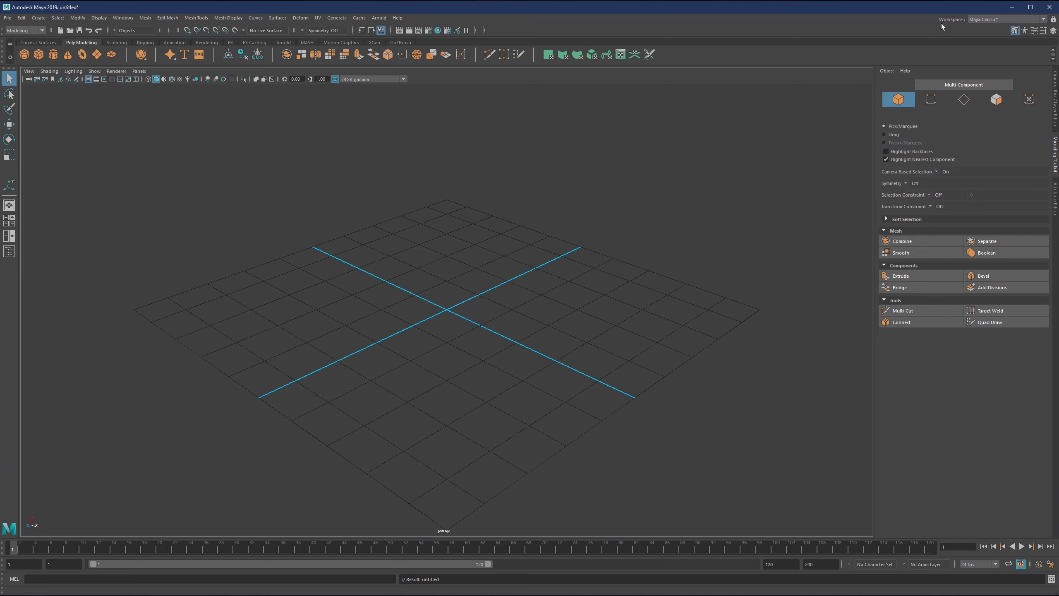
{"action": "left_click", "coordinate": [983, 19]}
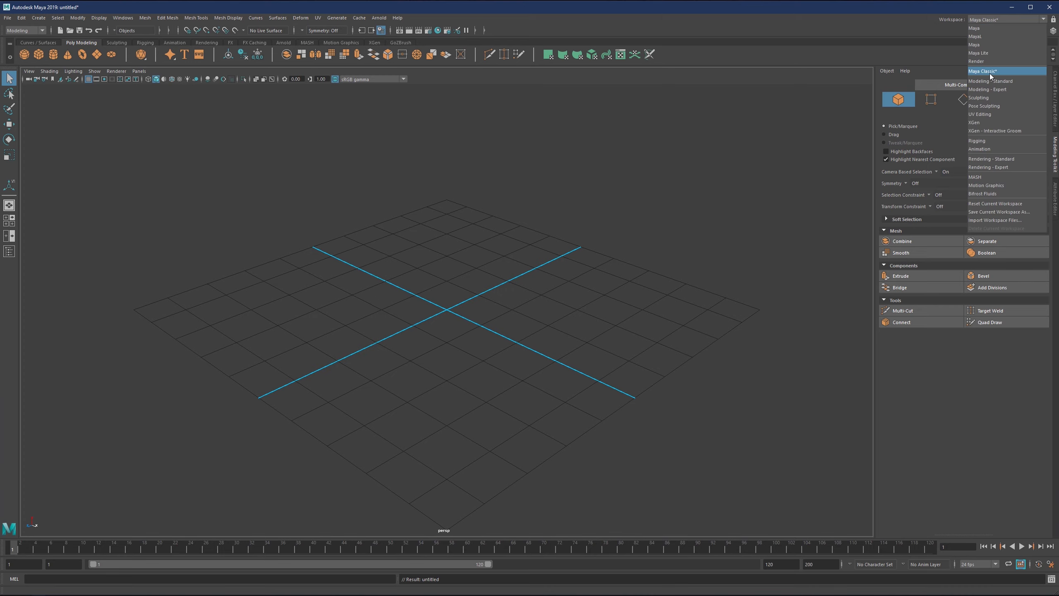
{"action": "left_click", "coordinate": [956, 447]}
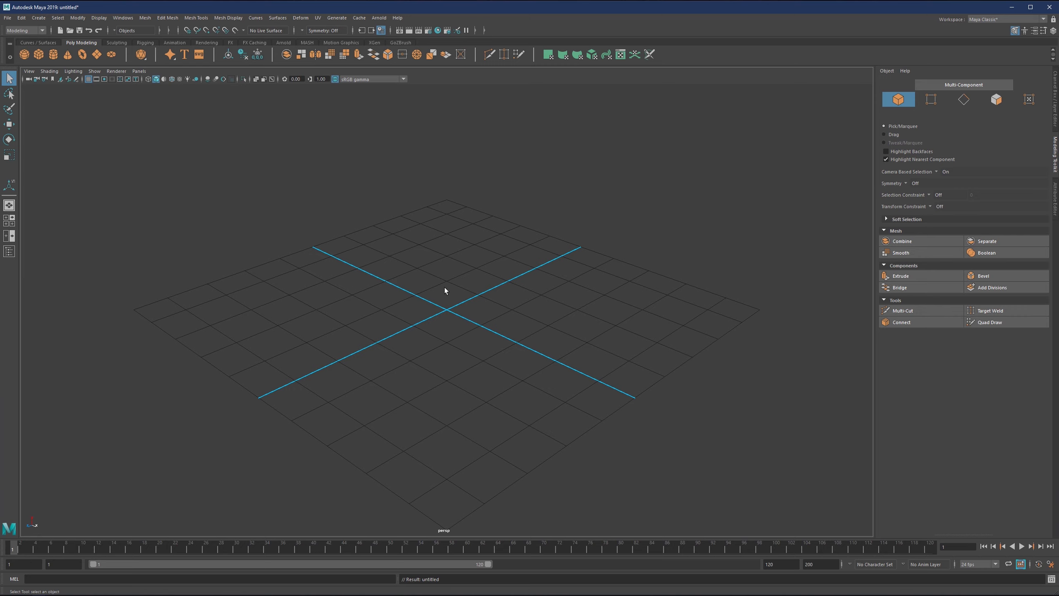
Examine the empty perspective grid from different angles and distances by orbiting, panning and zooming
{"action": "mouse_move", "coordinate": [437, 300]}
{"action": "left_mouse_down", "text": "alt"}
{"action": "mouse_move", "coordinate": [451, 305]}
{"action": "mouse_move", "coordinate": [452, 293]}
{"action": "mouse_move", "coordinate": [446, 301]}
{"action": "left_mouse_up", "text": "alt"}
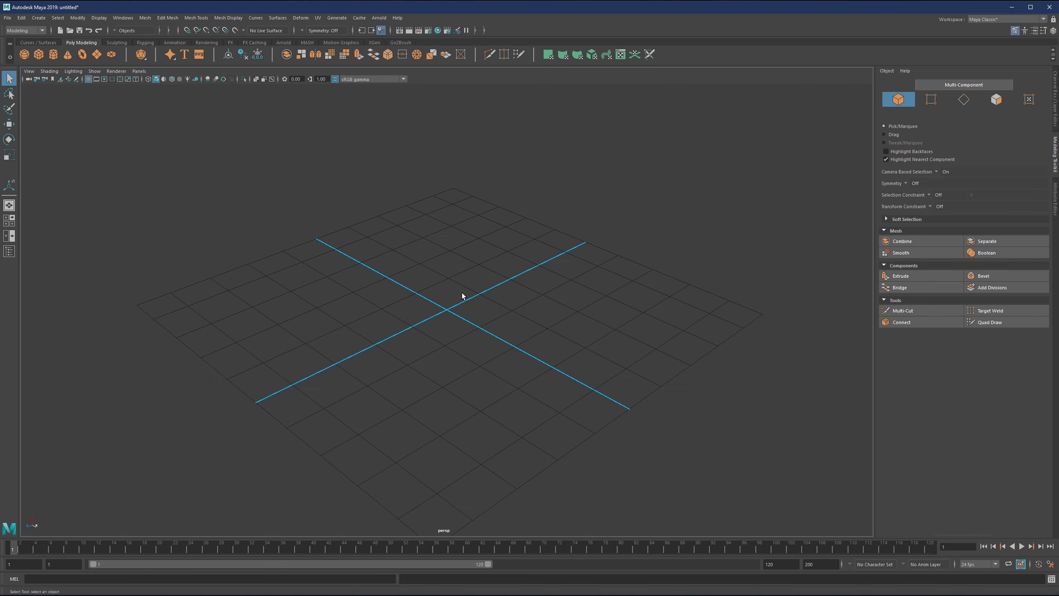
{"action": "middle_click_drag", "start_coordinate": [452, 300], "coordinate": [441, 279], "text": "alt"}
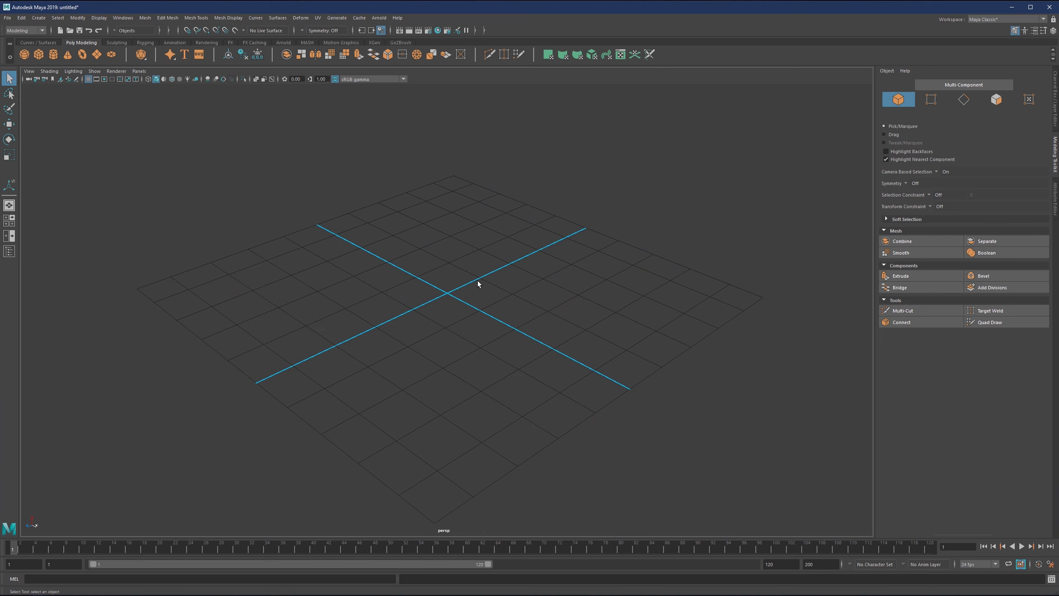
{"action": "right_click_drag", "start_coordinate": [519, 279], "coordinate": [466, 293], "text": "alt"}
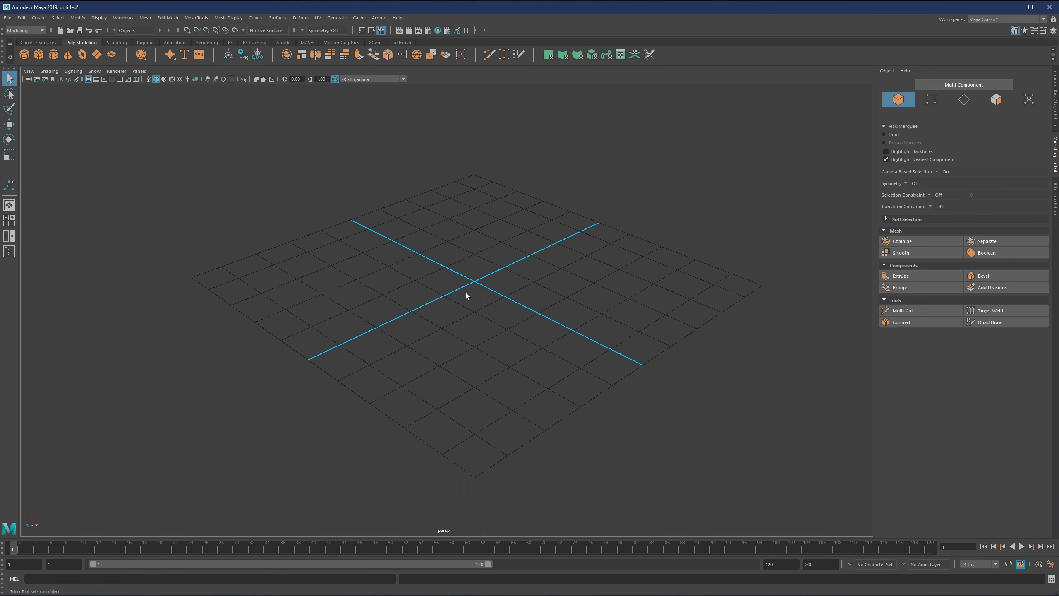
{"action": "scroll", "coordinate": [468, 299], "scroll_direction": "down", "scroll_amount": 2}
{"action": "scroll", "coordinate": [468, 299], "scroll_direction": "up", "scroll_amount": 2}
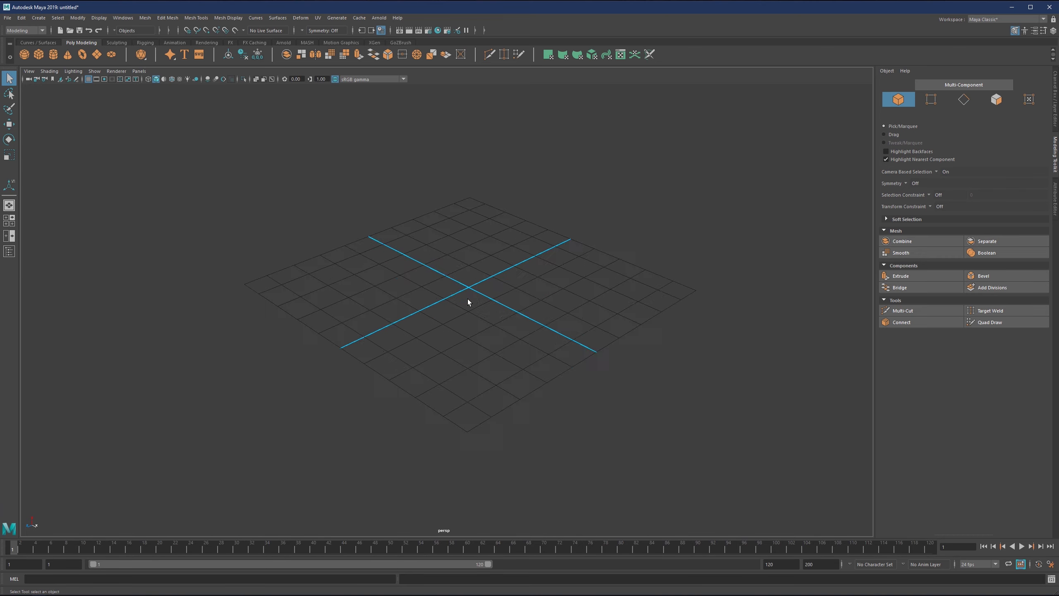
{"action": "scroll", "coordinate": [467, 300], "scroll_direction": "down", "scroll_amount": 2}
{"action": "scroll", "coordinate": [469, 297], "scroll_direction": "up", "scroll_amount": 4}
{"action": "scroll", "coordinate": [472, 293], "scroll_direction": "down", "scroll_amount": 3}
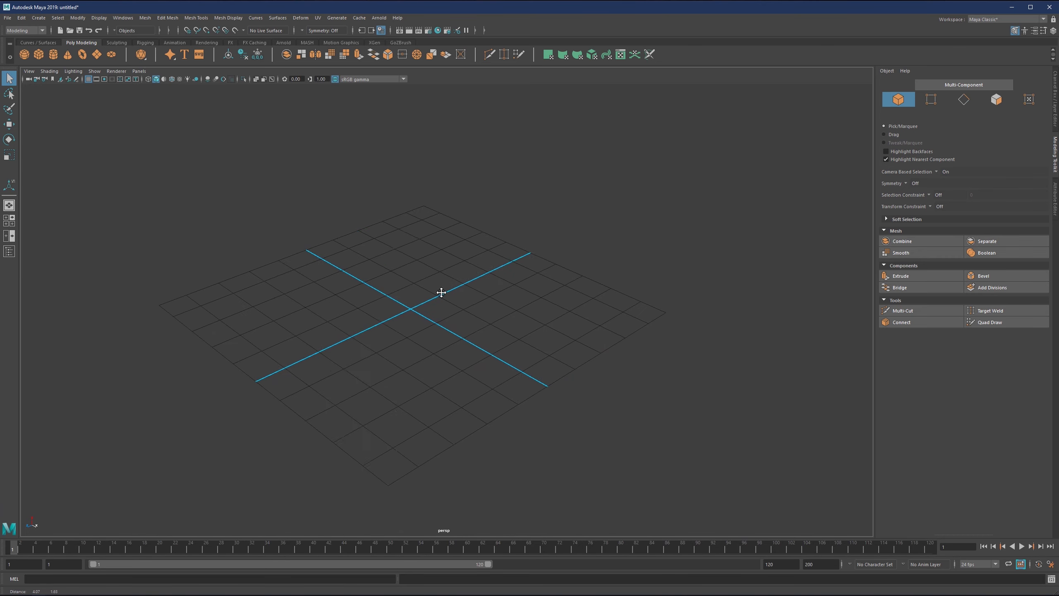
{"action": "left_click_drag", "start_coordinate": [443, 301], "coordinate": [457, 261], "text": "alt"}
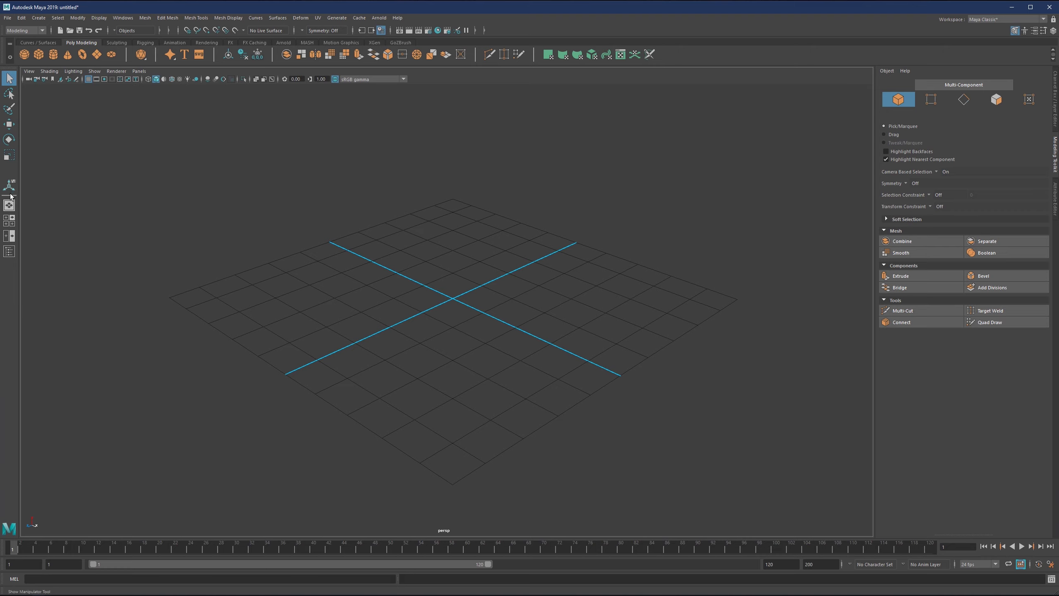
Preview the four-view, front/perspective and Outliner/perspective layouts, ending on the single perspective view
{"action": "left_click", "coordinate": [11, 223]}
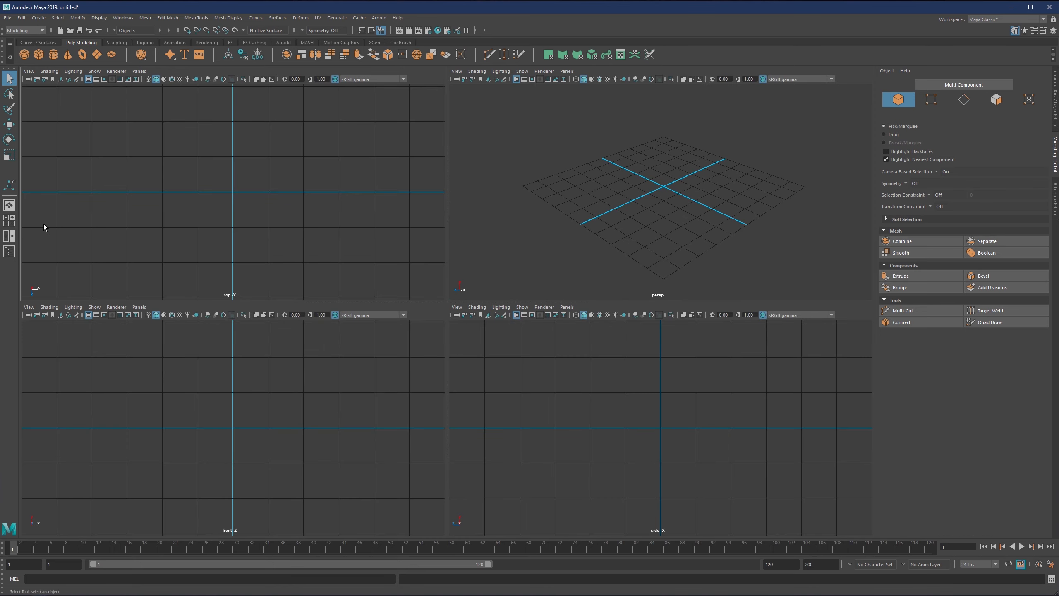
{"action": "left_click", "coordinate": [9, 236]}
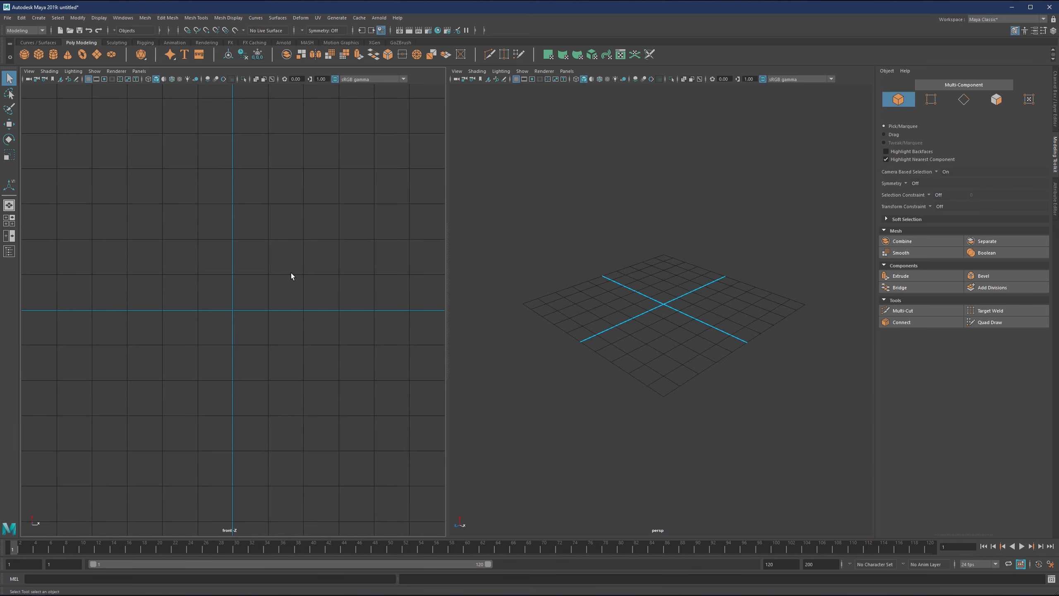
{"action": "left_click", "coordinate": [9, 205]}
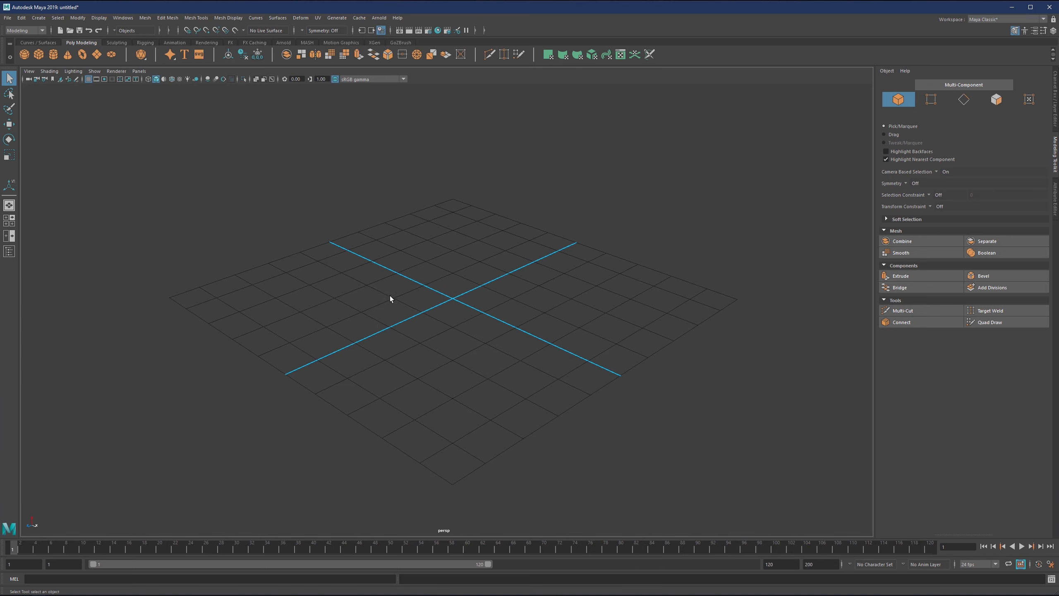
{"action": "left_click", "coordinate": [10, 251]}
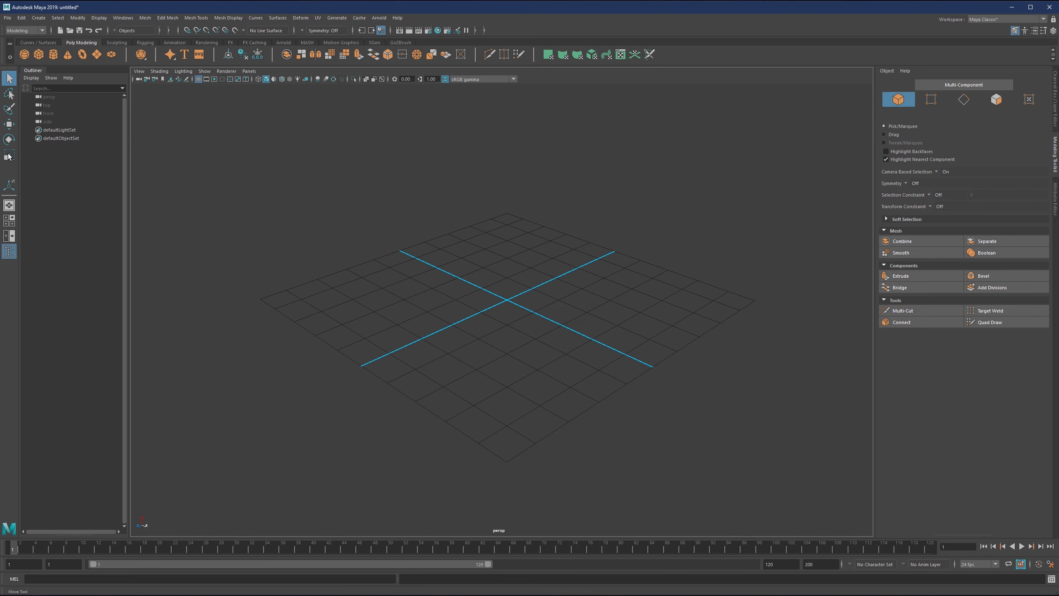
{"action": "left_click", "coordinate": [9, 251]}
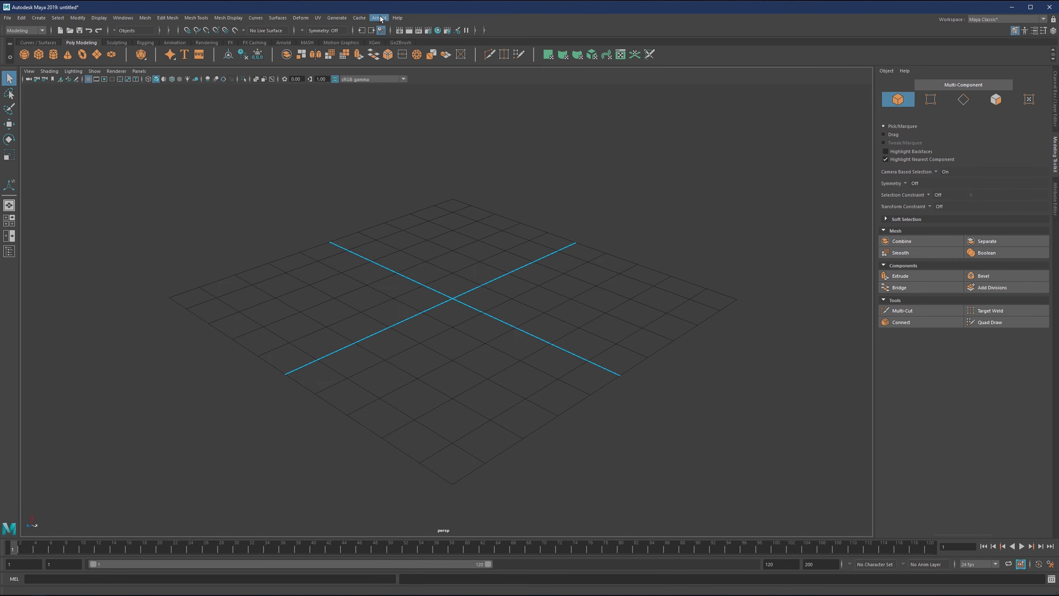
Preview the Rigging and Animation menu sets and return to the Modeling set
{"action": "left_click", "coordinate": [21, 33]}
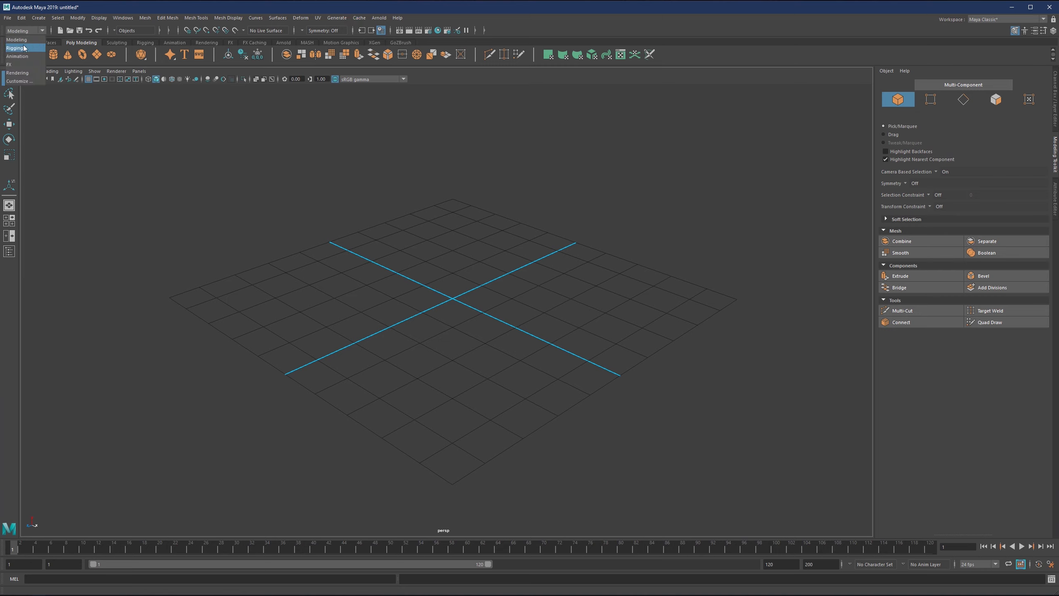
{"action": "left_click", "coordinate": [24, 45]}
{"action": "left_click", "coordinate": [22, 33]}
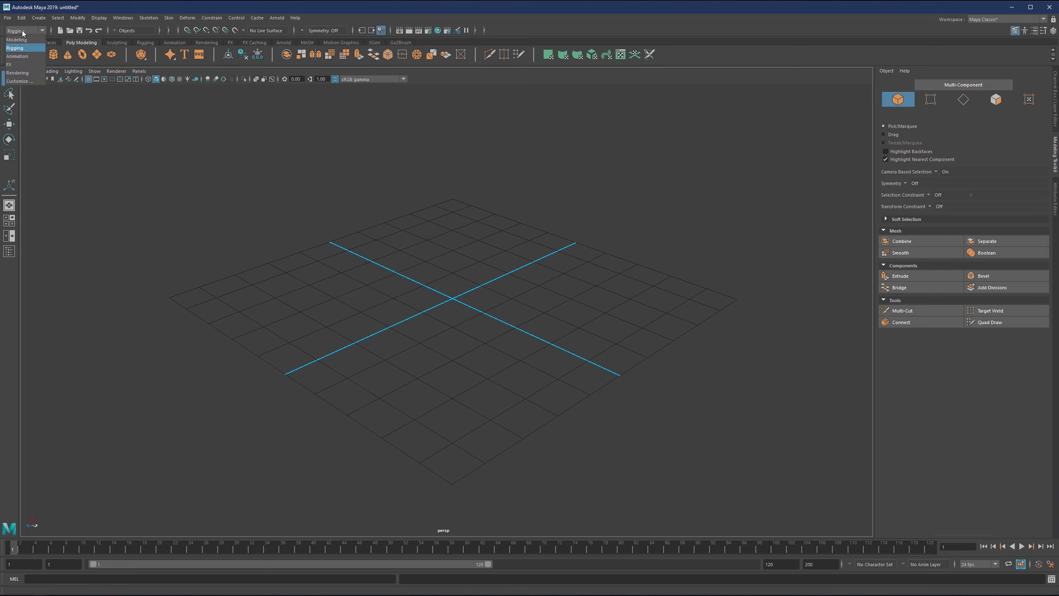
{"action": "left_click", "coordinate": [24, 54]}
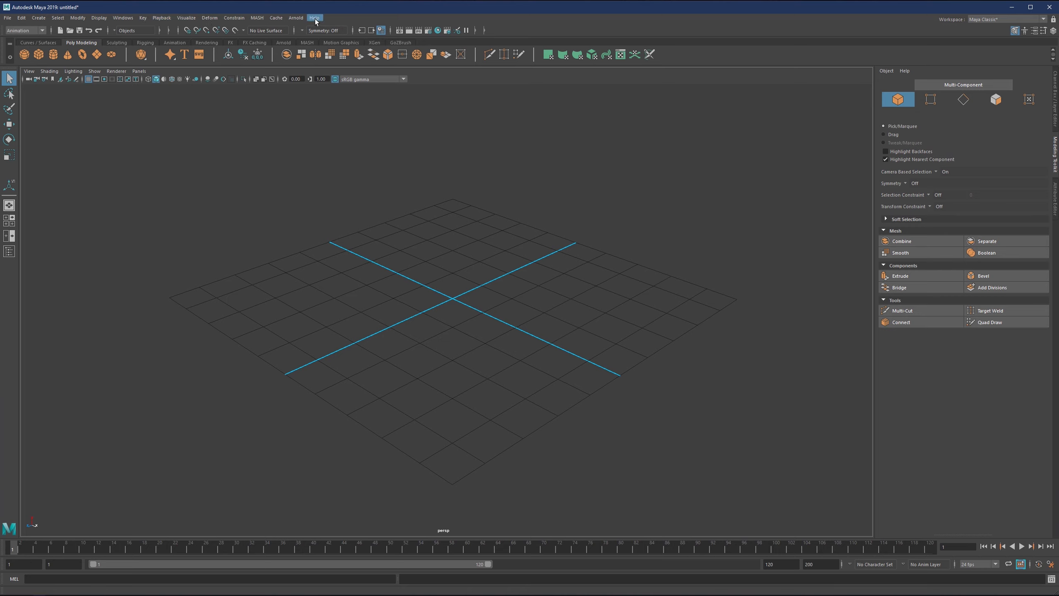
{"action": "left_click", "coordinate": [28, 31]}
{"action": "left_click", "coordinate": [28, 41]}
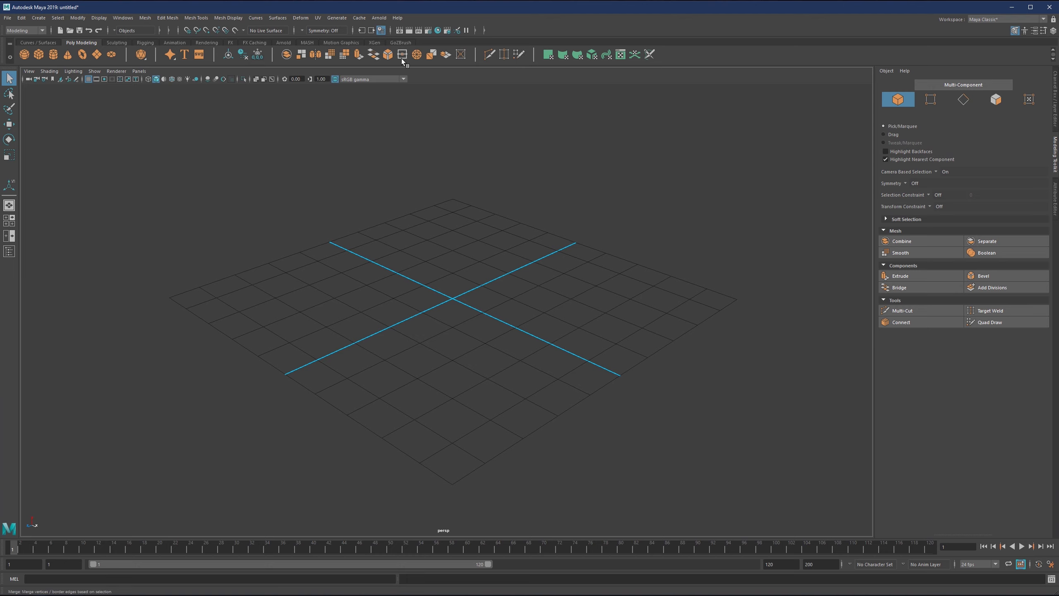
Look through the Sculpting and Rendering shelves and return to the Poly Modeling shelf
{"action": "left_click", "coordinate": [122, 42]}
{"action": "left_click", "coordinate": [208, 43]}
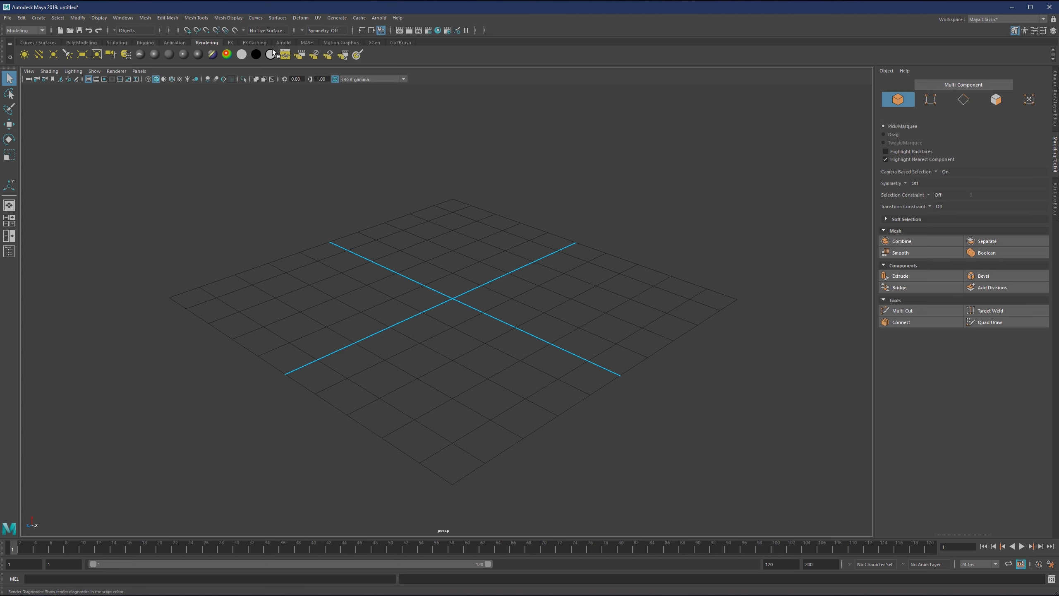
{"action": "left_click", "coordinate": [84, 41]}
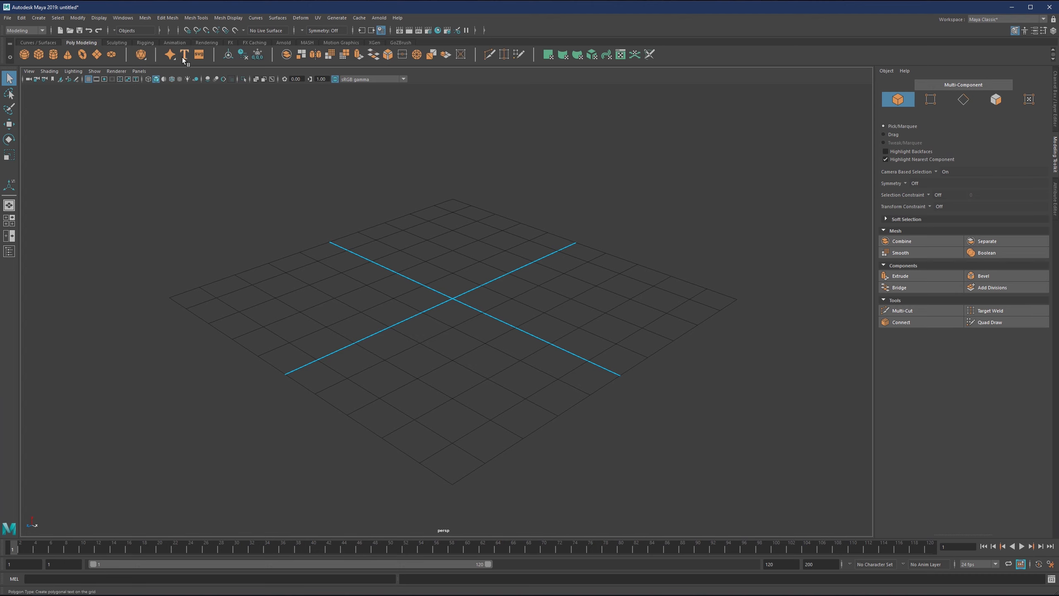
{"action": "right_click", "coordinate": [199, 53]}
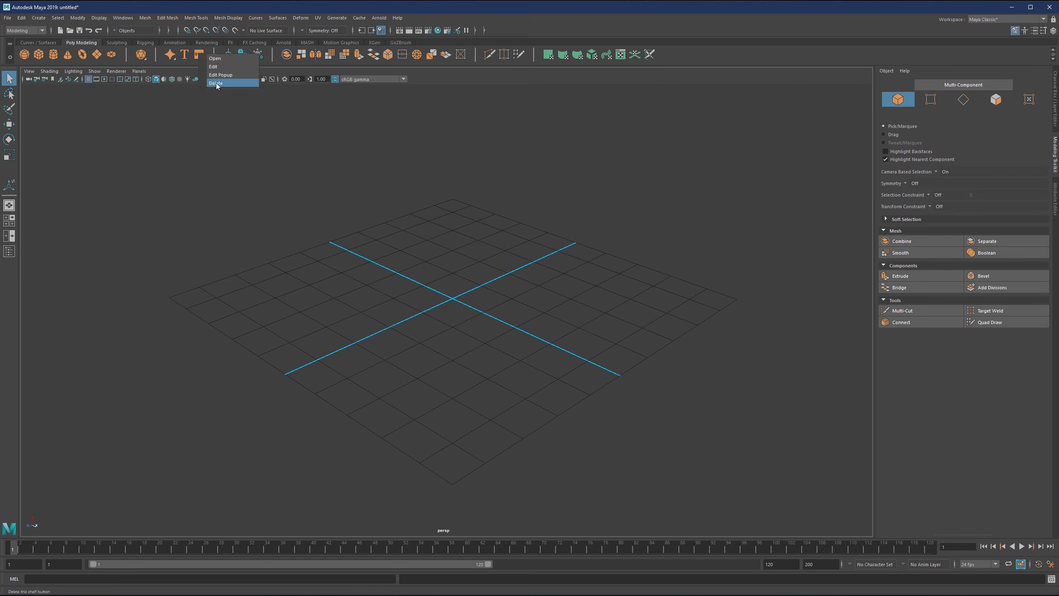
{"action": "left_click", "coordinate": [226, 119]}
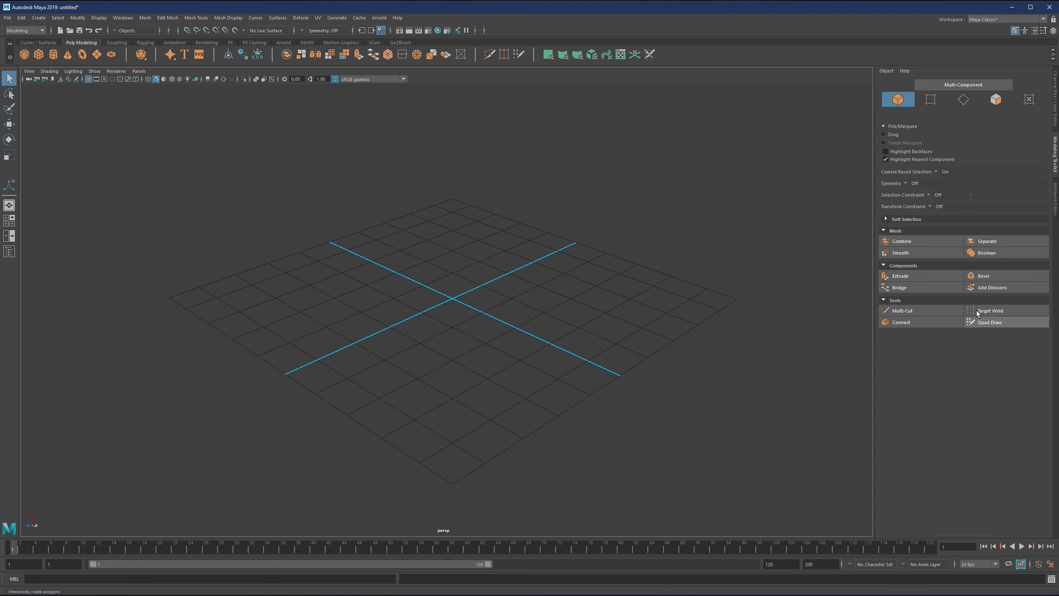
{"action": "left_click", "coordinate": [166, 19]}
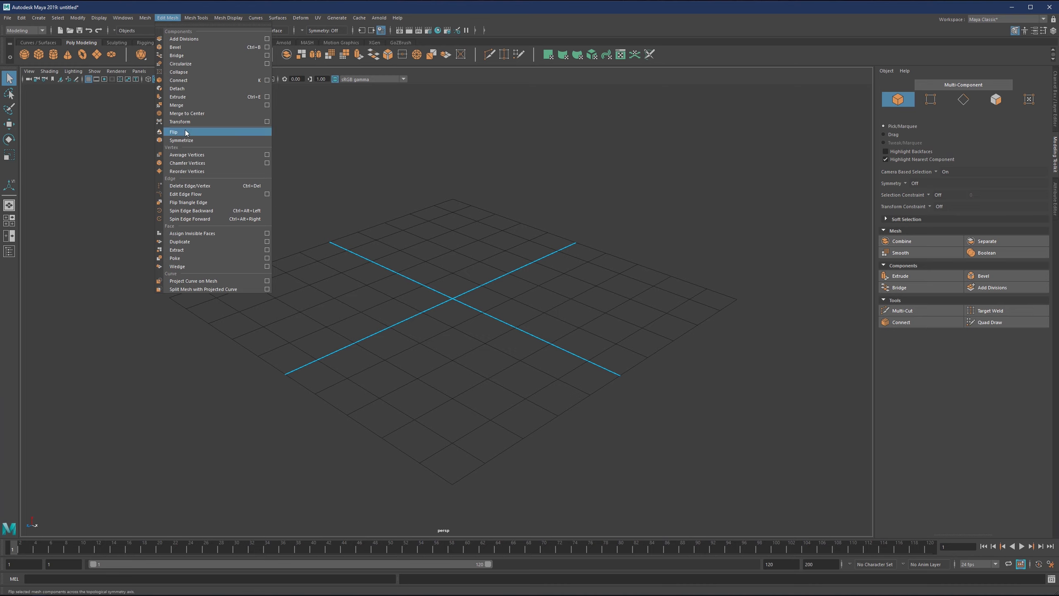
{"action": "left_click", "coordinate": [175, 97]}
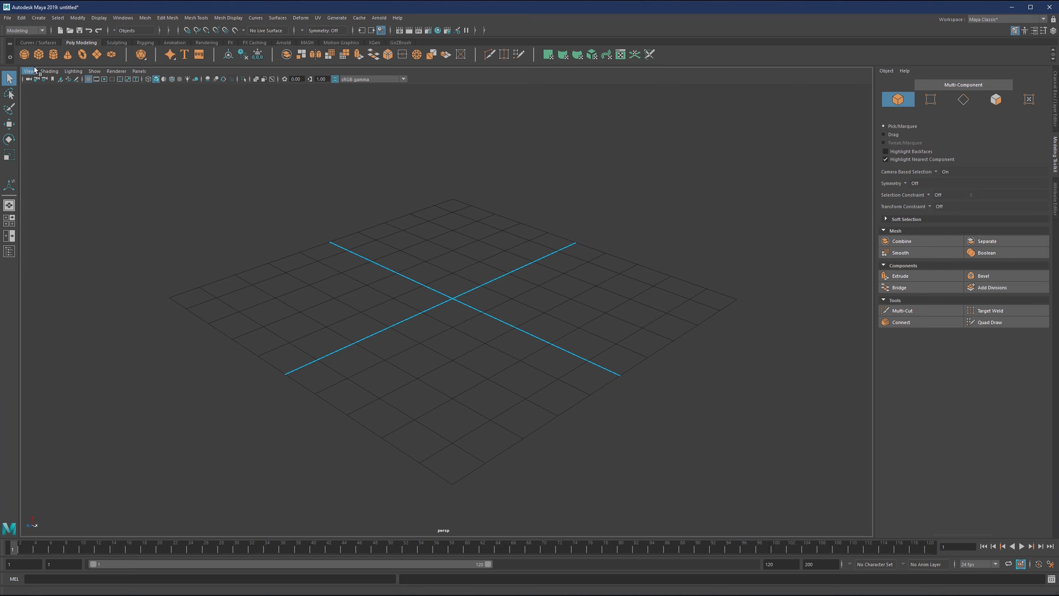
Inspect the contents of the Poly Modeling and Curves / Surfaces shelves in the Shelf Editor, and close it
{"action": "left_click", "coordinate": [10, 57]}
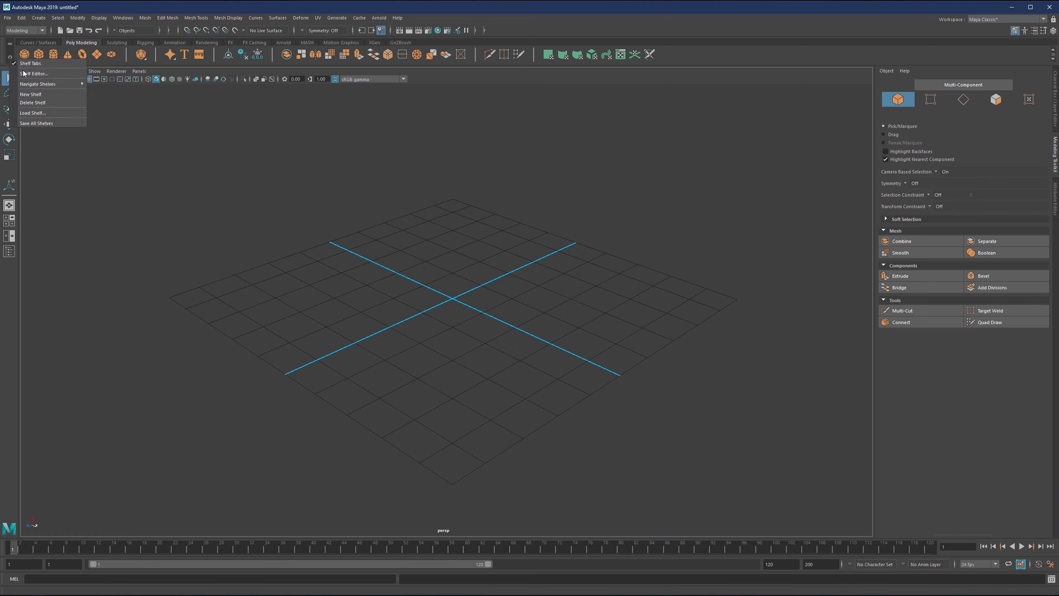
{"action": "left_click", "coordinate": [12, 57]}
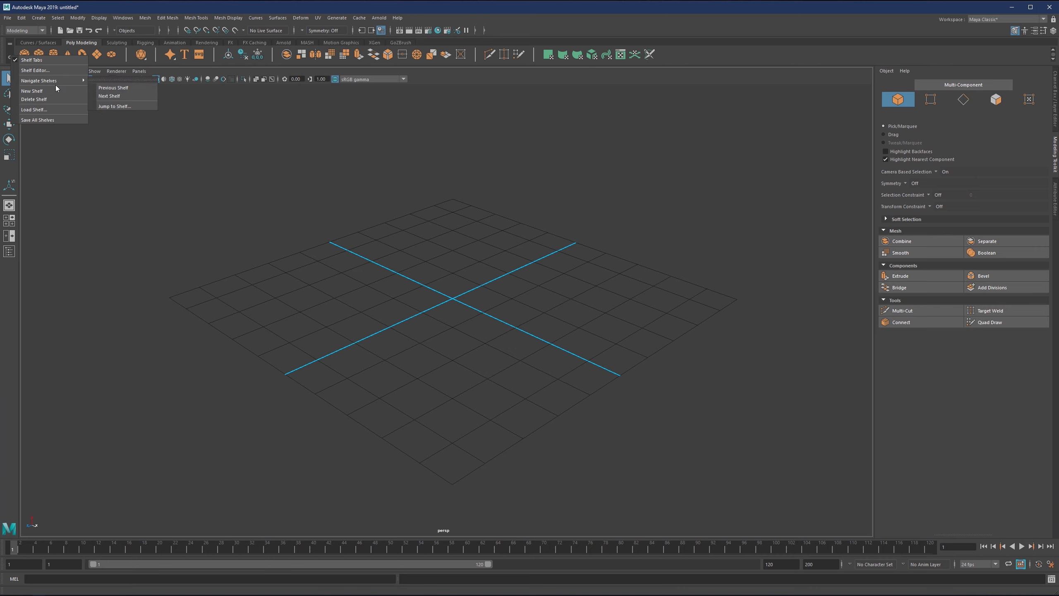
{"action": "left_click", "coordinate": [38, 70]}
{"action": "left_click_drag", "start_coordinate": [459, 117], "coordinate": [411, 111]}
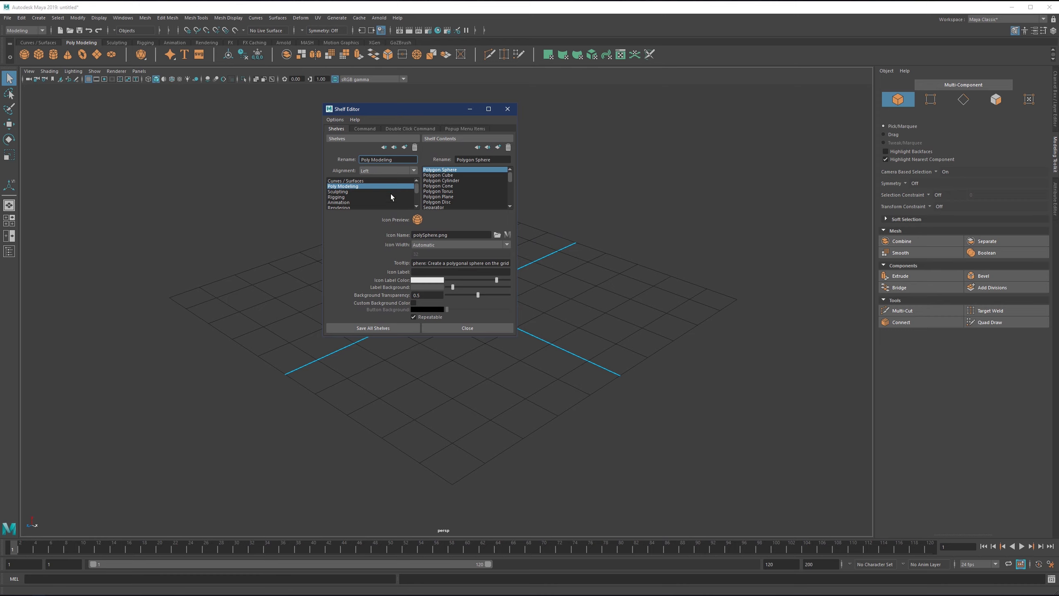
{"action": "left_click", "coordinate": [438, 186]}
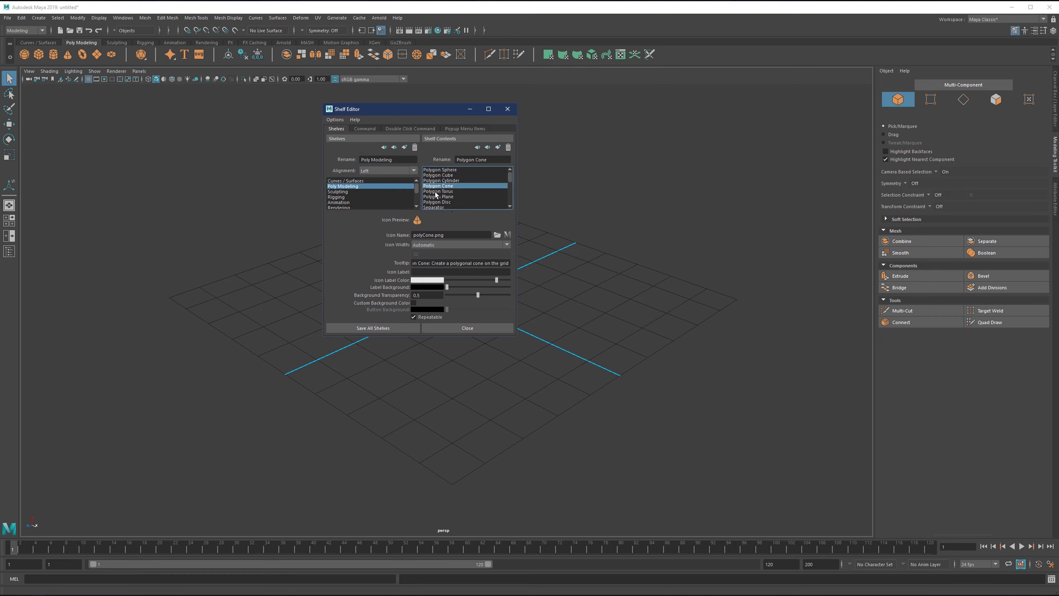
{"action": "left_click", "coordinate": [349, 192]}
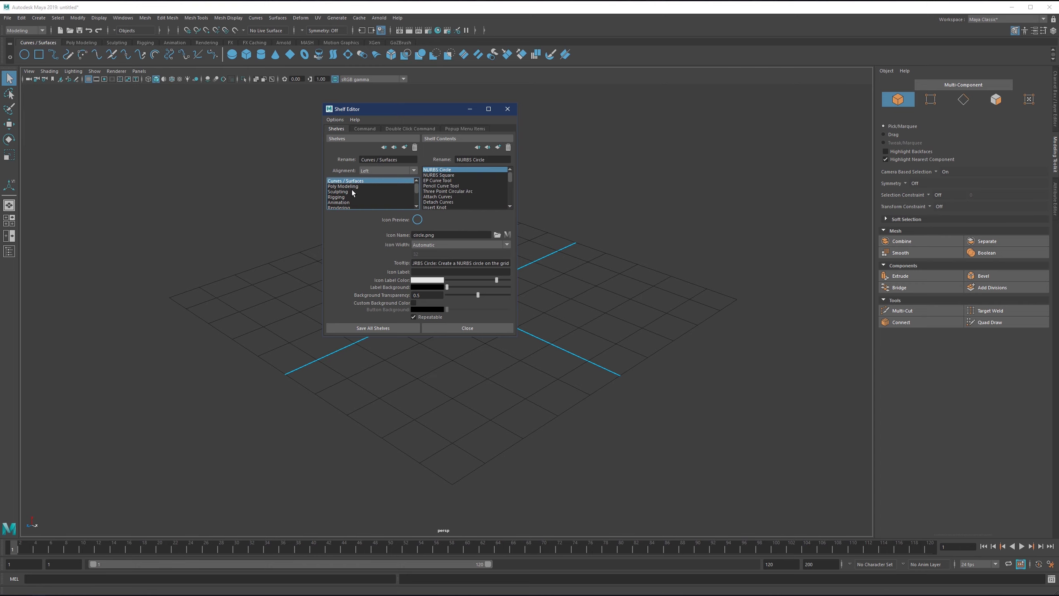
{"action": "left_click", "coordinate": [352, 187]}
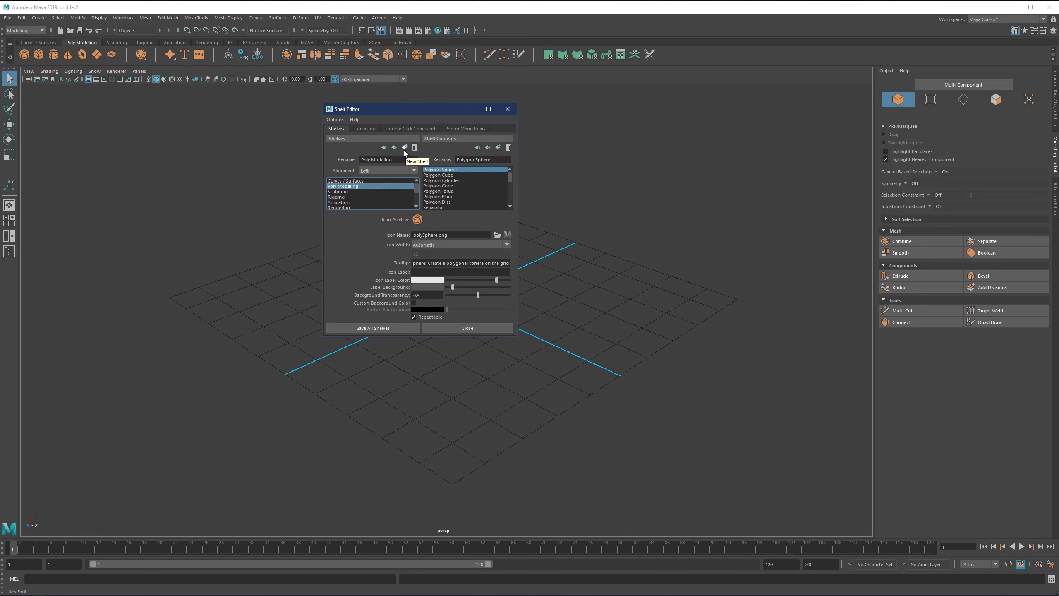
{"action": "left_click", "coordinate": [508, 109]}
Create a new custom shelf named N
{"action": "left_click", "coordinate": [9, 56]}
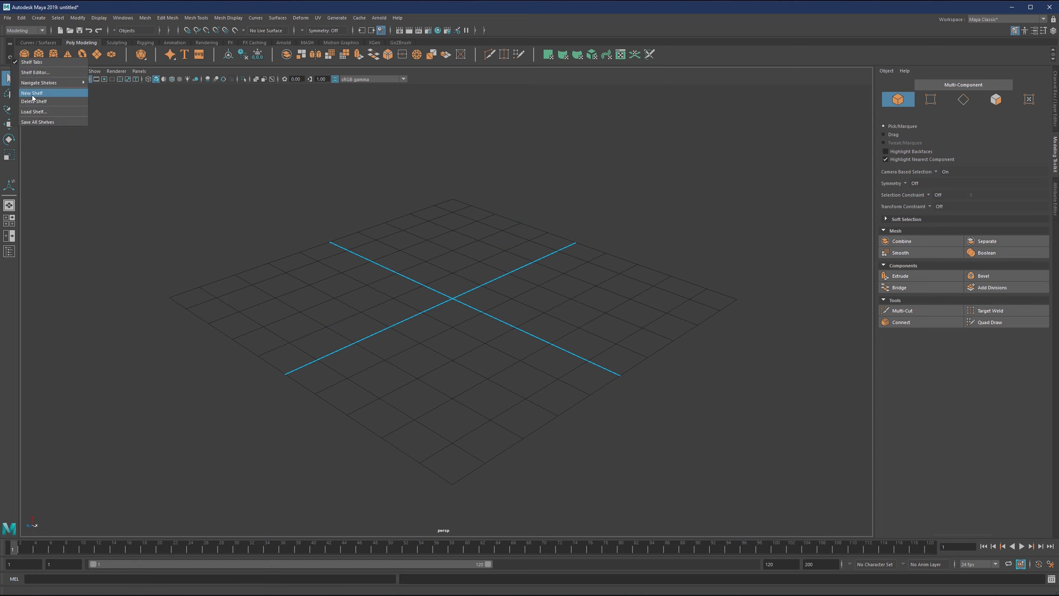
{"action": "left_click", "coordinate": [30, 93]}
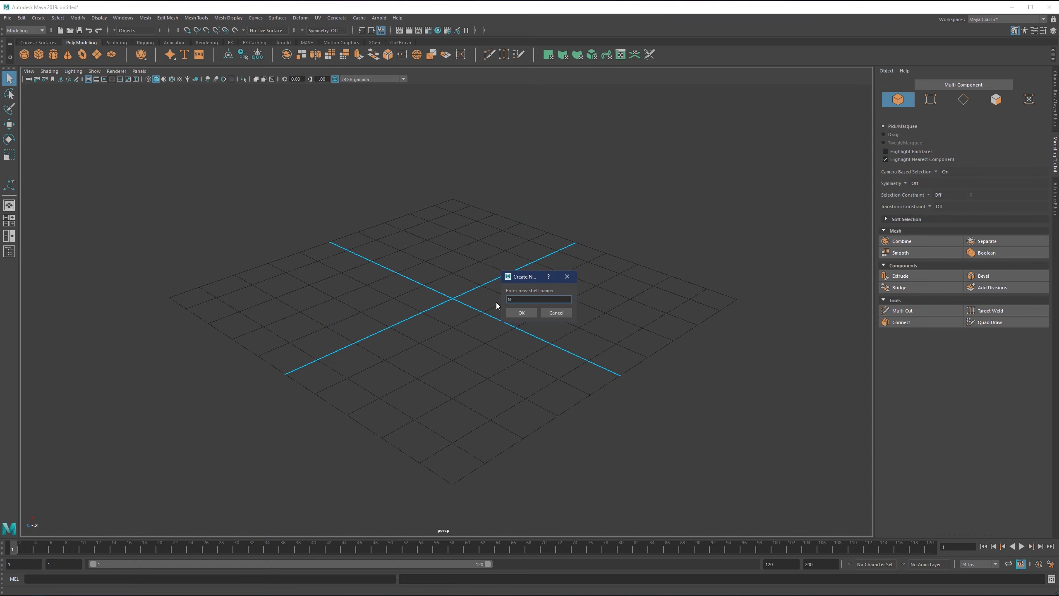
{"action": "type", "text": "N"}
{"action": "key", "text": "Return"}
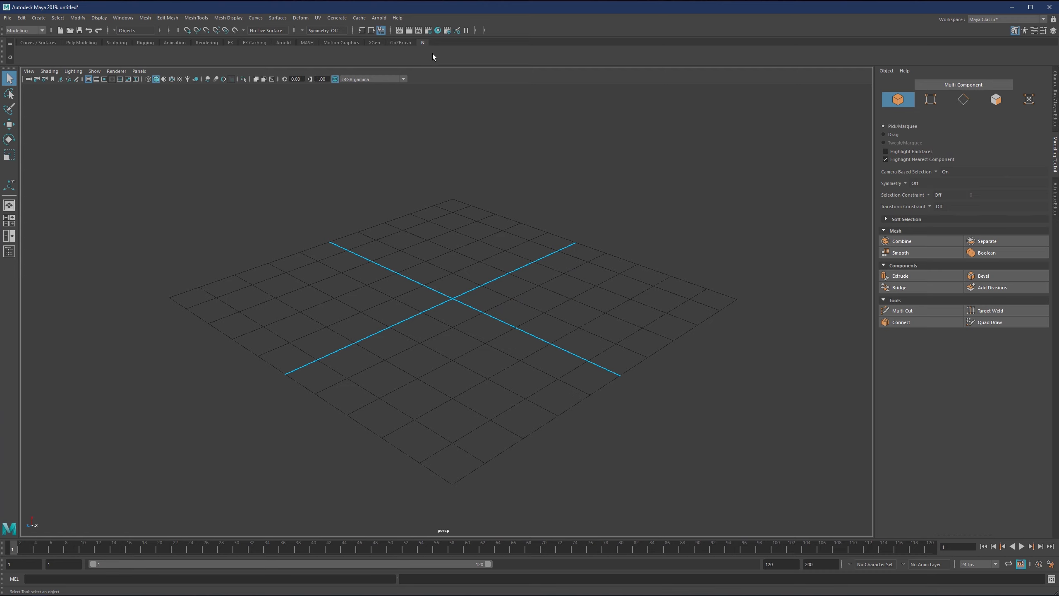
Add the Bevel command from the mesh editing commands to the new N shelf
{"action": "left_click", "coordinate": [196, 17]}
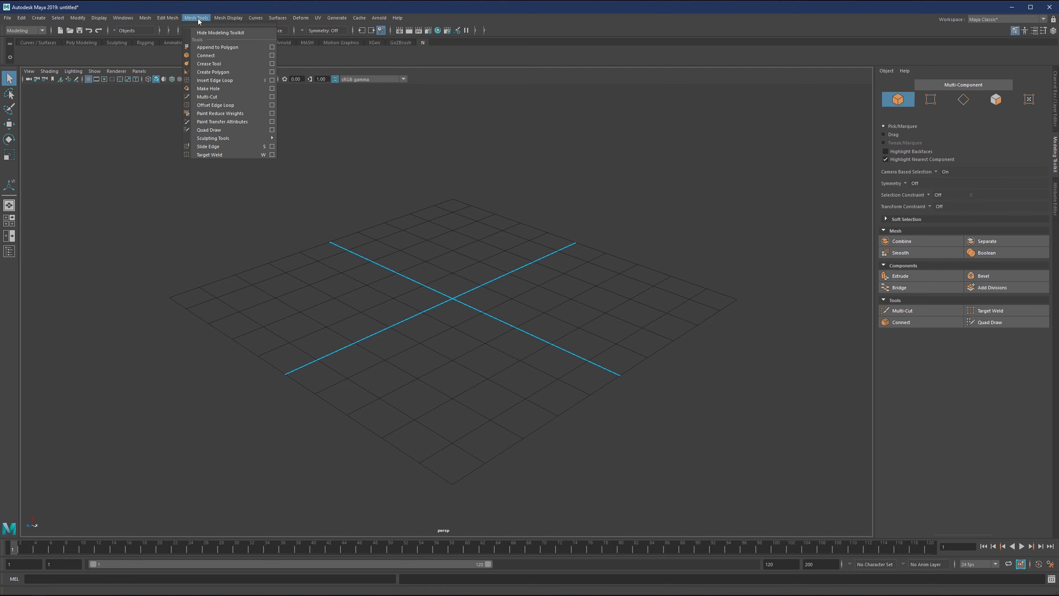
{"action": "mouse_move", "coordinate": [175, 20]}
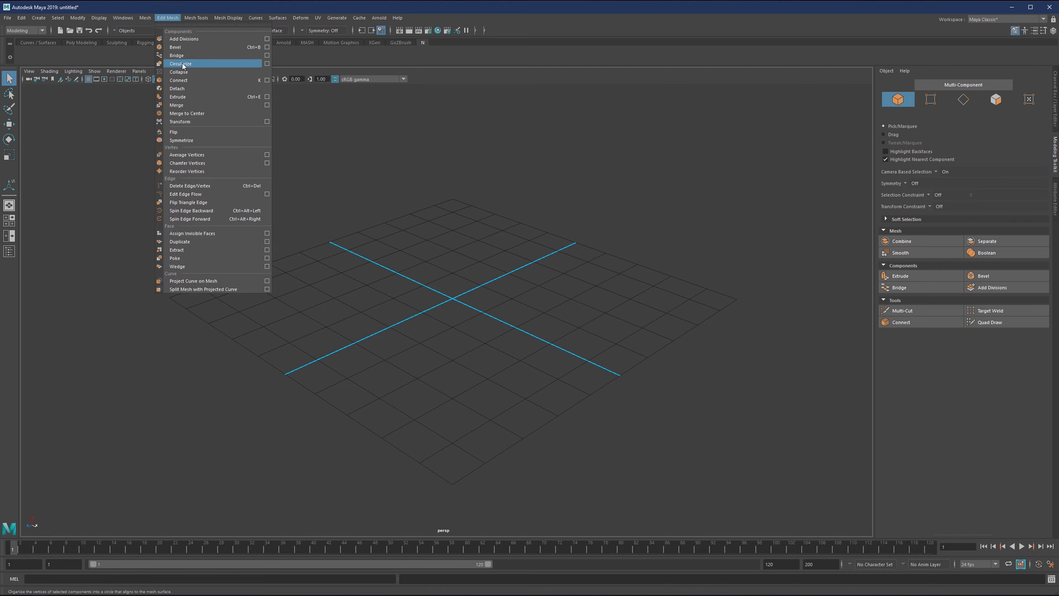
{"action": "left_click", "coordinate": [182, 48], "text": "ctrl+shift"}
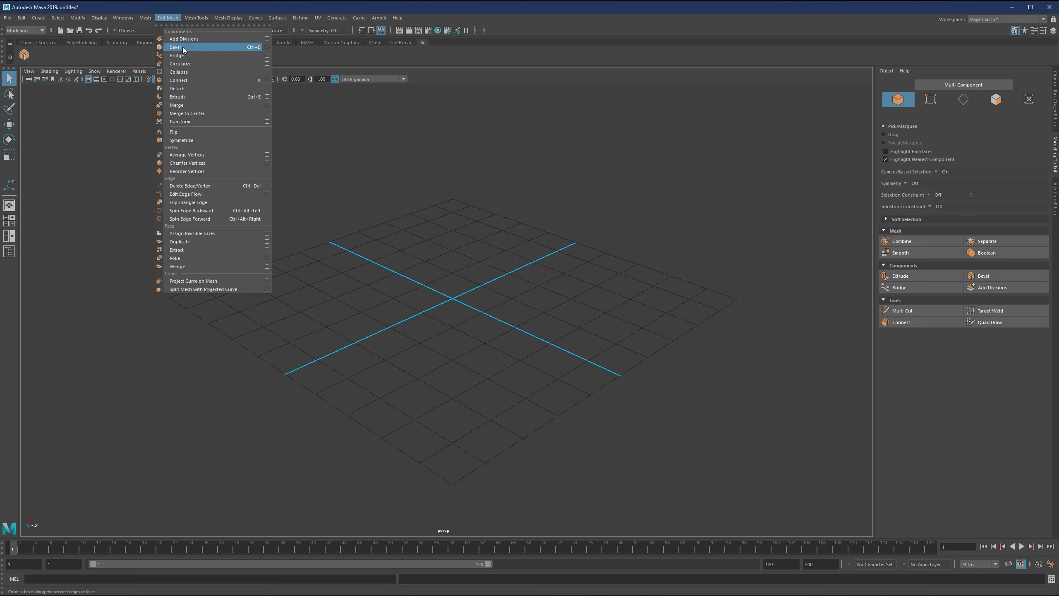
Add the Bridge, Circularize, Extrude, Merge, Flip and Spin Edge Backward commands to the N shelf
{"action": "left_click", "coordinate": [180, 55], "text": "ctrl+shift"}
{"action": "left_click", "coordinate": [180, 64], "text": "ctrl+shift"}
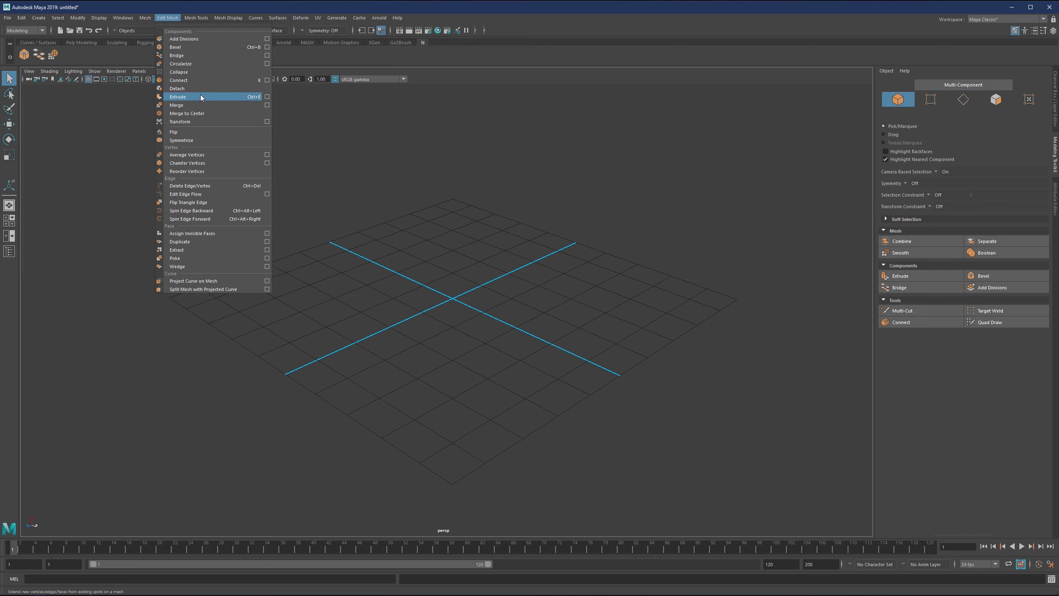
{"action": "left_click", "coordinate": [172, 97], "text": "ctrl+shift"}
{"action": "left_click", "coordinate": [192, 104], "text": "ctrl+shift"}
{"action": "left_click", "coordinate": [189, 132], "text": "ctrl+shift"}
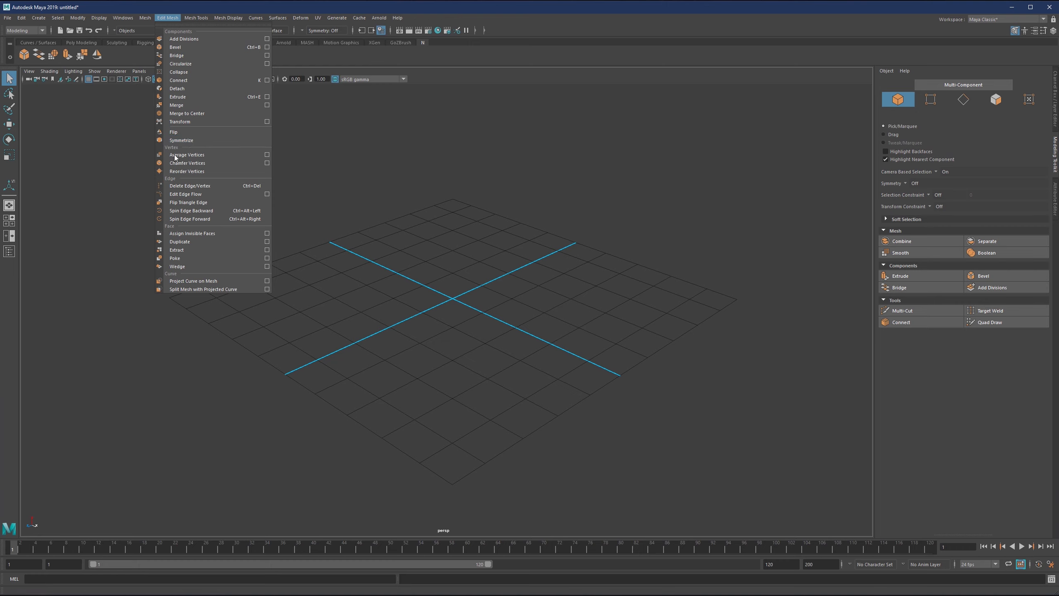
{"action": "left_click", "coordinate": [186, 211], "text": "ctrl+shift"}
Add two curve commands and one mesh command to the N shelf, and delete the second curve command from it
{"action": "mouse_move", "coordinate": [224, 19]}
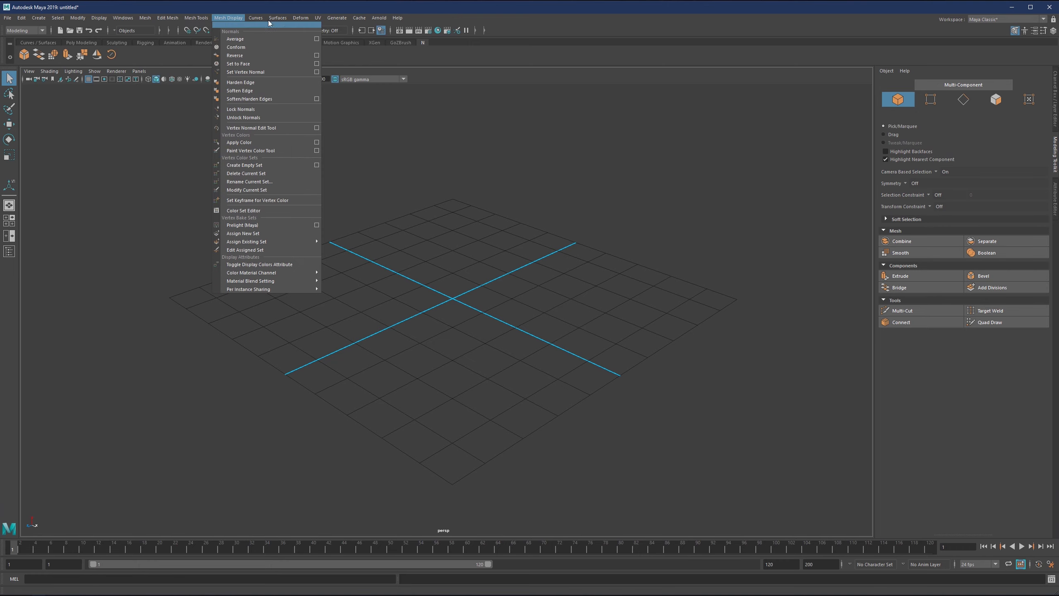
{"action": "left_click", "coordinate": [284, 93], "text": "ctrl+shift"}
{"action": "left_click", "coordinate": [284, 148], "text": "ctrl+shift"}
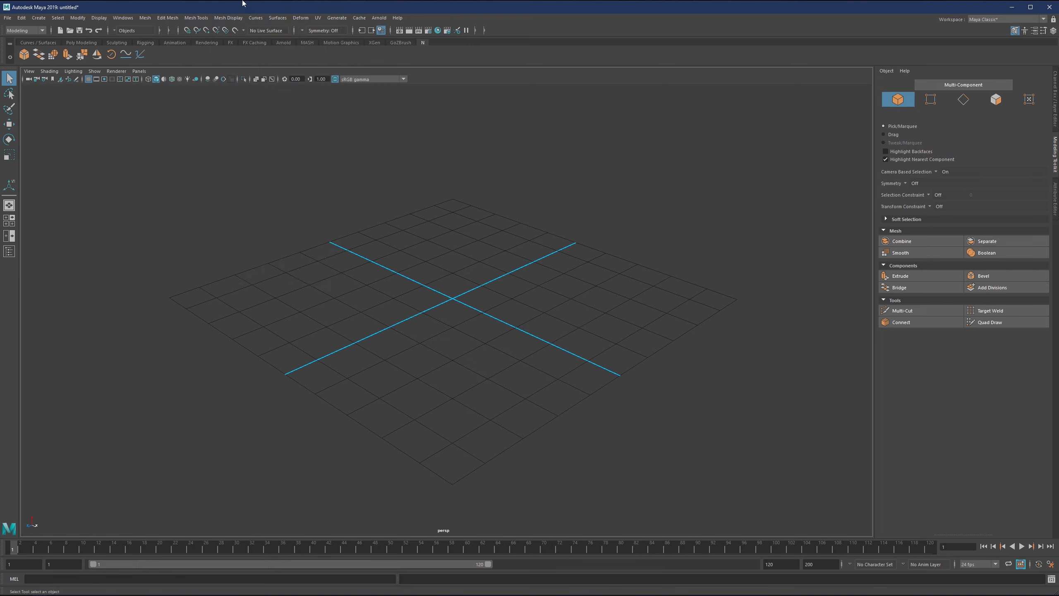
{"action": "left_click", "coordinate": [229, 18]}
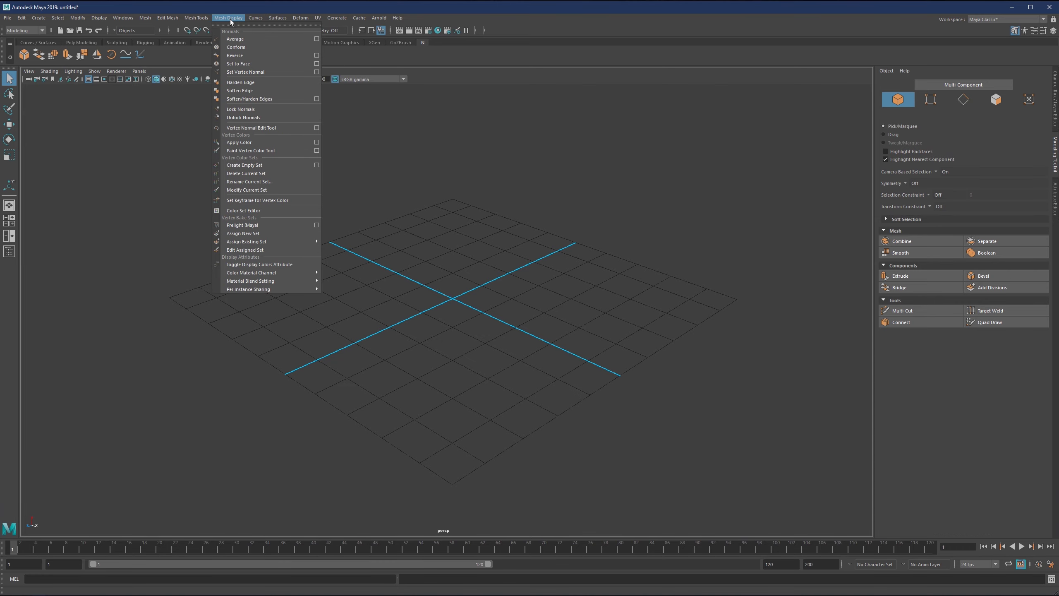
{"action": "left_click", "coordinate": [174, 199]}
{"action": "right_click", "coordinate": [140, 59]}
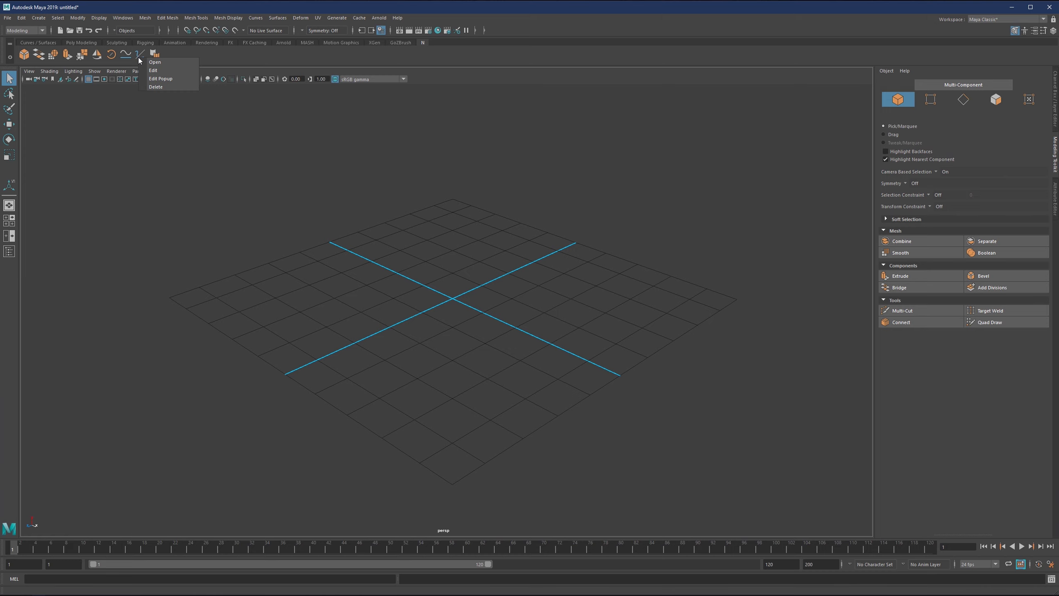
{"action": "left_click", "coordinate": [155, 87]}
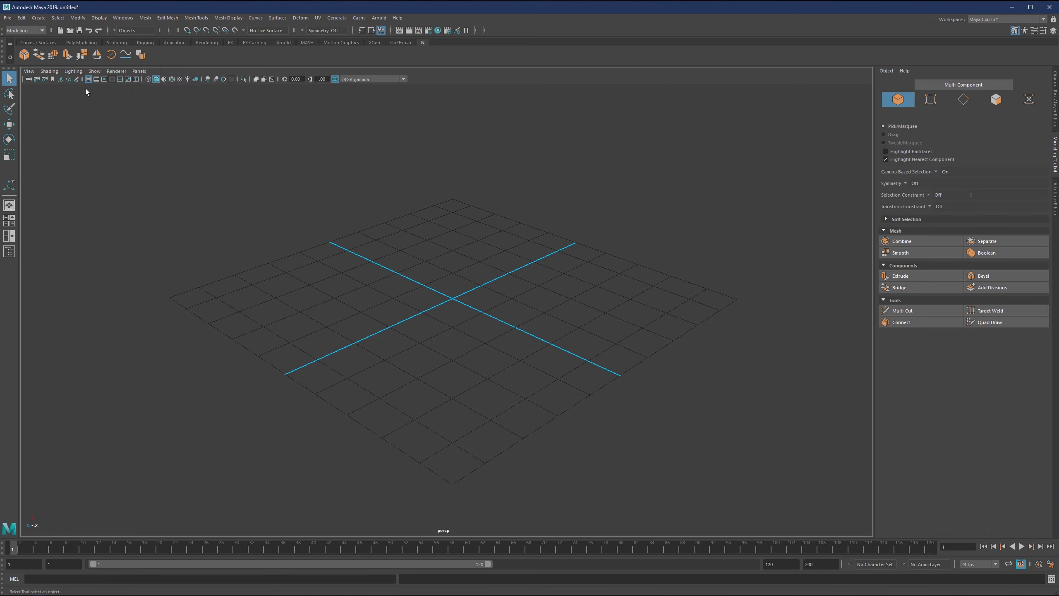
Delete the custom N shelf and switch to the Poly Modeling shelf
{"action": "left_click", "coordinate": [12, 60]}
{"action": "left_click", "coordinate": [54, 108]}
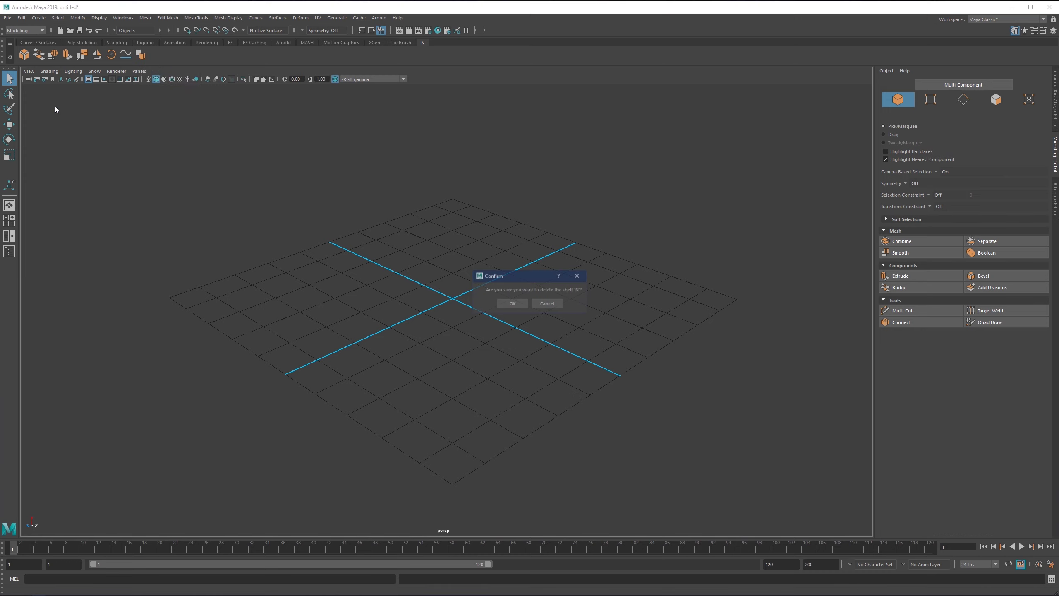
{"action": "left_click", "coordinate": [513, 303]}
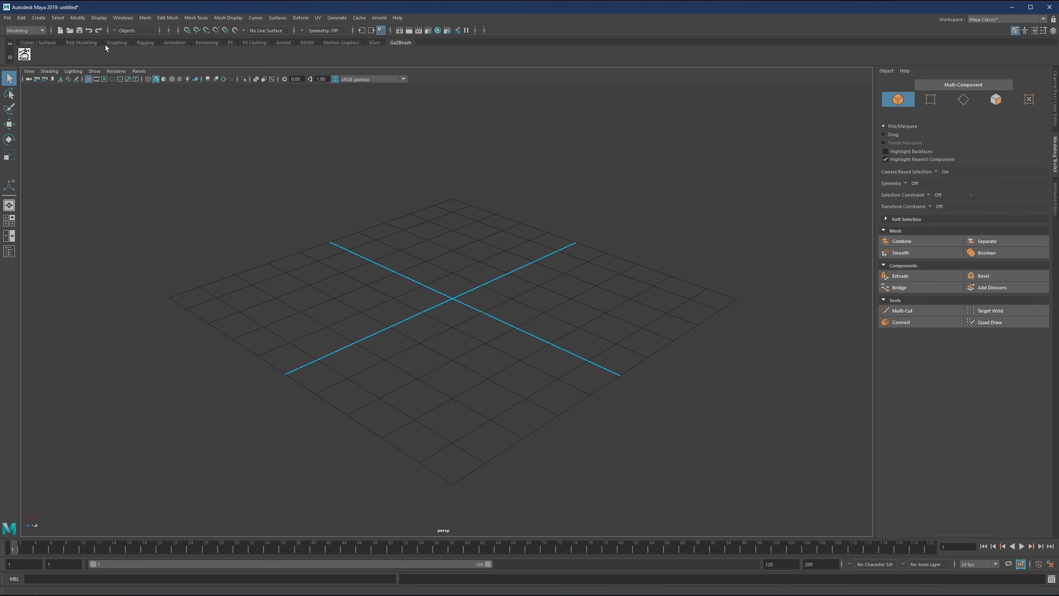
{"action": "left_click", "coordinate": [83, 42]}
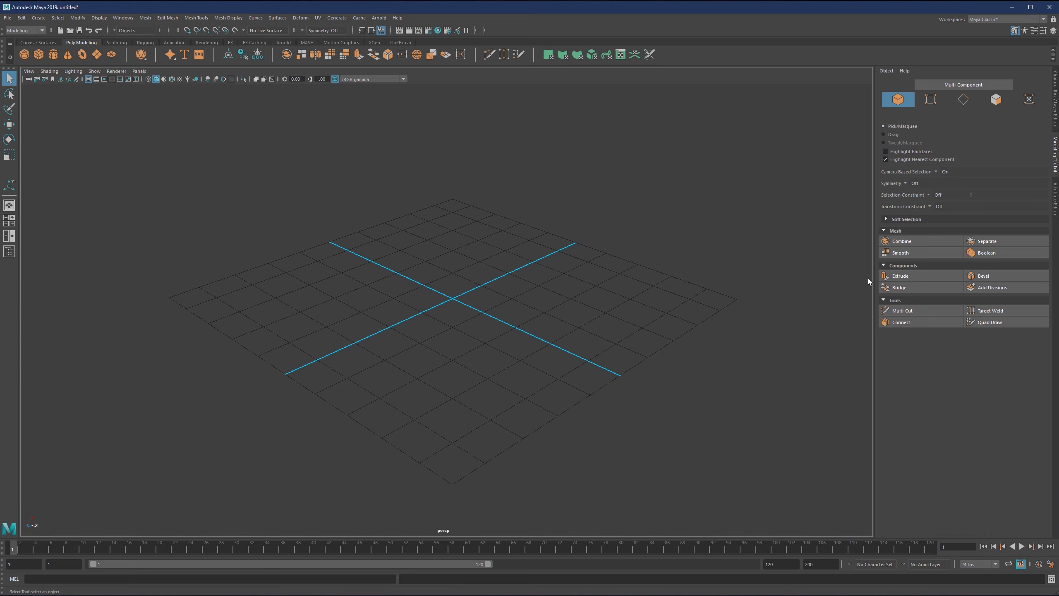
View the Channel Box / Layer Editor and the Attribute Editor
{"action": "left_click", "coordinate": [1056, 97]}
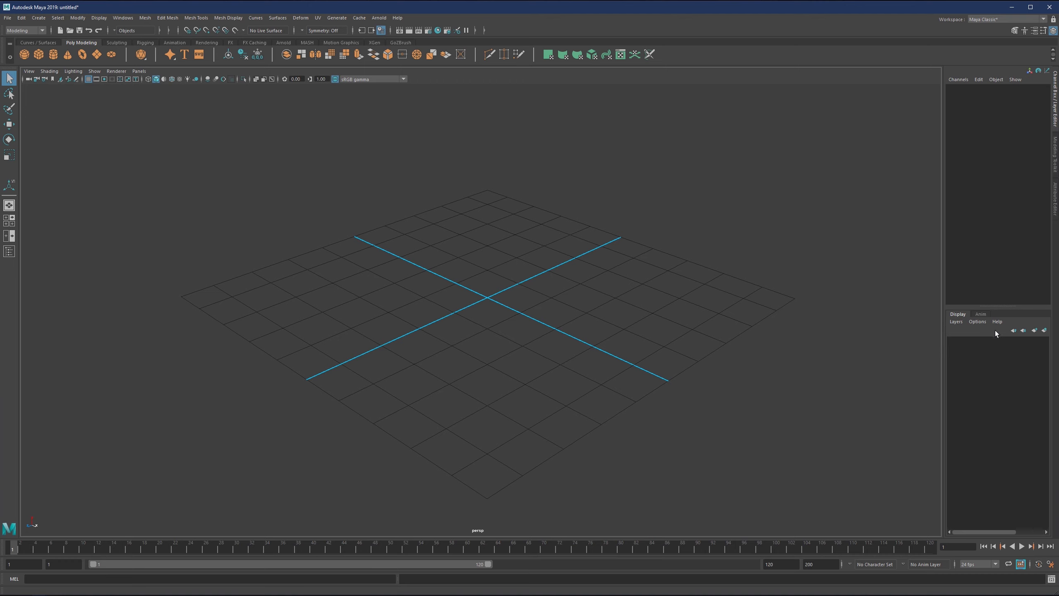
{"action": "left_click", "coordinate": [1055, 203]}
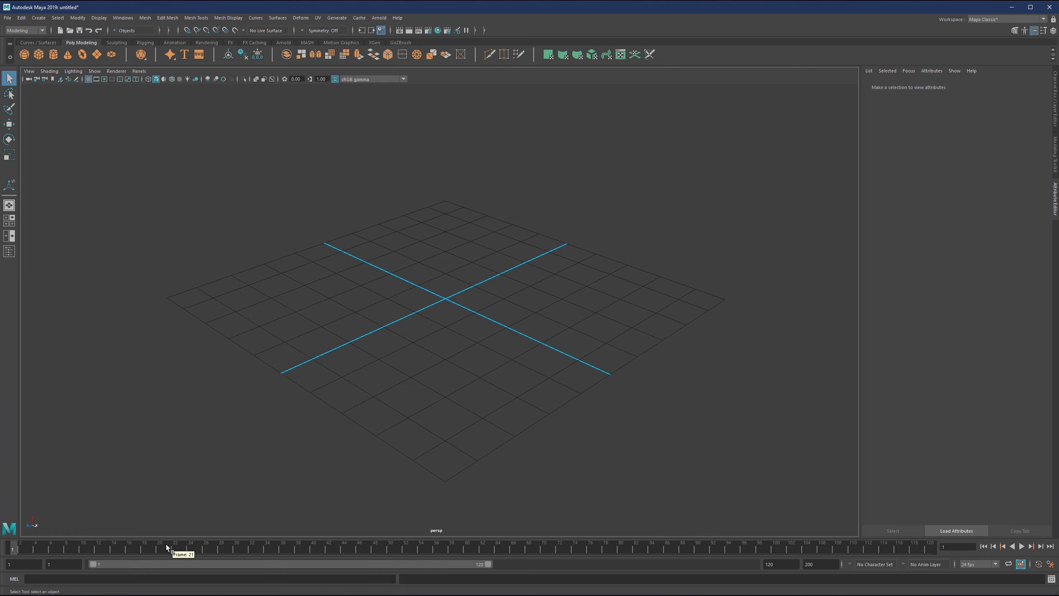
Switch the command line from MEL to Python and back to MEL
{"action": "left_click", "coordinate": [15, 579]}
{"action": "left_click", "coordinate": [321, 581]}
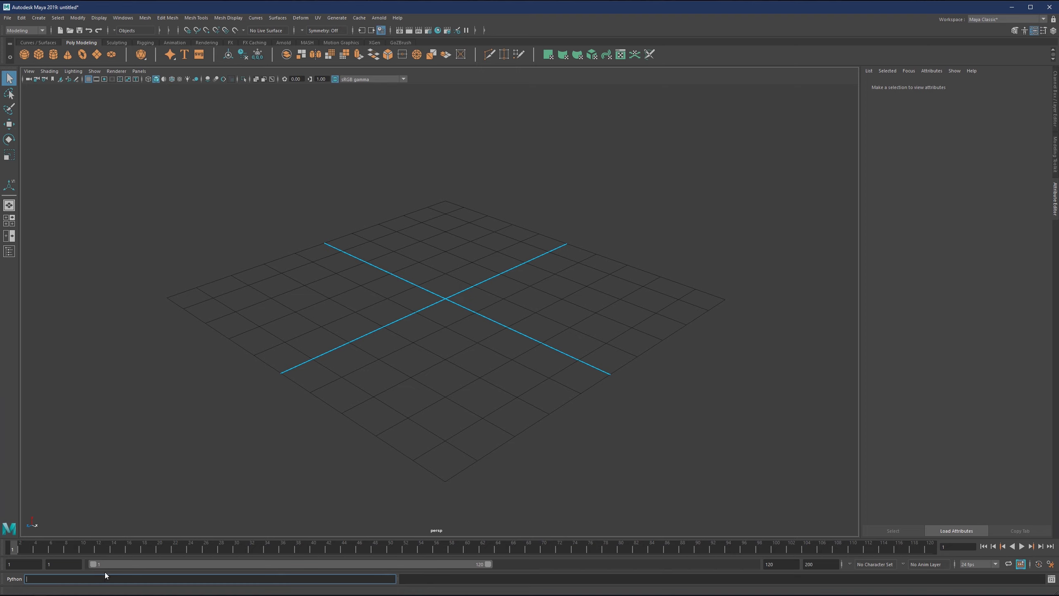
{"action": "left_click", "coordinate": [14, 579]}
{"action": "left_click", "coordinate": [191, 442]}
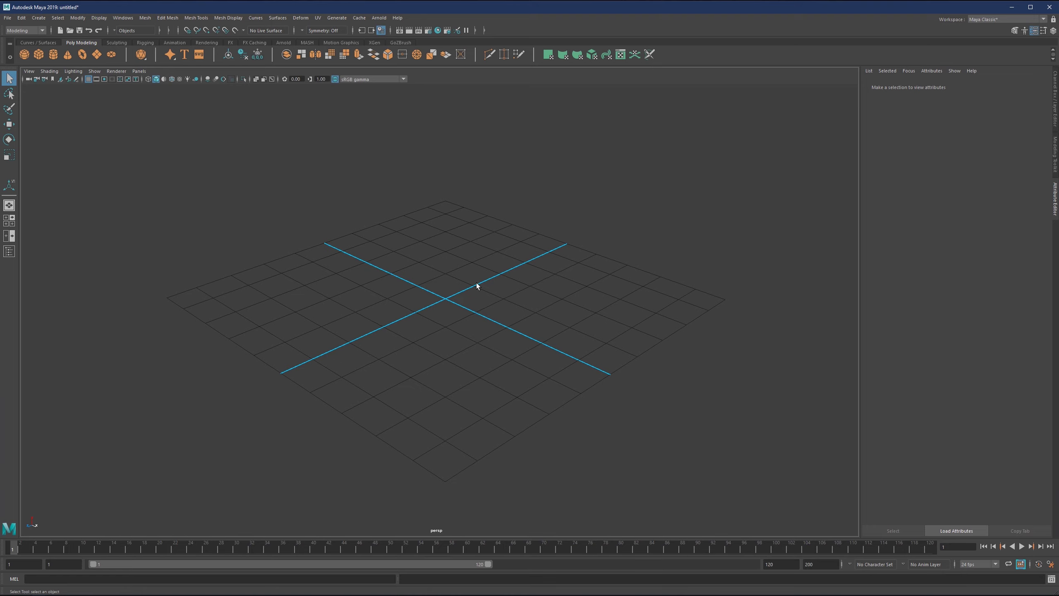
Show the Modeling Toolkit again and look through the object creation commands, including the polygon primitives
{"action": "left_click", "coordinate": [1055, 157]}
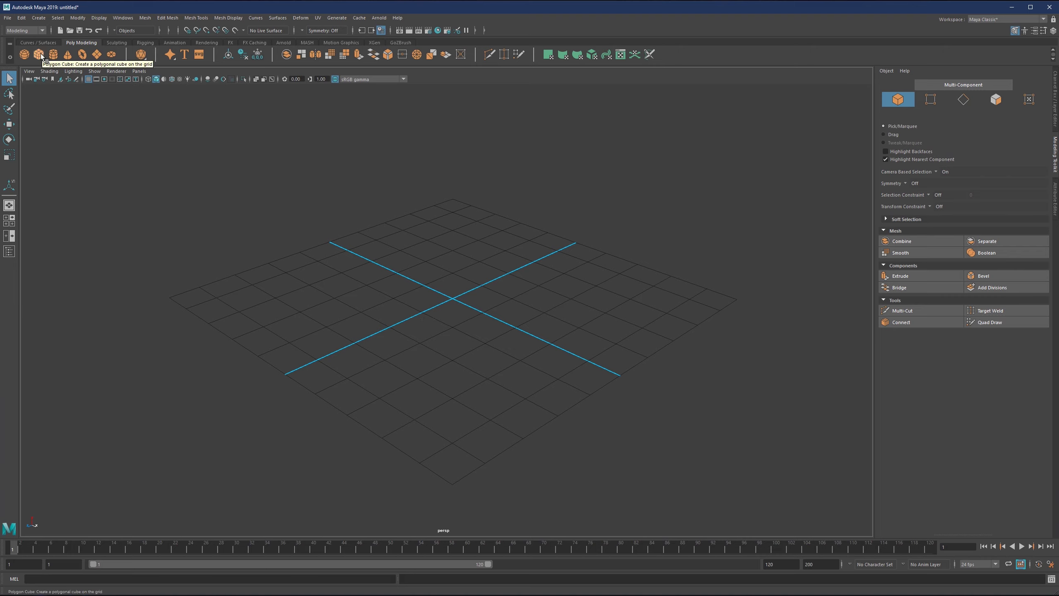
{"action": "left_click", "coordinate": [38, 18]}
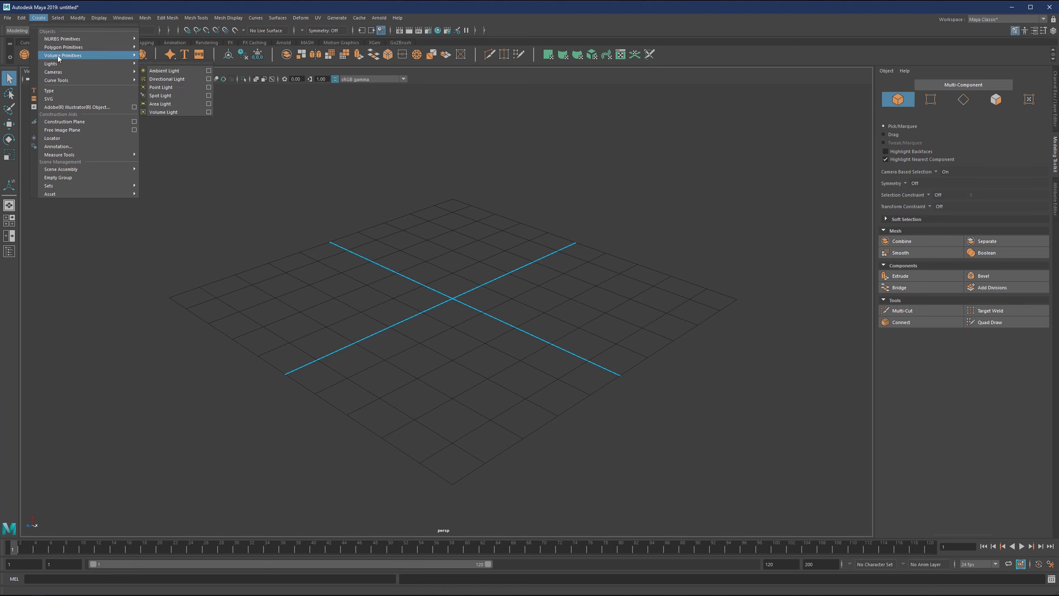
{"action": "mouse_move", "coordinate": [61, 49]}
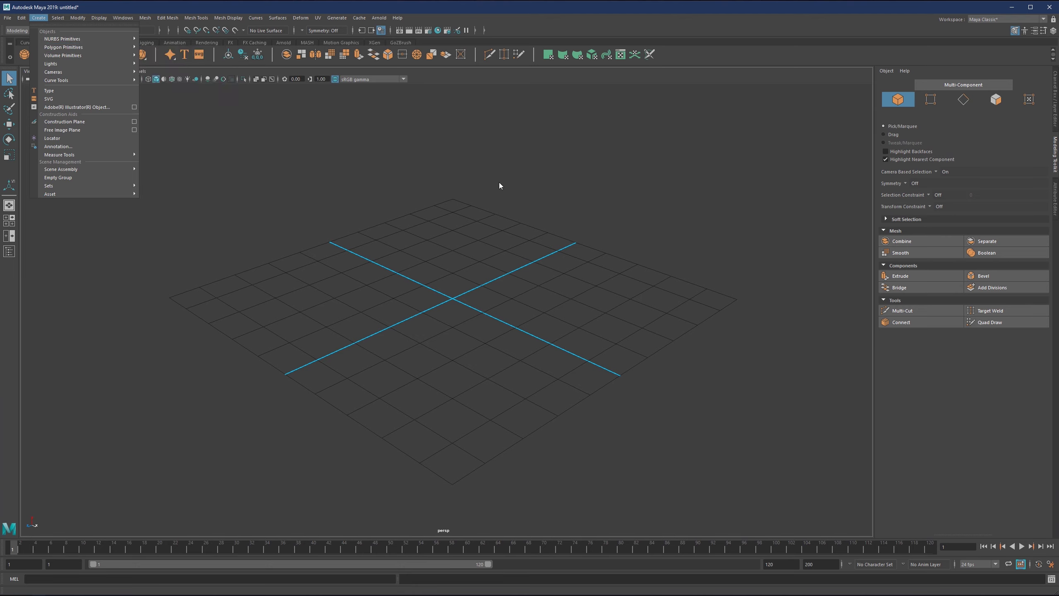
{"action": "left_click", "coordinate": [487, 210]}
Display the hotbox in the perspective view and browse its polygon primitive creation commands
{"action": "key", "text": "space"}
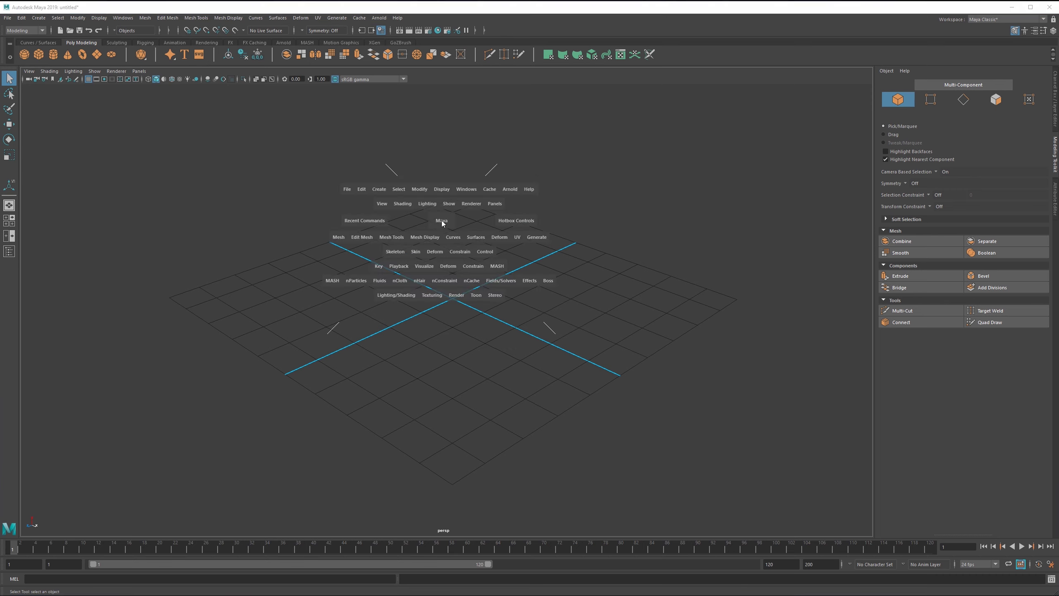
{"action": "left_click", "coordinate": [379, 190]}
{"action": "mouse_move", "coordinate": [442, 220]}
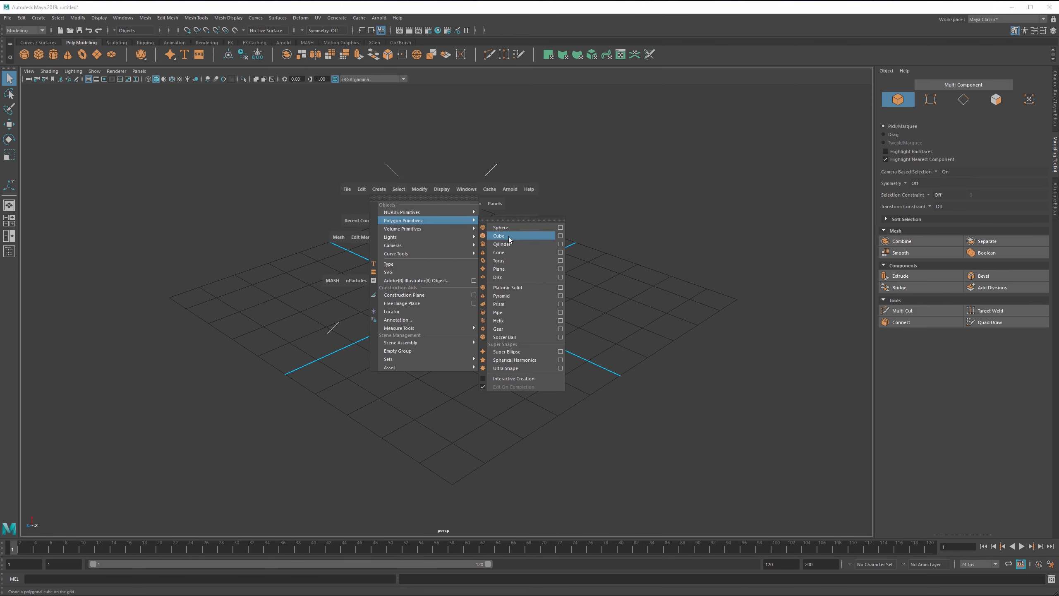
{"action": "left_click", "coordinate": [399, 144]}
Display the hotbox again and explore the options of its central Maya zone
{"action": "key", "text": "space"}
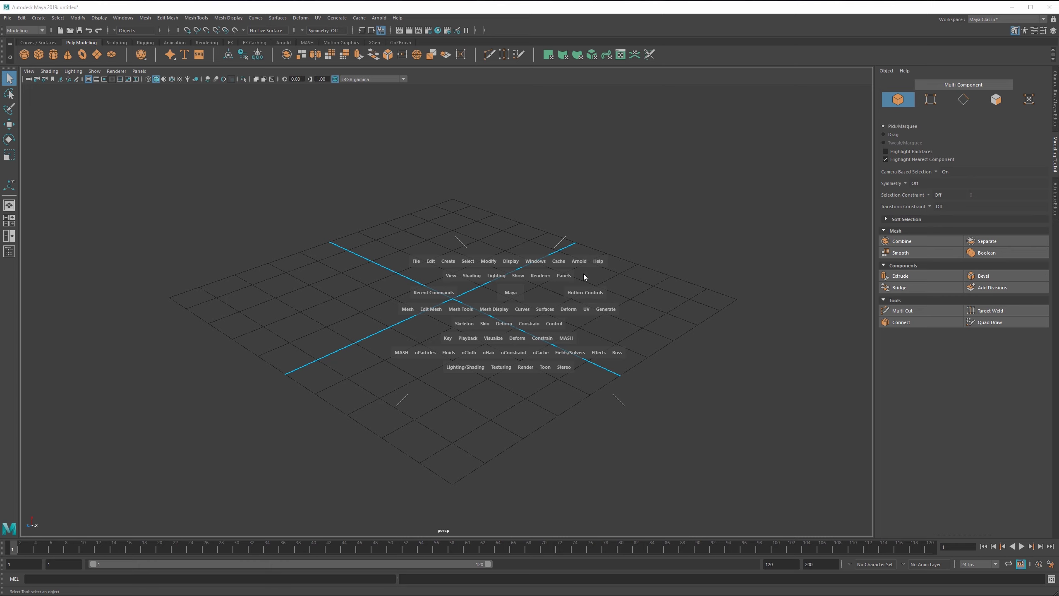
{"action": "left_click", "coordinate": [512, 291]}
{"action": "left_click_drag", "start_coordinate": [513, 294], "coordinate": [550, 282]}
{"action": "left_click_drag", "start_coordinate": [556, 295], "coordinate": [513, 293]}
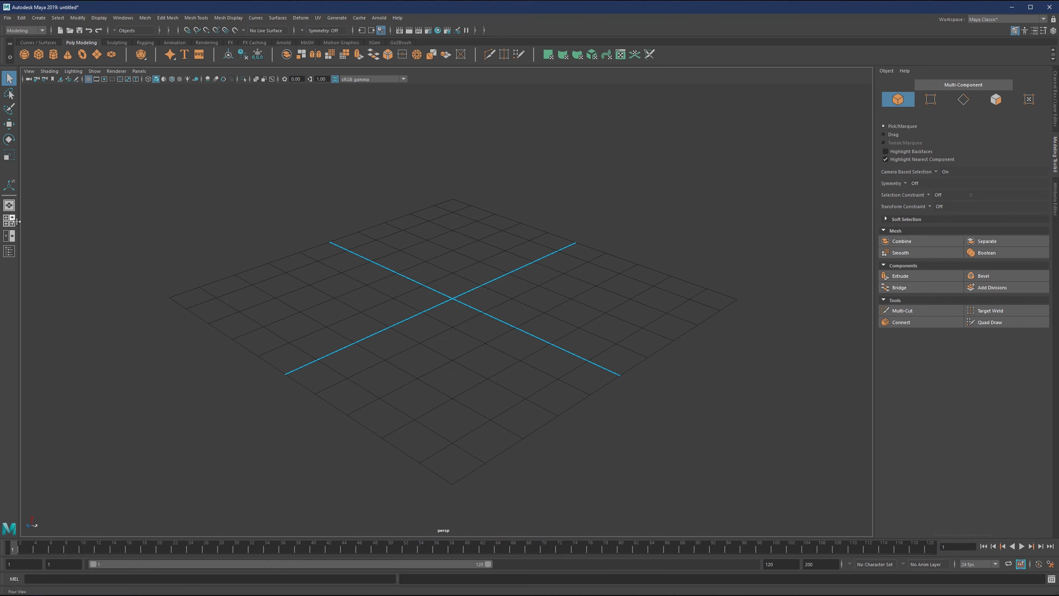
Toggle between the four-view layout and maximised single views such as the side view, ending in the full perspective view
{"action": "key", "text": "space"}
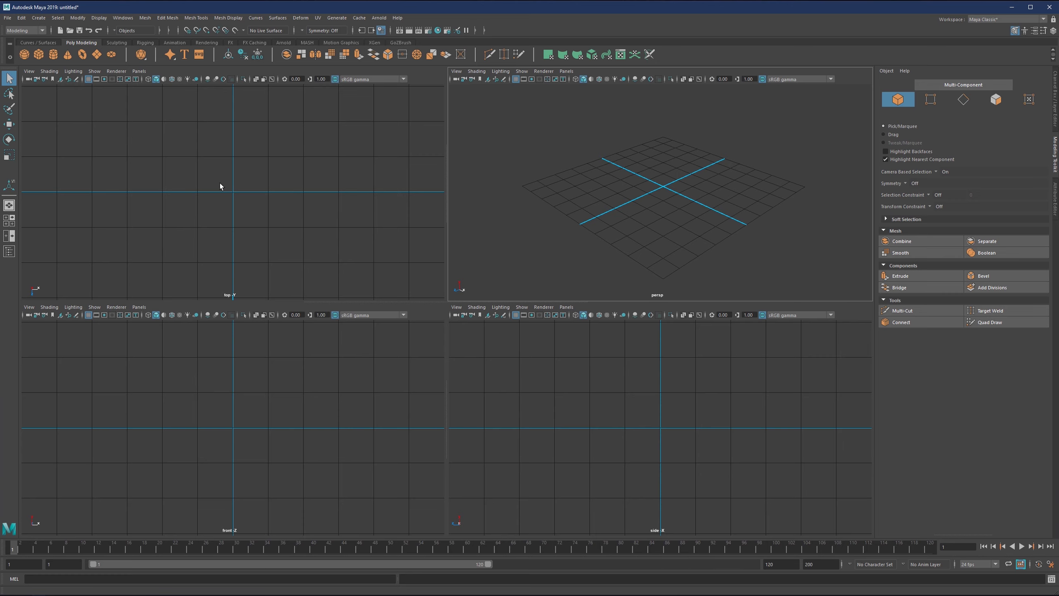
{"action": "key", "text": "space"}
{"action": "key", "text": "space"}
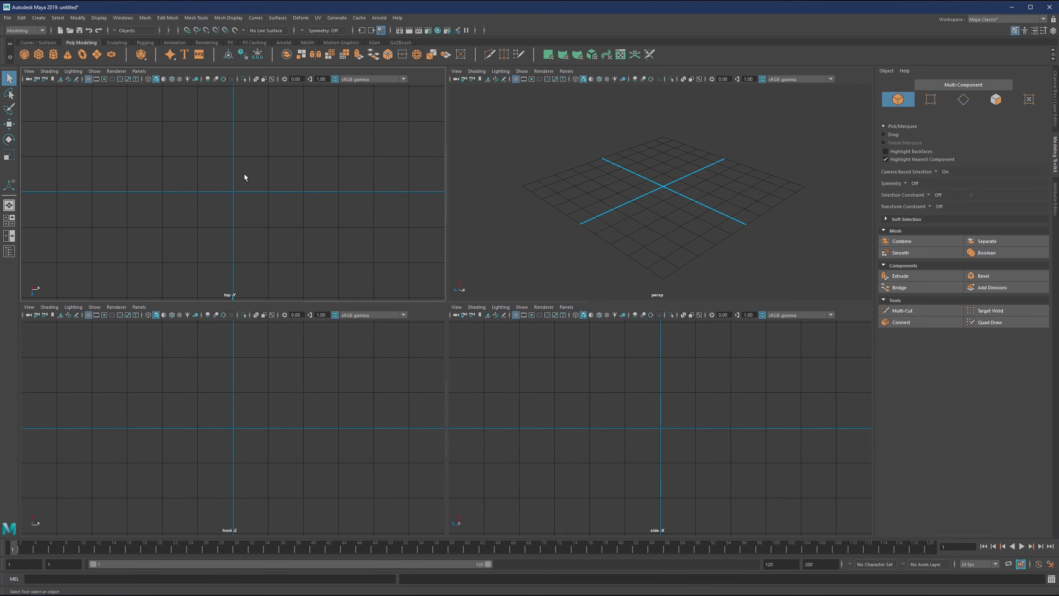
{"action": "key", "text": "space"}
{"action": "key", "text": "space"}
{"action": "key", "text": "space"}
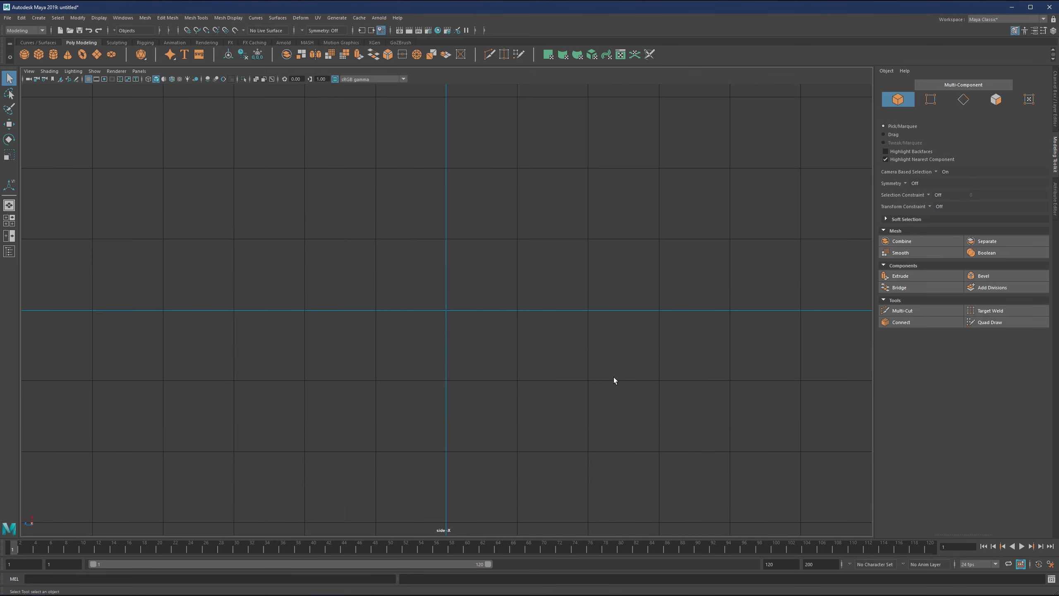
{"action": "key", "text": "space"}
{"action": "key", "text": "space"}
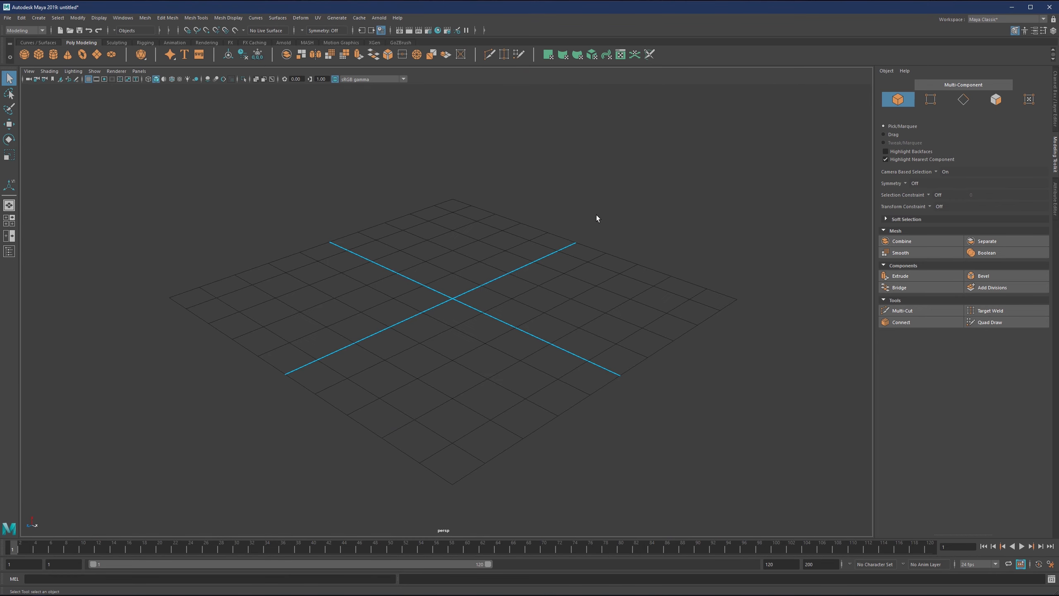
Compare the creation commands offered by the hotbox with those in the main Create commands
{"action": "key", "text": "space"}
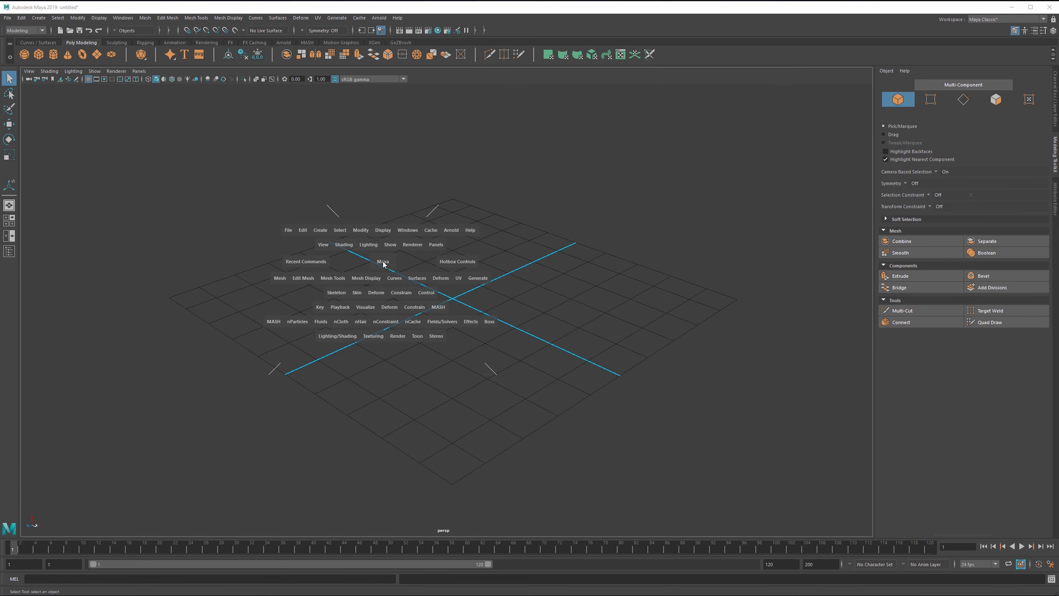
{"action": "left_click", "coordinate": [320, 230]}
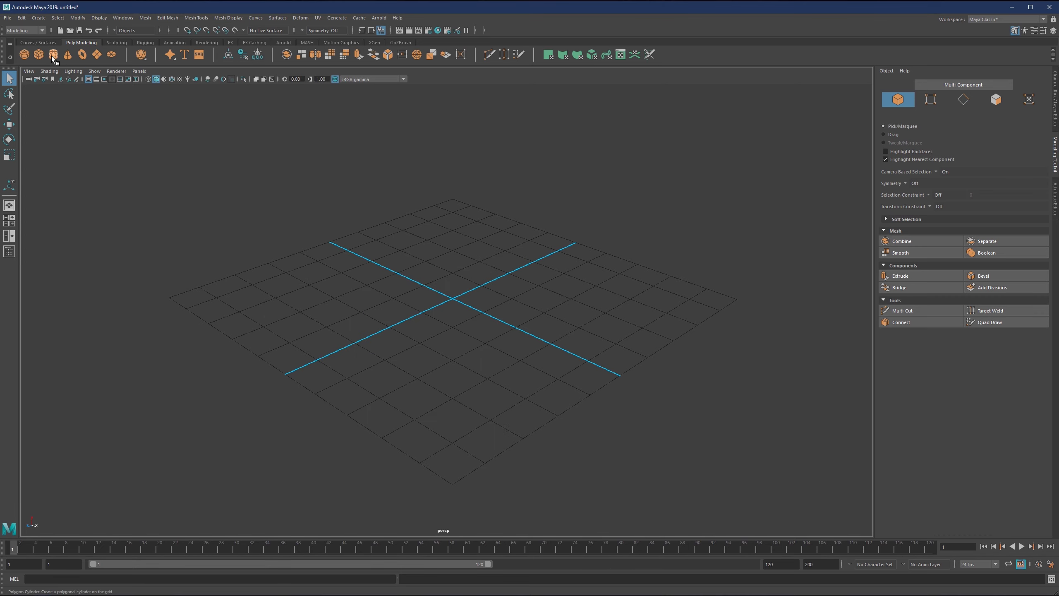
{"action": "left_click", "coordinate": [41, 19]}
{"action": "left_click", "coordinate": [361, 126]}
Create a polygon cube from the viewport's marking menu and scale it up uniformly
{"action": "right_click", "coordinate": [635, 147], "text": "shift"}
{"action": "right_click", "coordinate": [570, 174], "text": "shift"}
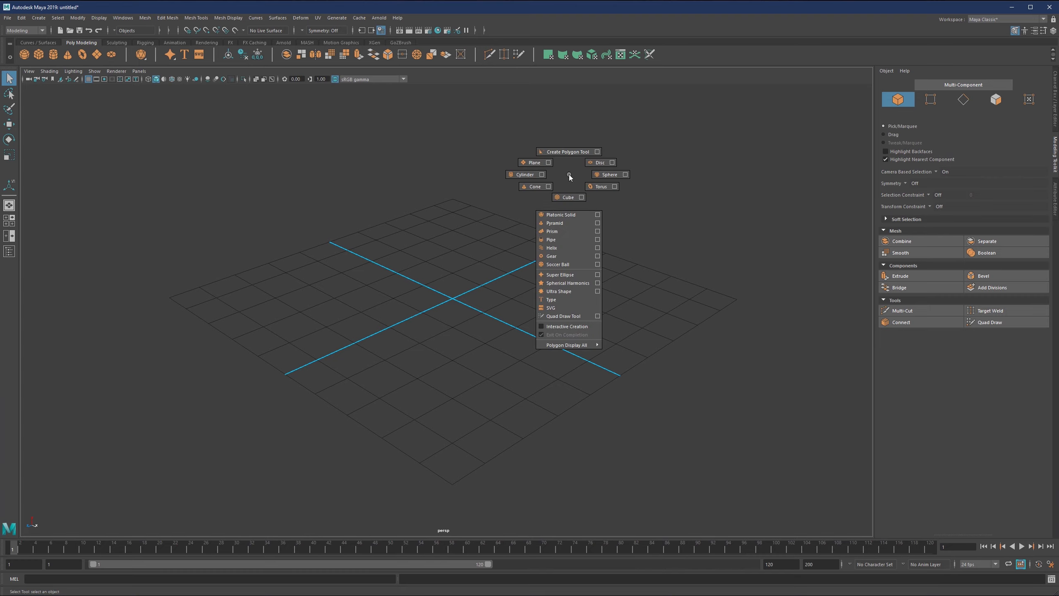
{"action": "left_click", "coordinate": [571, 198]}
{"action": "key", "text": "r"}
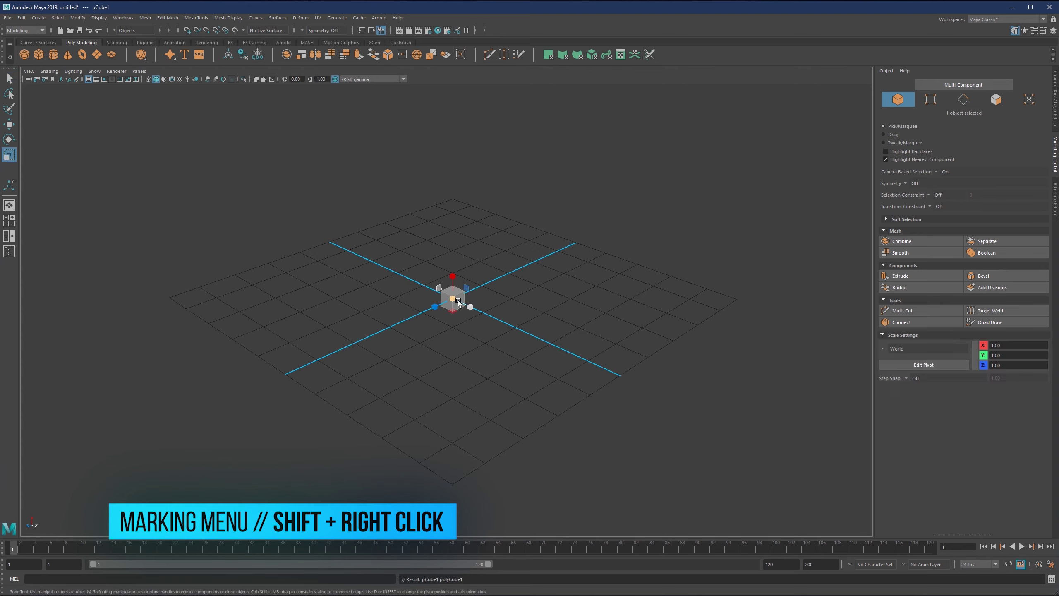
{"action": "left_click_drag", "start_coordinate": [459, 300], "coordinate": [542, 336]}
Cycle the cube through the rotate and move tools, scale it up further uniformly, and delete it
{"action": "key", "text": "e"}
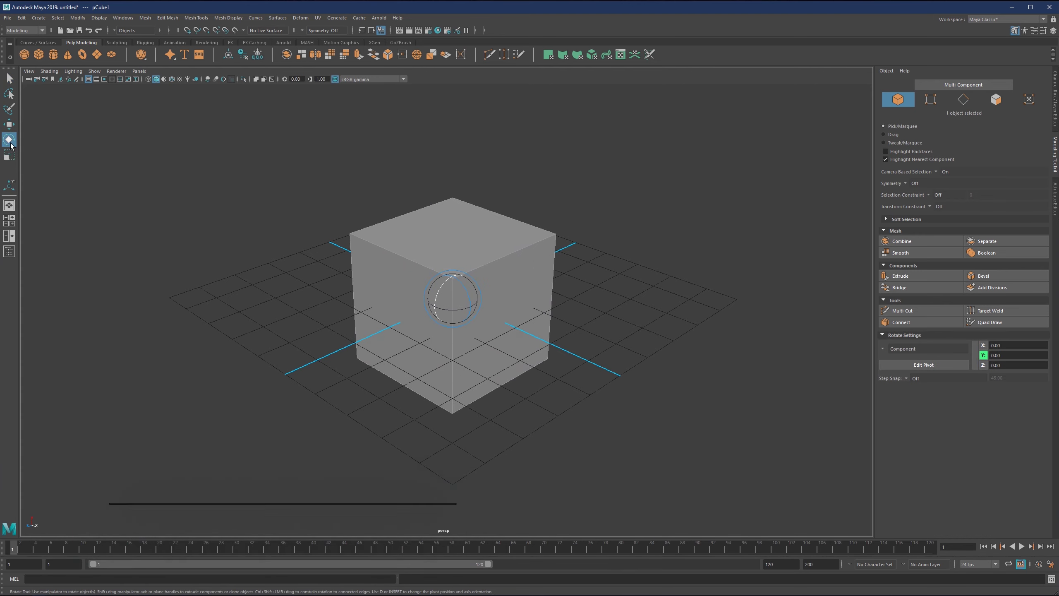
{"action": "key", "text": "w"}
{"action": "key", "text": "r"}
{"action": "left_click_drag", "start_coordinate": [459, 294], "coordinate": [484, 297]}
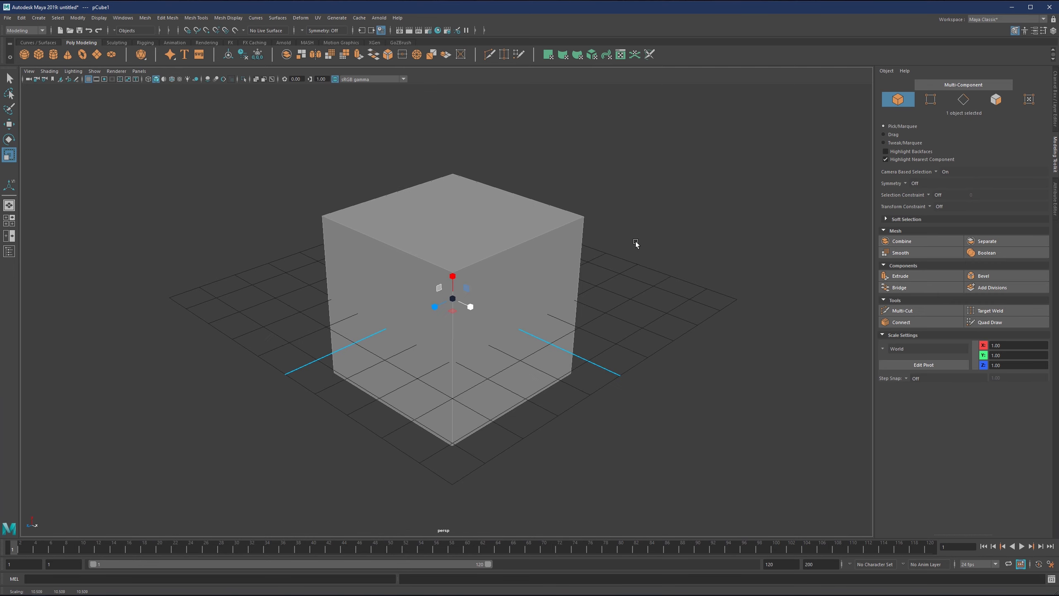
{"action": "key", "text": "Delete"}
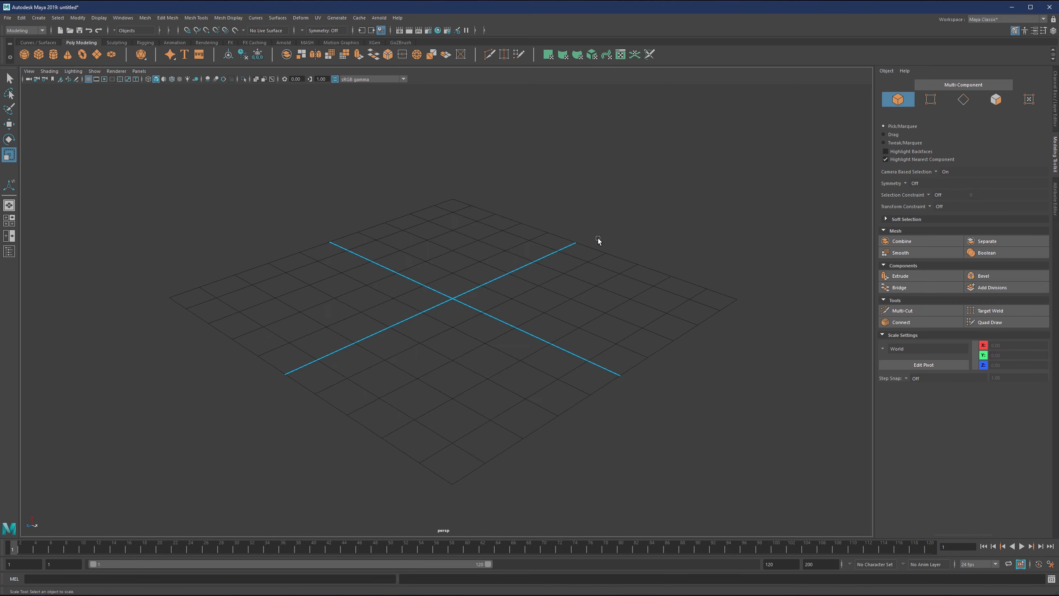
Enable Interactive Creation for polygon primitives and draw a large cube on the grid, pulling up its height from the base
{"action": "left_click", "coordinate": [39, 18]}
{"action": "mouse_move", "coordinate": [61, 47]}
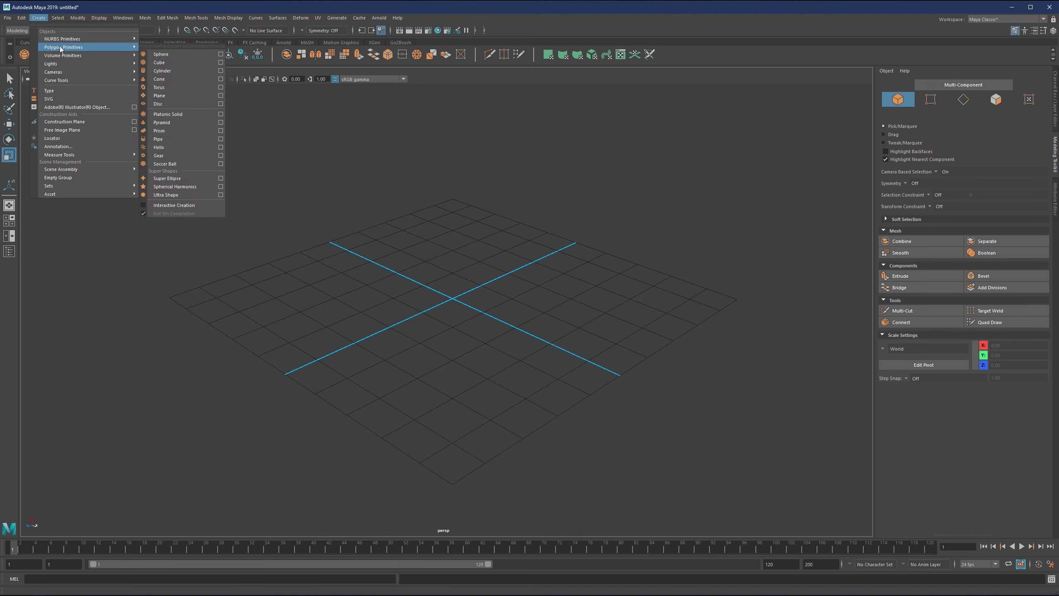
{"action": "left_click", "coordinate": [146, 205]}
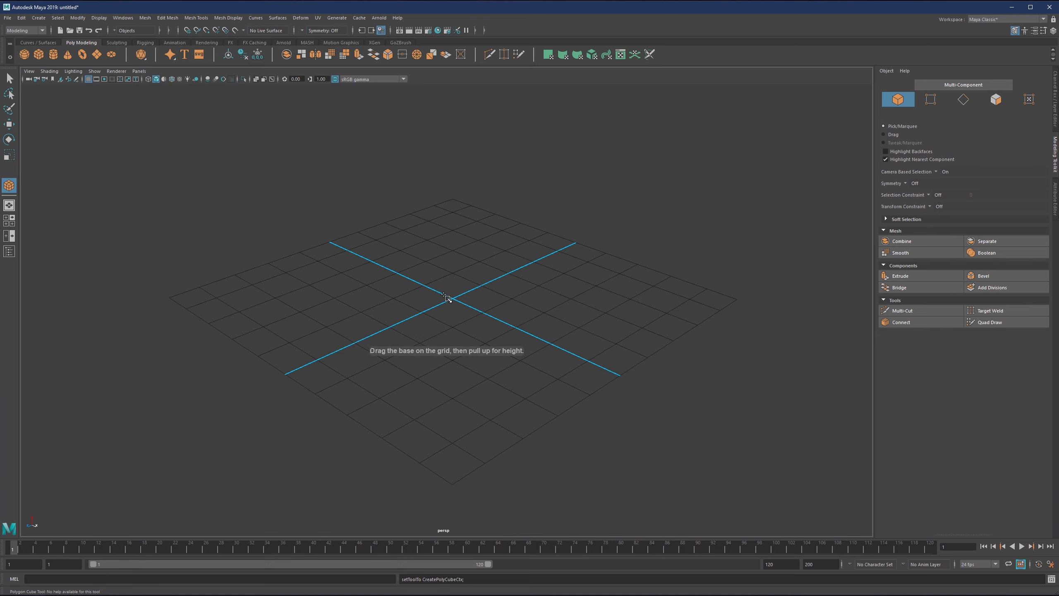
{"action": "left_click_drag", "start_coordinate": [449, 300], "coordinate": [428, 419]}
{"action": "left_click_drag", "start_coordinate": [457, 307], "coordinate": [437, 168]}
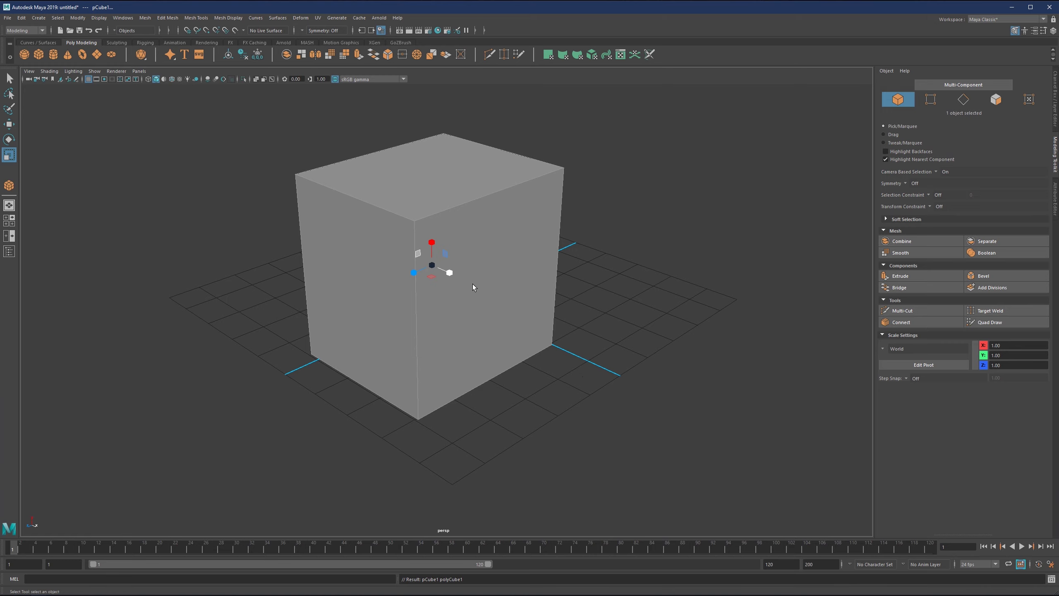
Delete the cube and turn off Interactive Creation for polygon primitives
{"action": "key", "text": "q"}
{"action": "key", "text": "Delete"}
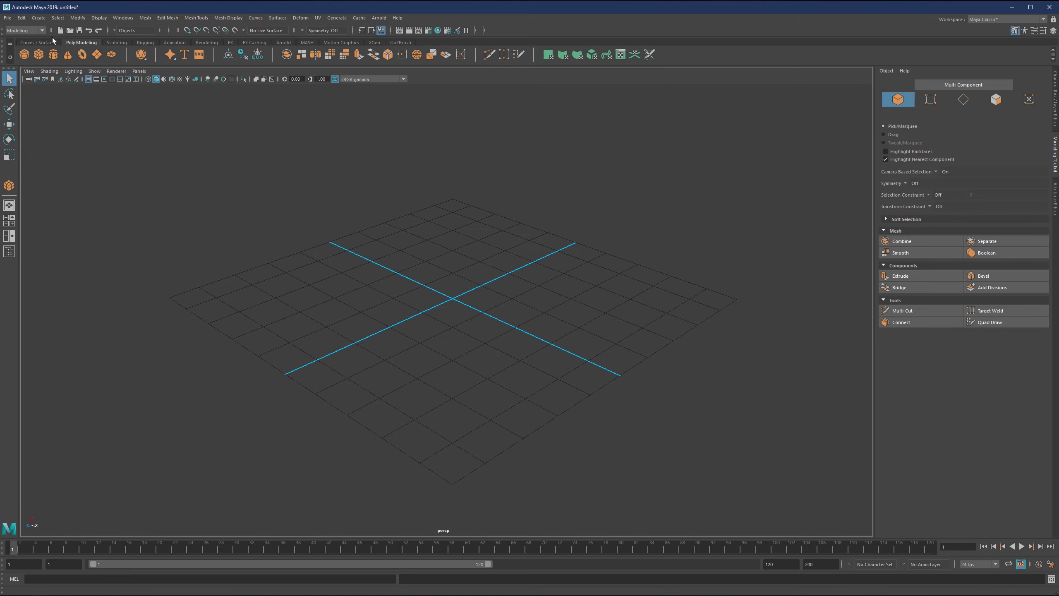
{"action": "left_click", "coordinate": [38, 18]}
{"action": "mouse_move", "coordinate": [38, 17]}
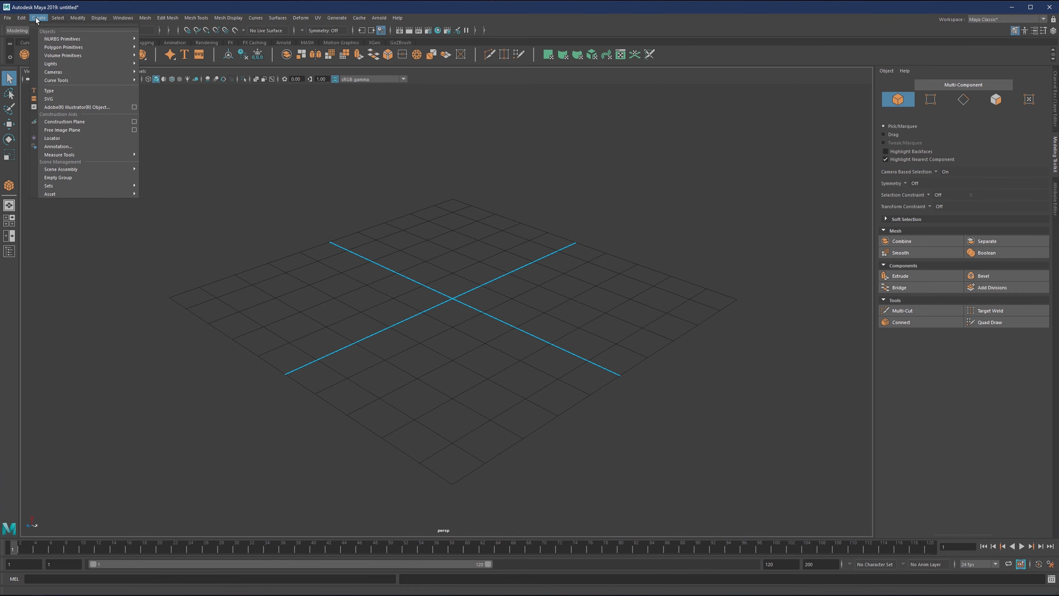
{"action": "mouse_move", "coordinate": [58, 47]}
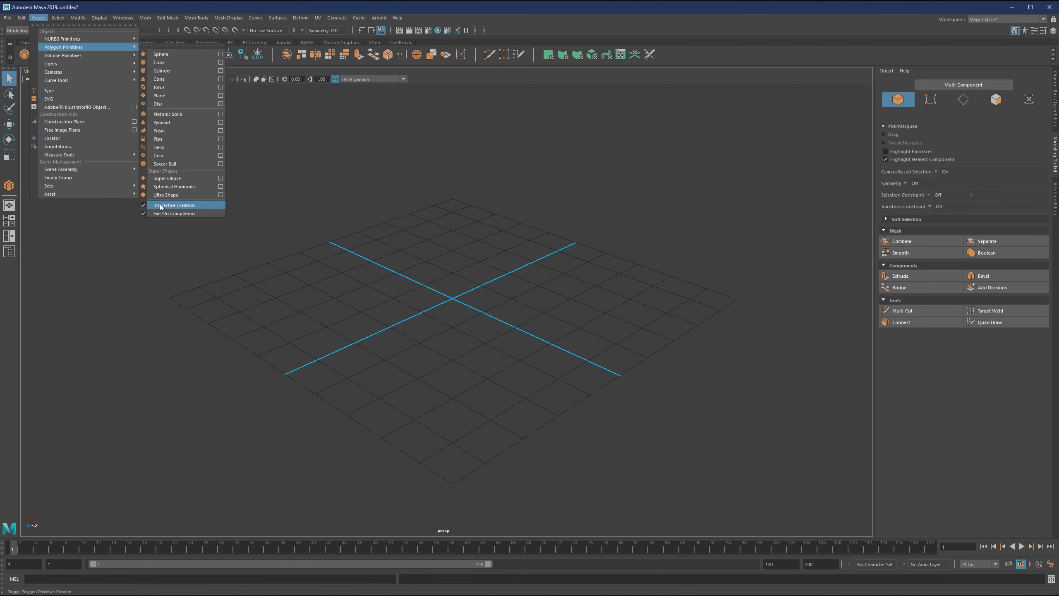
{"action": "left_click", "coordinate": [421, 218]}
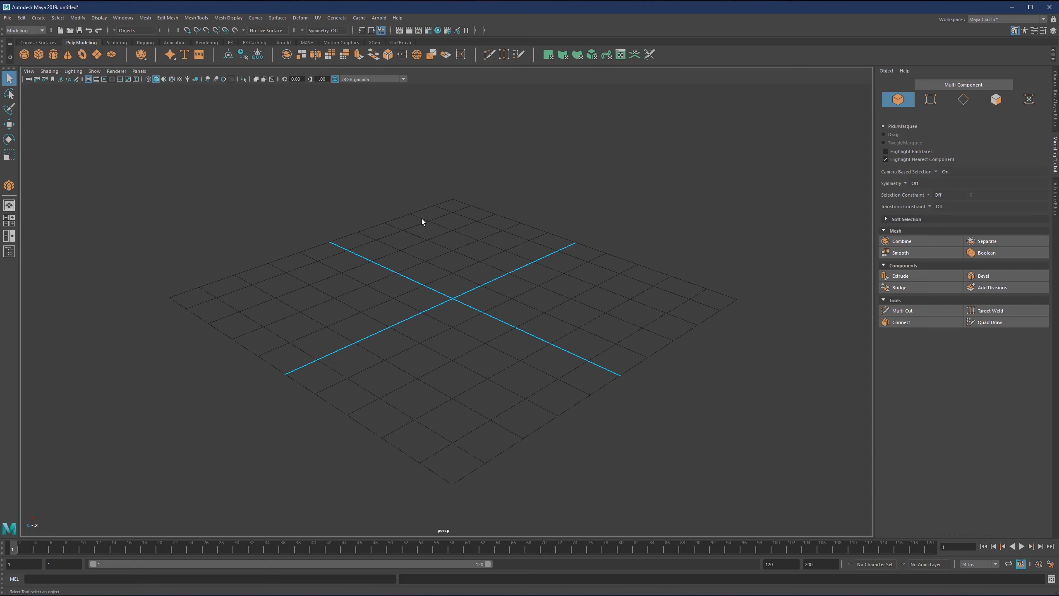
{"action": "right_click", "coordinate": [428, 214], "text": "shift"}
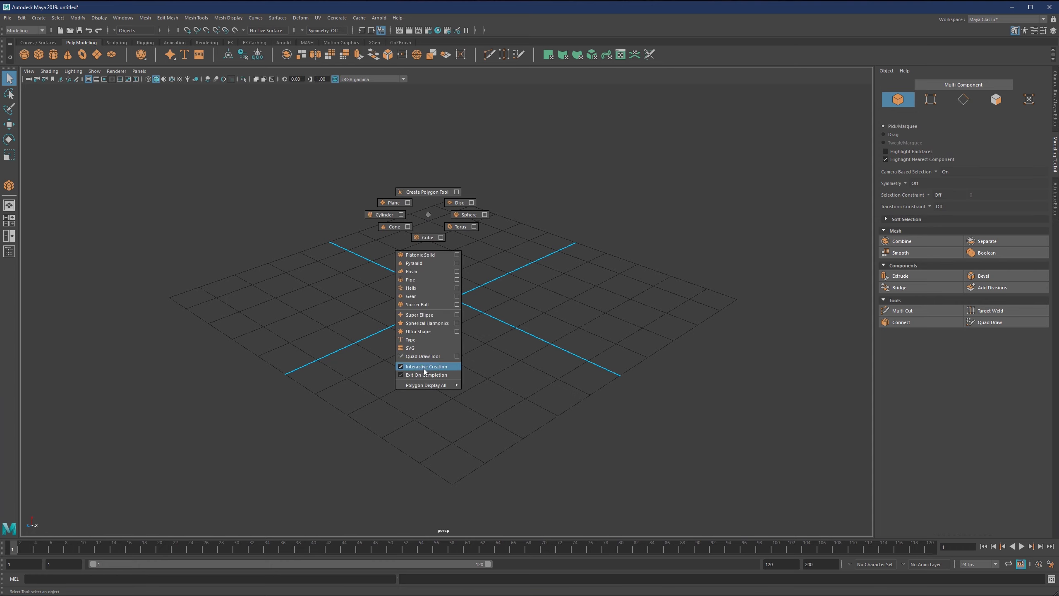
{"action": "left_click", "coordinate": [399, 367]}
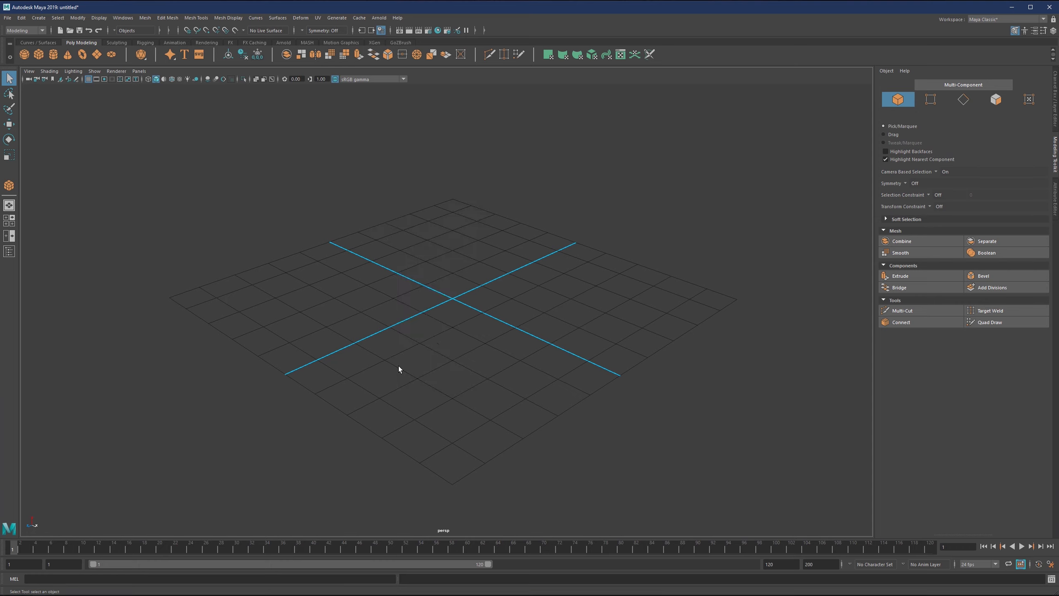
Create a standard polygon cube at the grid origin from the viewport's marking menu and scale it up uniformly
{"action": "right_click", "coordinate": [477, 231], "text": "shift"}
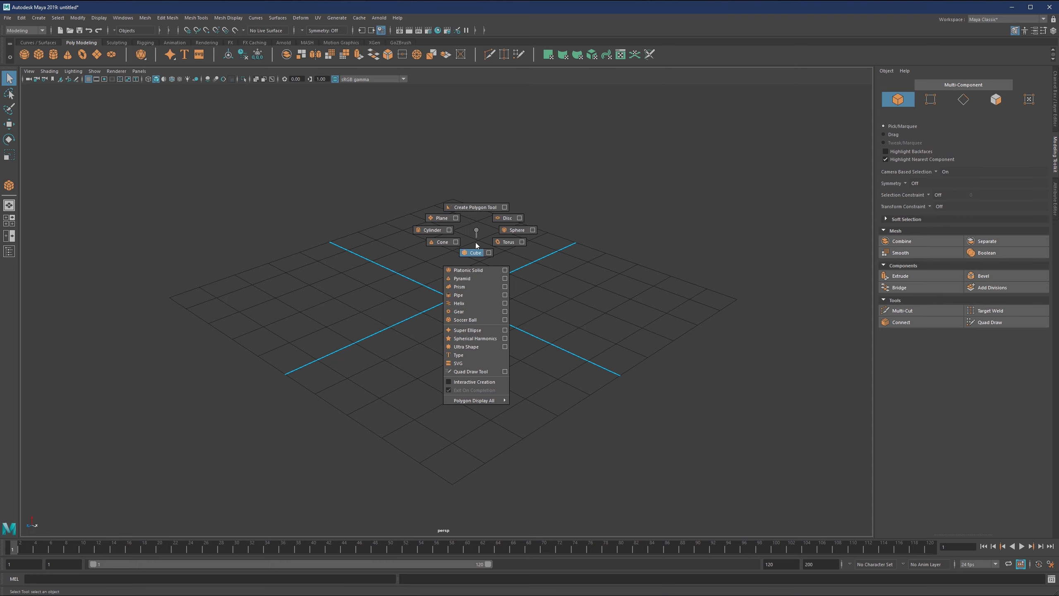
{"action": "left_click", "coordinate": [473, 230]}
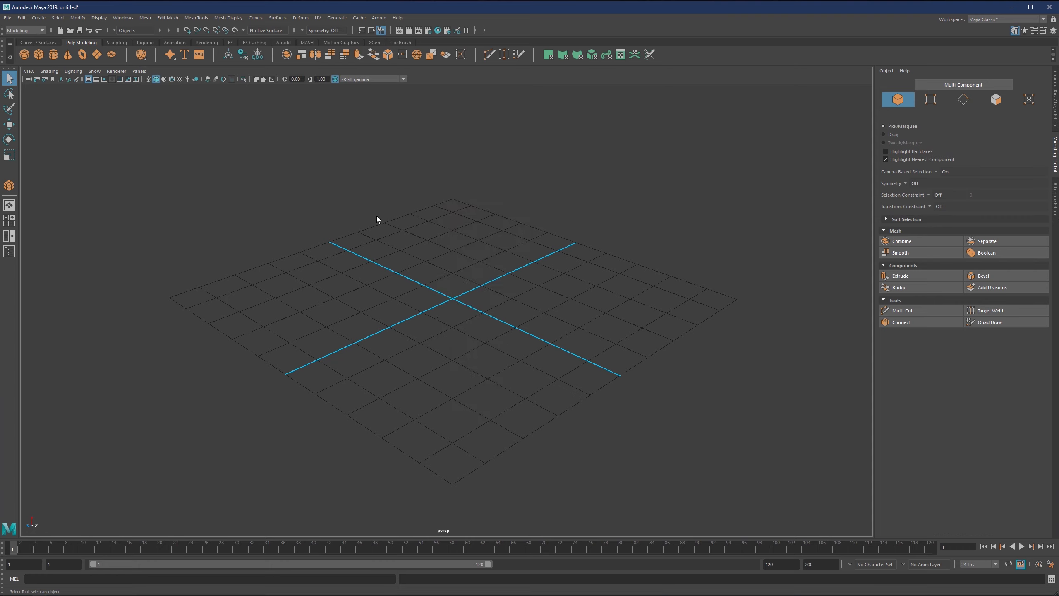
{"action": "right_click_drag", "start_coordinate": [462, 233], "coordinate": [460, 253], "text": "shift"}
{"action": "key", "text": "r"}
{"action": "left_click_drag", "start_coordinate": [456, 294], "coordinate": [468, 271]}
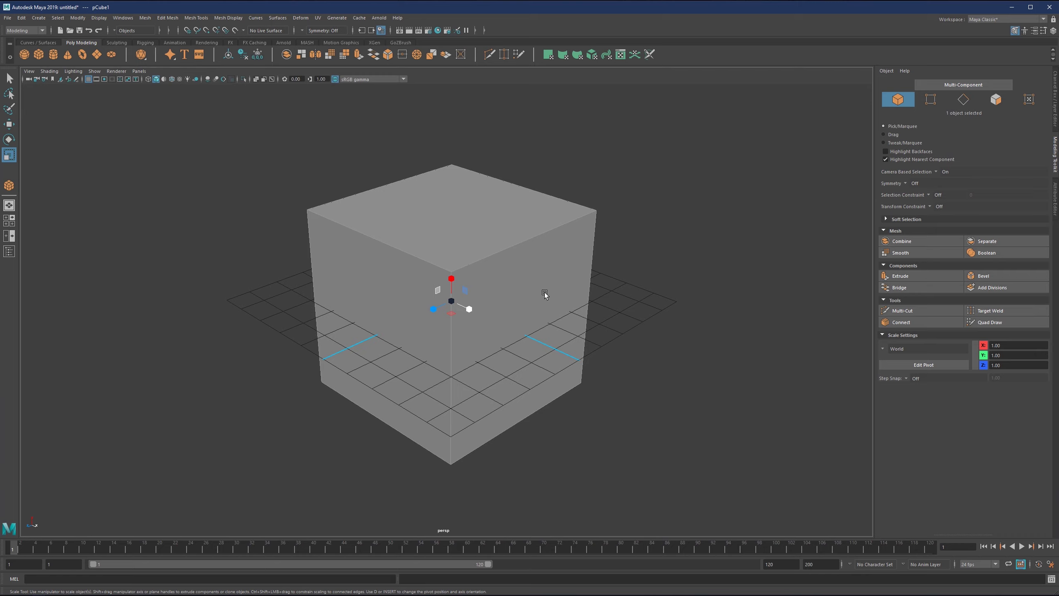
Examine the polygon editing commands that the marking menu offers while the cube is selected in object mode
{"action": "right_click_drag", "start_coordinate": [603, 176], "coordinate": [605, 181]}
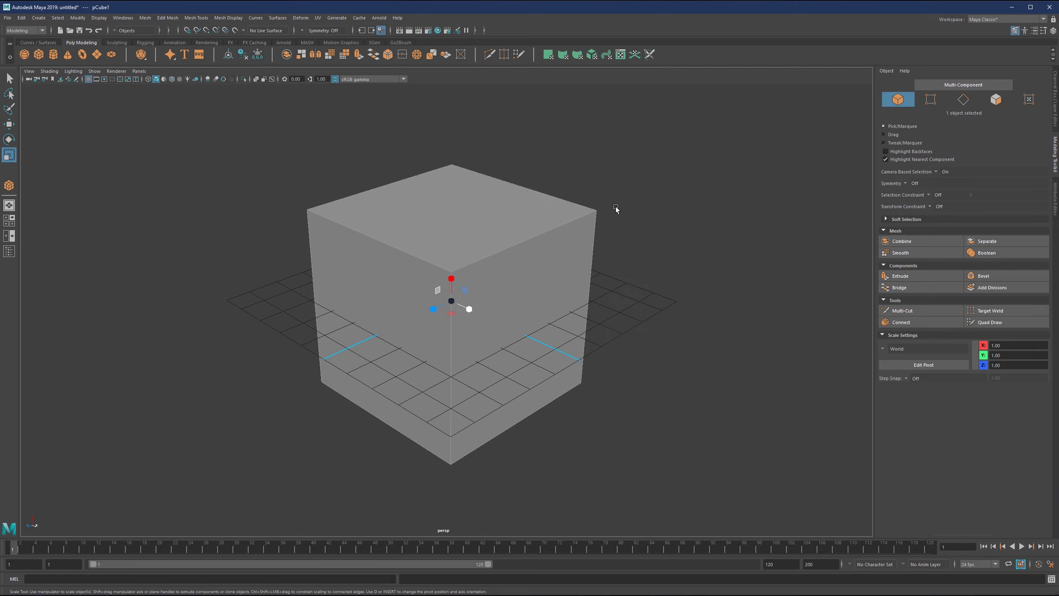
{"action": "right_click", "coordinate": [574, 165]}
{"action": "right_click", "coordinate": [526, 207], "text": "shift"}
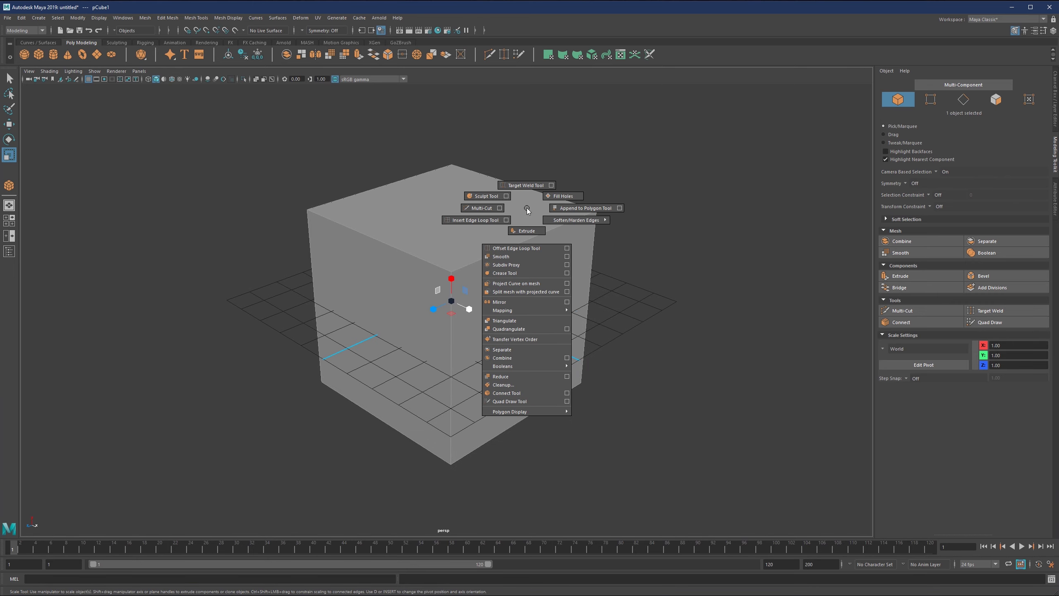
{"action": "left_click", "coordinate": [527, 209]}
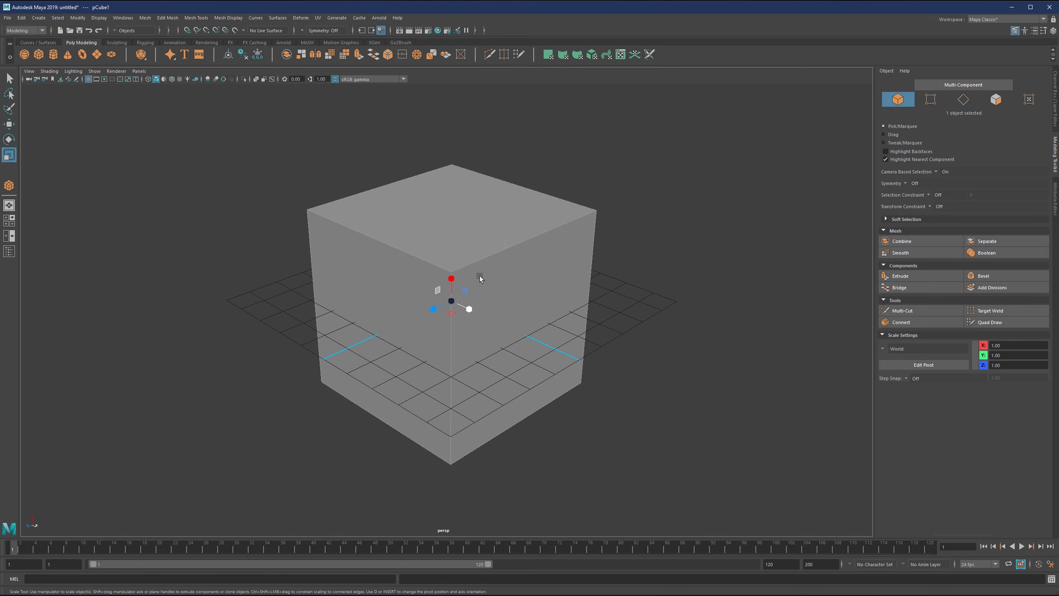
Deselect the cube, select it again and delete it
{"action": "left_click", "coordinate": [604, 203]}
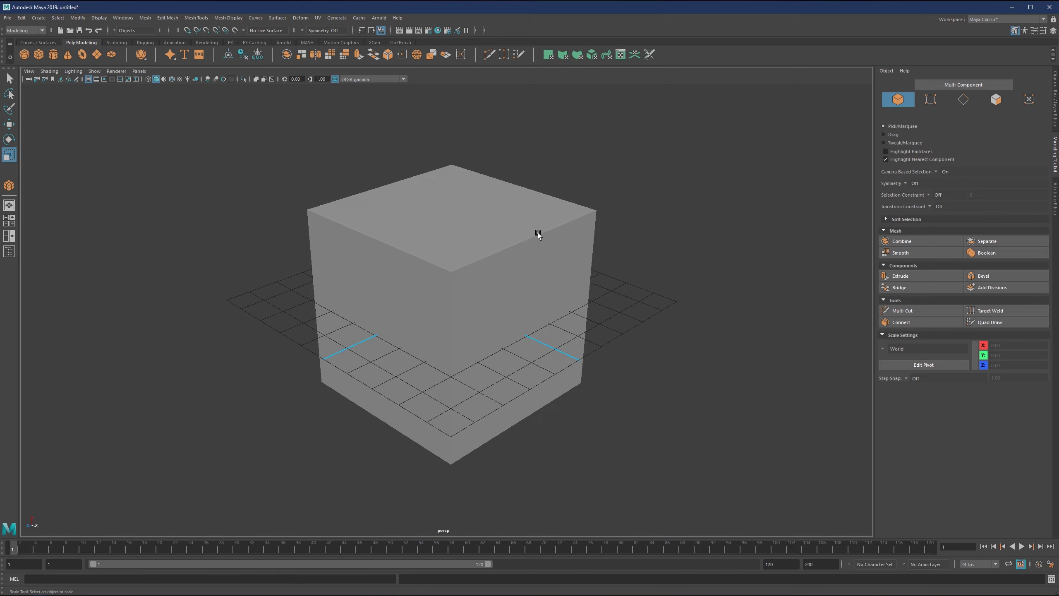
{"action": "left_click", "coordinate": [538, 235]}
{"action": "key", "text": "Delete"}
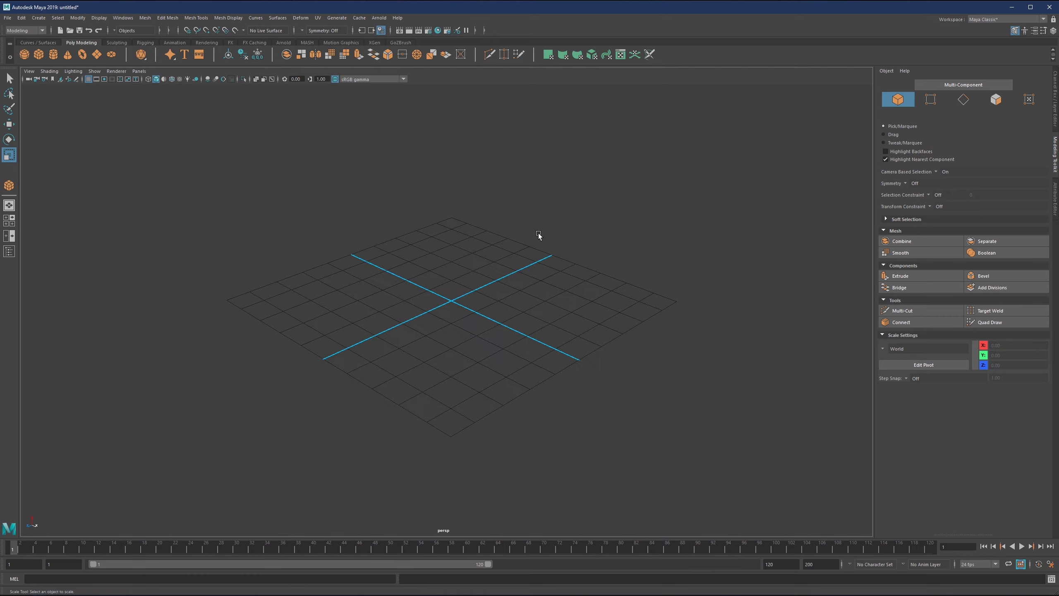
Create another polygon cube at the origin and scale it up uniformly until it covers most of the grid
{"action": "right_click_drag", "start_coordinate": [510, 204], "coordinate": [503, 227], "text": "shift"}
{"action": "left_click_drag", "start_coordinate": [452, 300], "coordinate": [502, 228]}
{"action": "left_click_drag", "start_coordinate": [462, 322], "coordinate": [417, 312]}
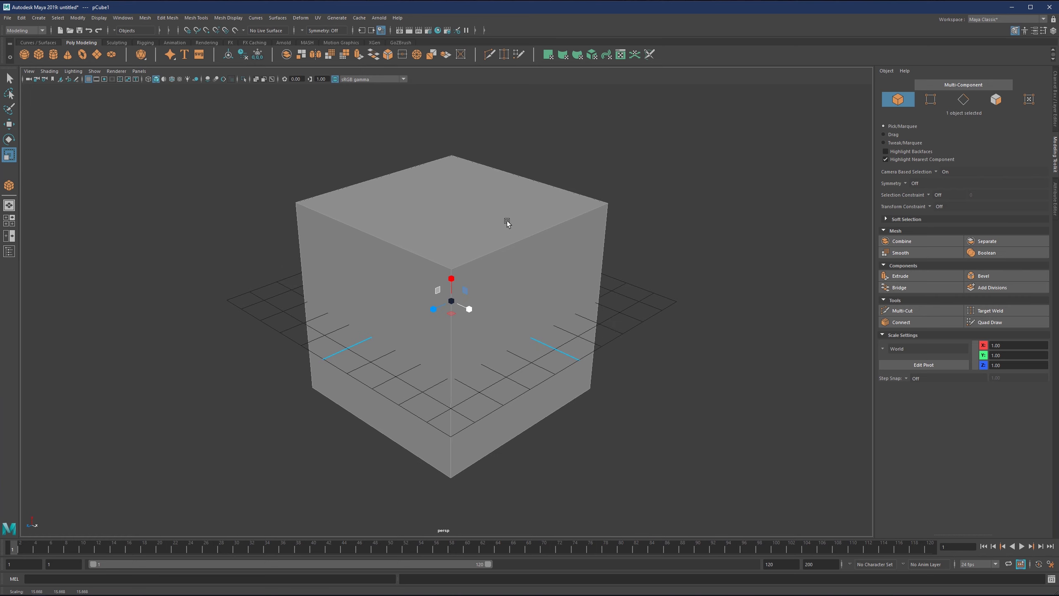
Examine the cube's component marking menu and step through the Modeling Toolkit's vertex, edge, face and multi-component selection modes
{"action": "right_click", "coordinate": [508, 221]}
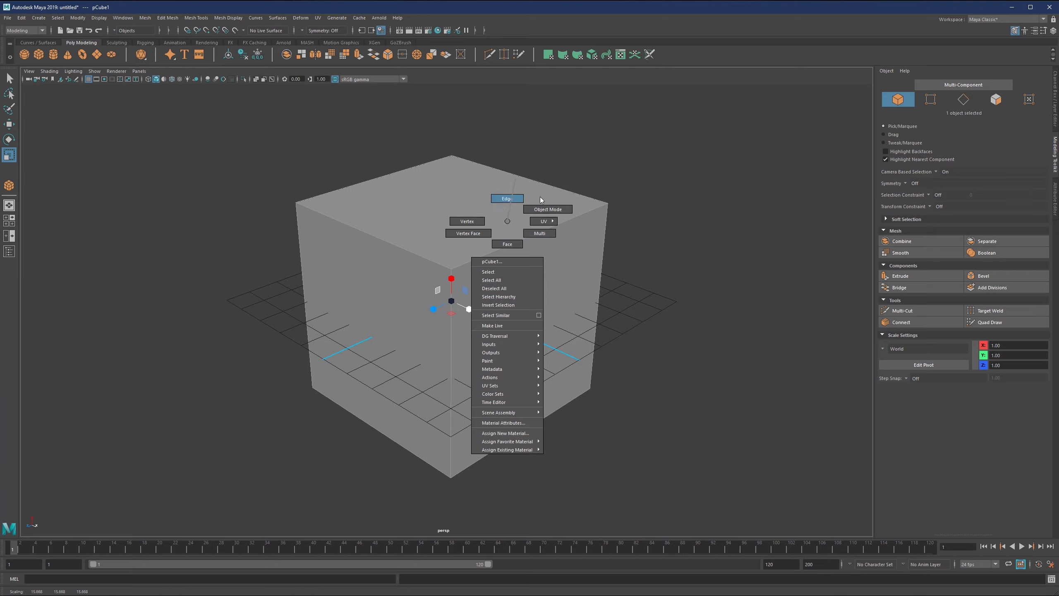
{"action": "right_click_drag", "start_coordinate": [484, 209], "coordinate": [507, 220]}
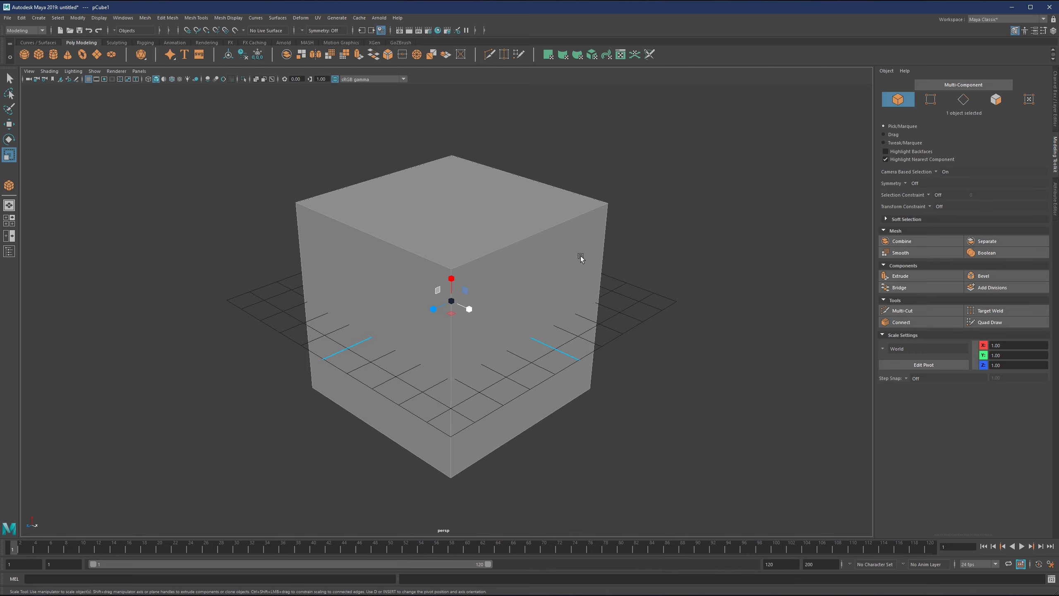
{"action": "left_click", "coordinate": [938, 104]}
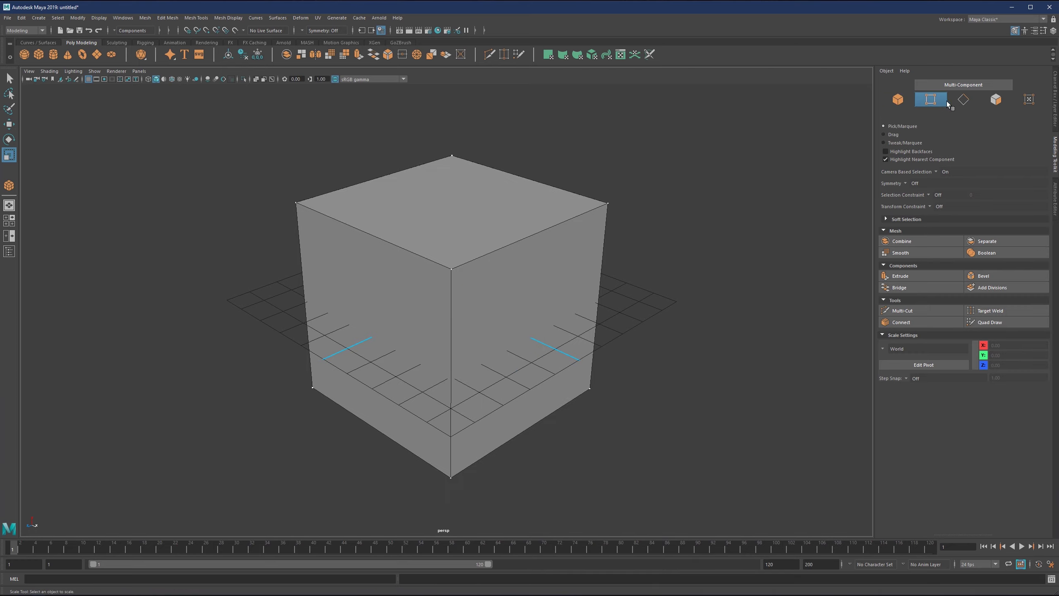
{"action": "left_click", "coordinate": [964, 104]}
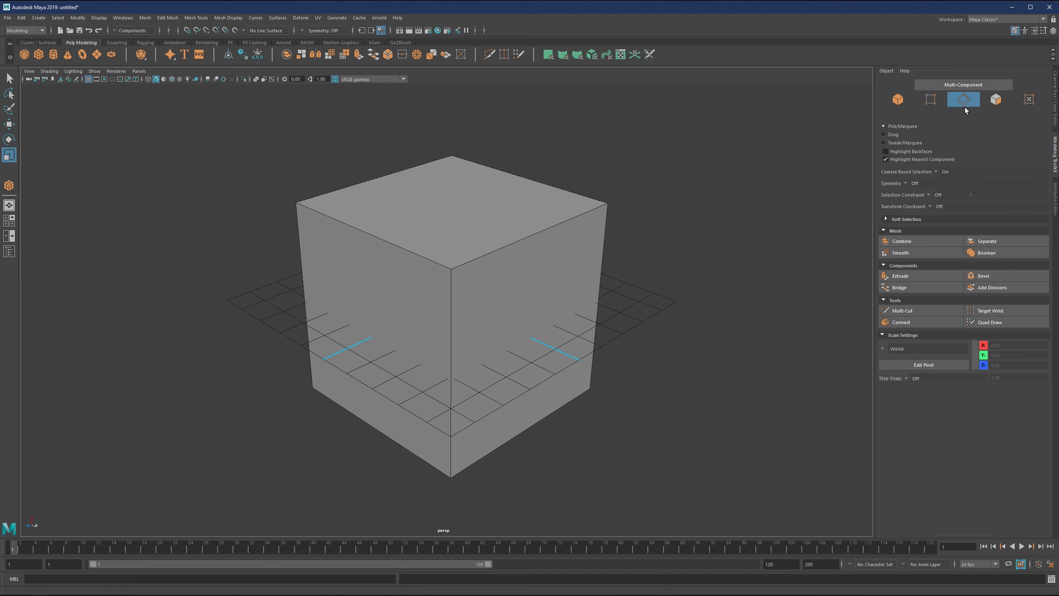
{"action": "left_click", "coordinate": [995, 101]}
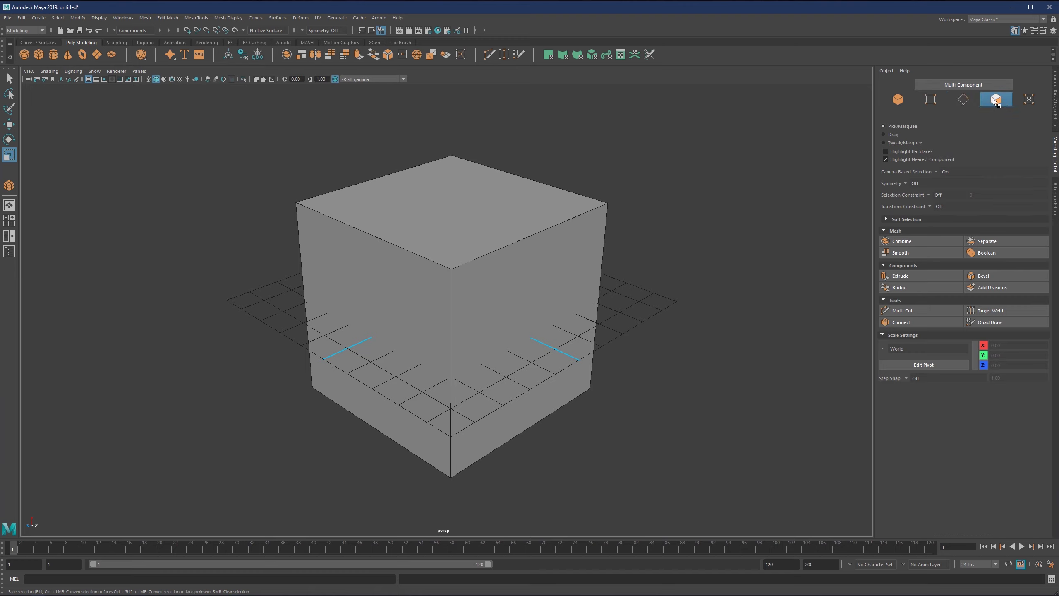
{"action": "left_click", "coordinate": [989, 85]}
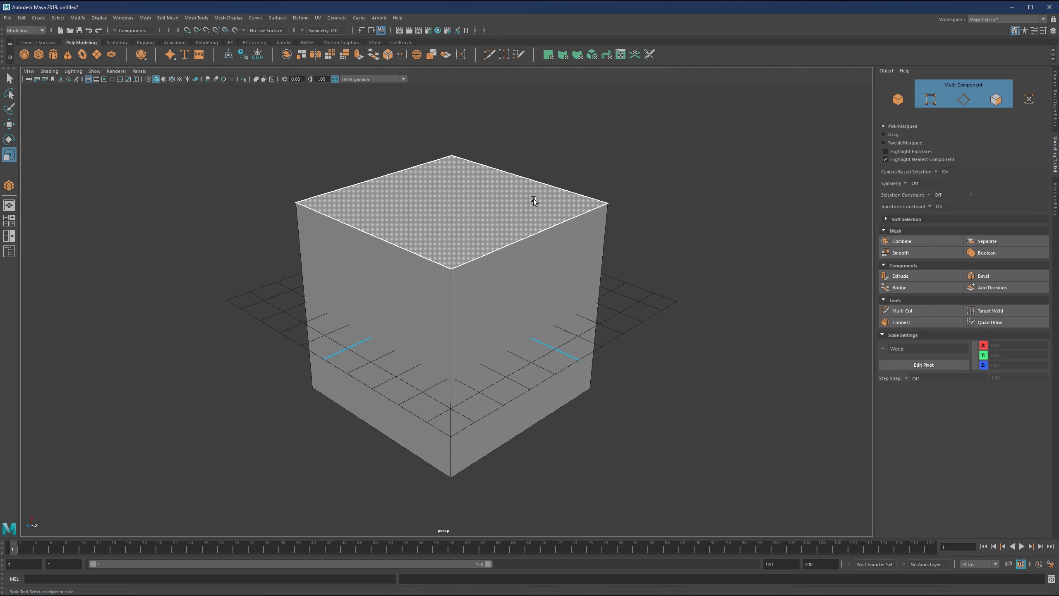
Switch the cube between component selection modes with its marking menu and the Modeling Toolkit, ending in vertex selection
{"action": "right_click_drag", "start_coordinate": [528, 195], "coordinate": [528, 161]}
{"action": "right_click_drag", "start_coordinate": [517, 221], "coordinate": [543, 230]}
{"action": "right_click_drag", "start_coordinate": [510, 152], "coordinate": [562, 177]}
{"action": "right_click_drag", "start_coordinate": [526, 254], "coordinate": [556, 278]}
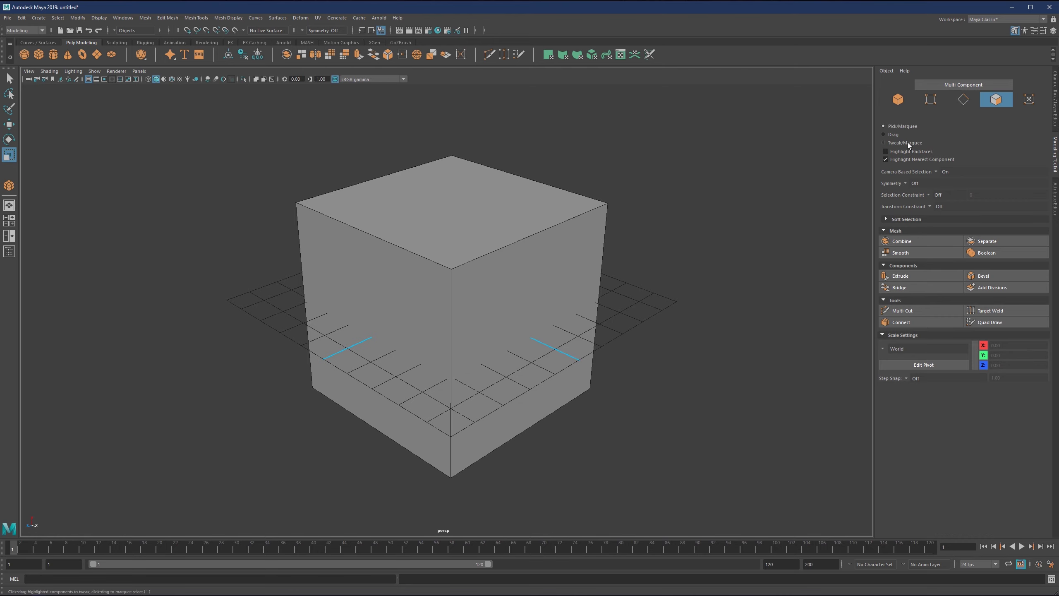
{"action": "left_click", "coordinate": [931, 99]}
{"action": "left_click", "coordinate": [961, 103]}
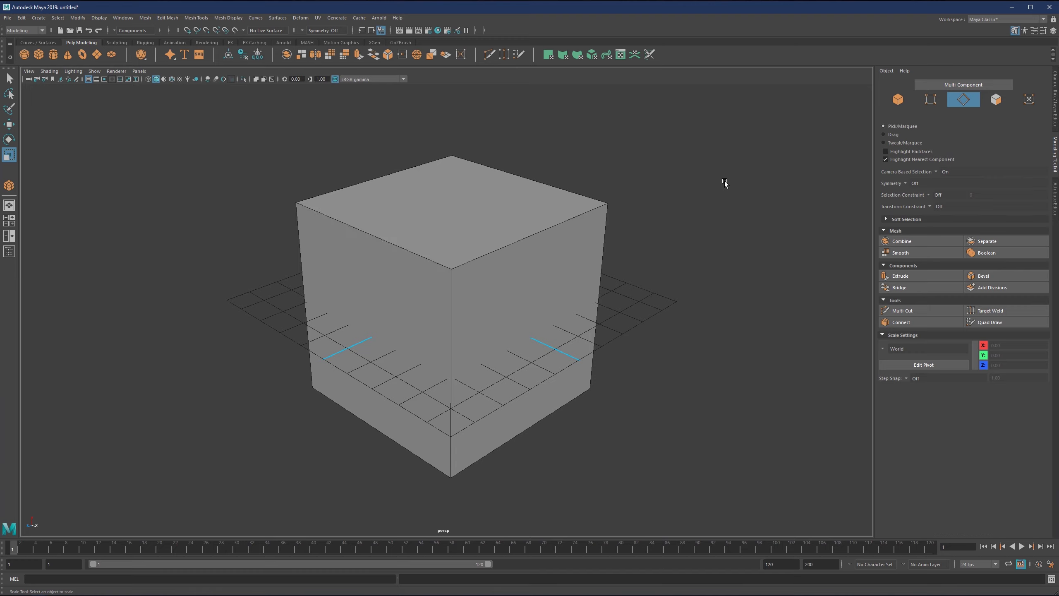
{"action": "left_click", "coordinate": [929, 100]}
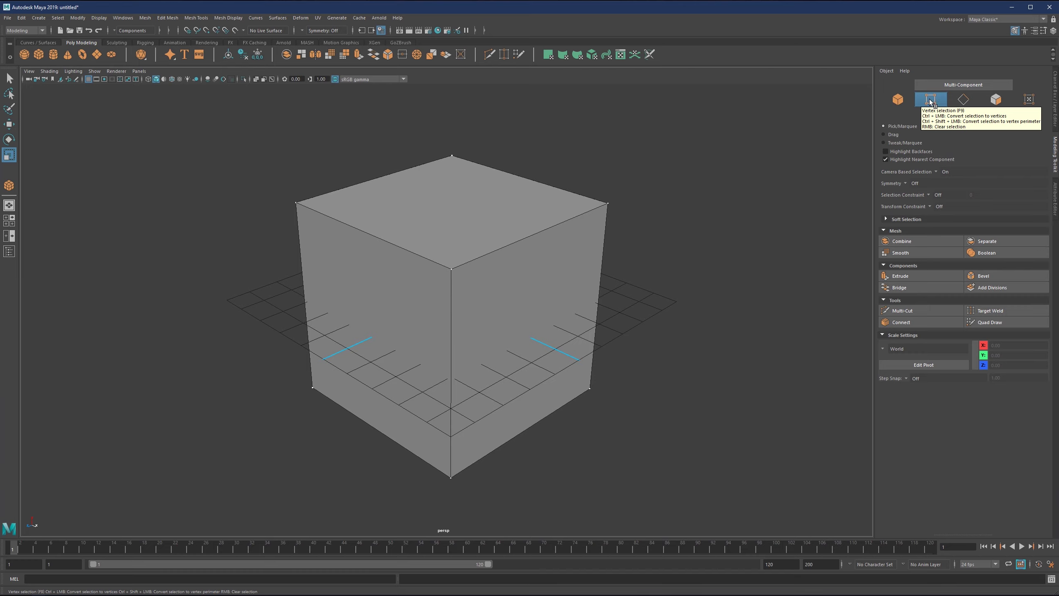
Examine the vertex editing commands in the cube's marking menu, such as Merge Vertices, Chamfer Vertex and Connect Tool
{"action": "right_click_drag", "start_coordinate": [577, 206], "coordinate": [508, 210]}
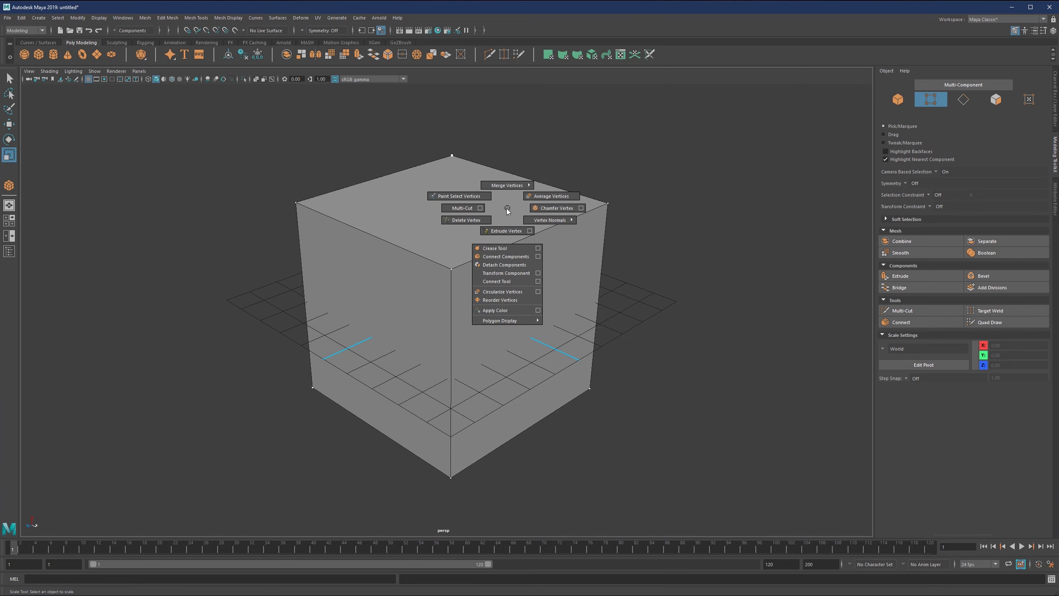
{"action": "right_click_drag", "start_coordinate": [507, 210], "coordinate": [507, 210]}
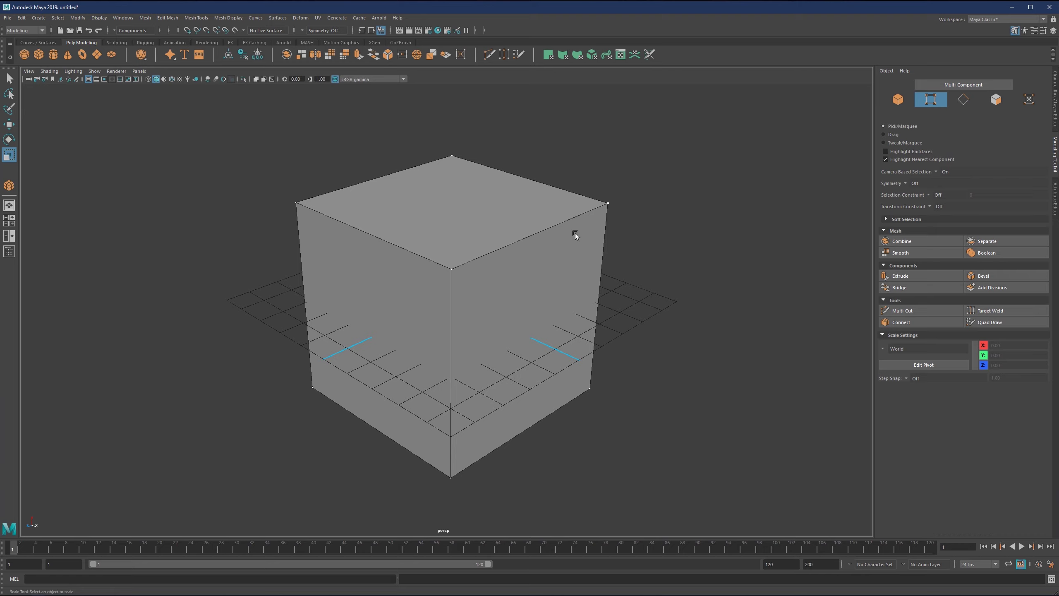
{"action": "right_click_drag", "start_coordinate": [546, 205], "coordinate": [547, 207], "text": "shift"}
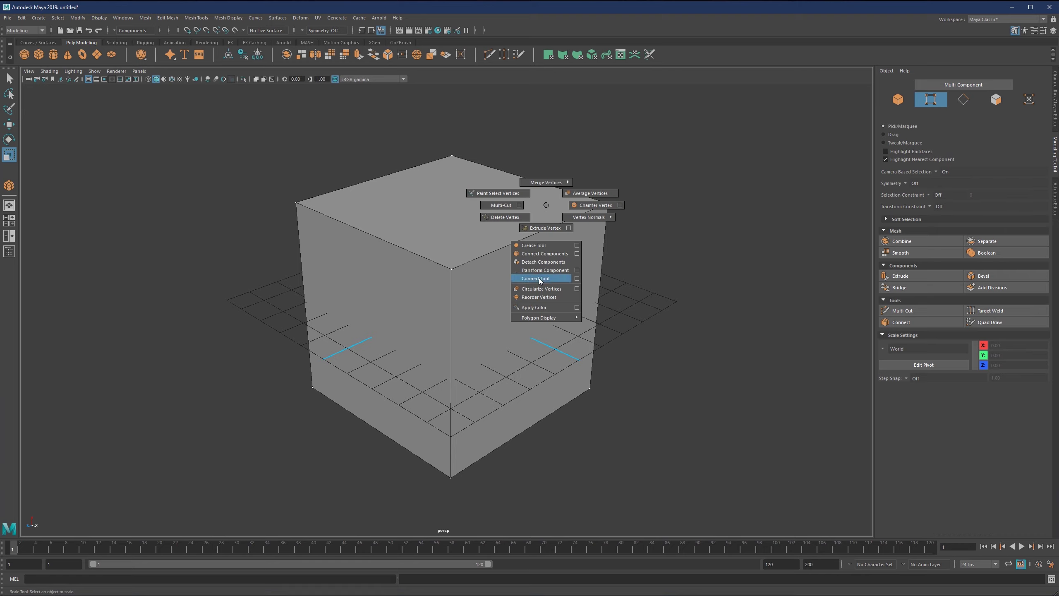
Switch to edge selection, select the cube's upper front-right edge and review the edge editing commands in the marking menu
{"action": "right_click_drag", "start_coordinate": [538, 308], "coordinate": [505, 185], "text": "shift"}
{"action": "left_click", "coordinate": [564, 223]}
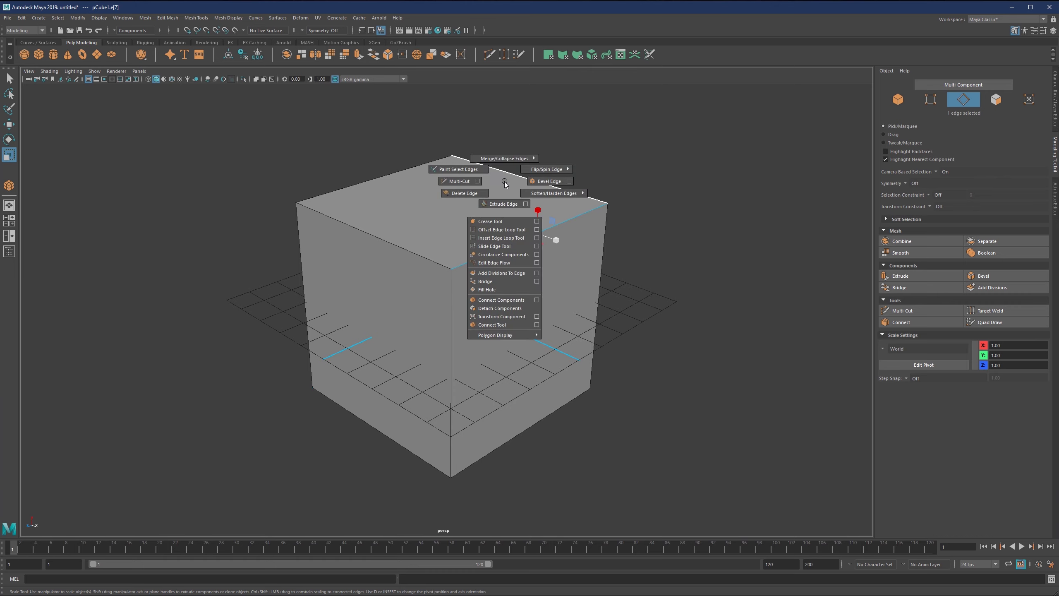
{"action": "right_click_drag", "start_coordinate": [504, 224], "coordinate": [677, 297], "text": "shift"}
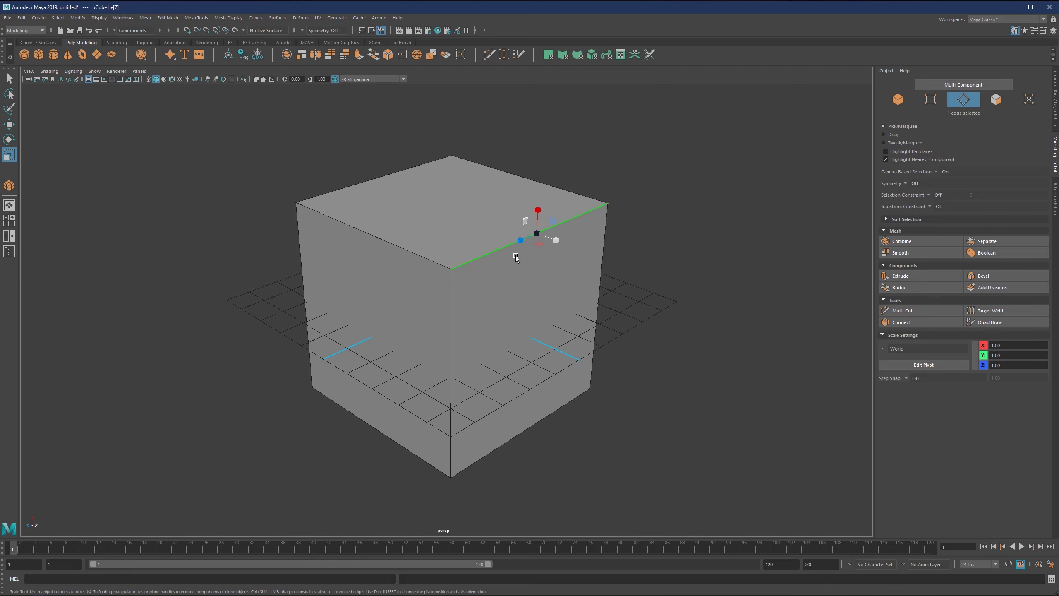
Switch to face selection, select the cube's front-right face and review the face commands such as Extrude Face
{"action": "right_click", "coordinate": [475, 192]}
{"action": "right_click", "coordinate": [475, 192]}
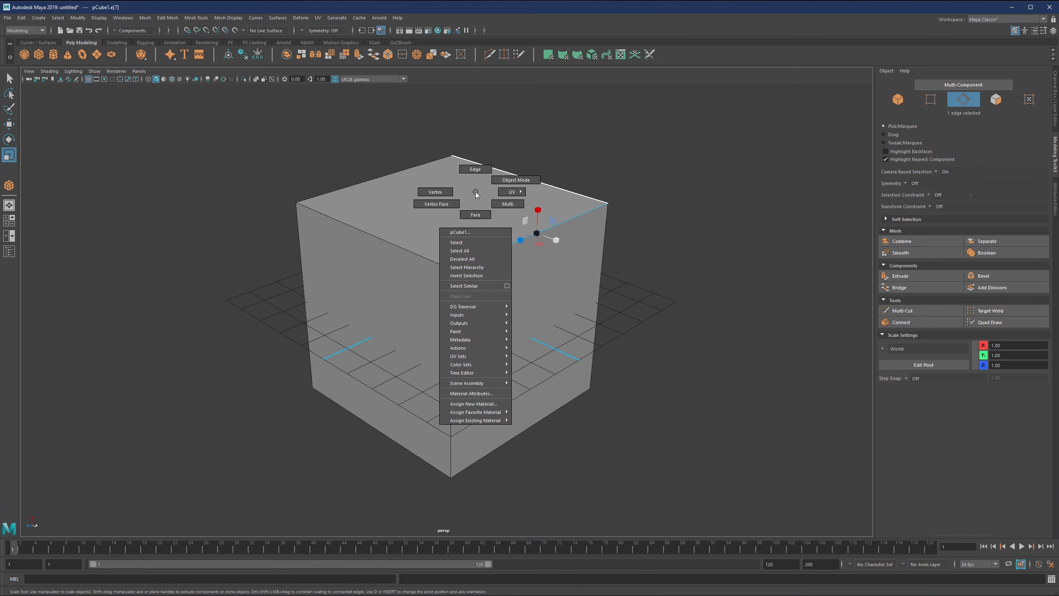
{"action": "left_click", "coordinate": [476, 215]}
{"action": "left_click", "coordinate": [518, 263]}
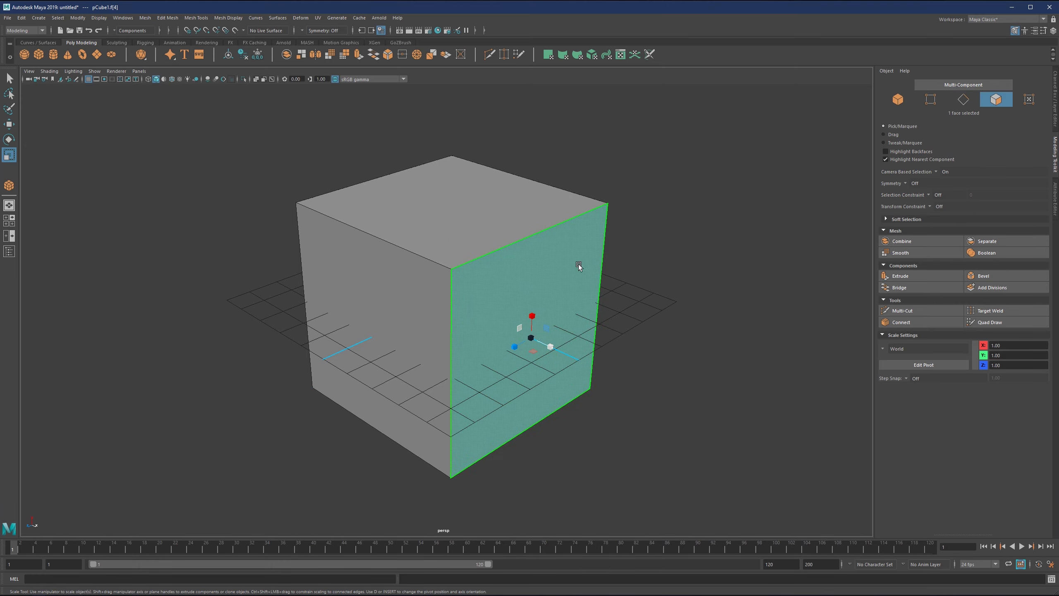
{"action": "right_click", "coordinate": [582, 236], "text": "shift"}
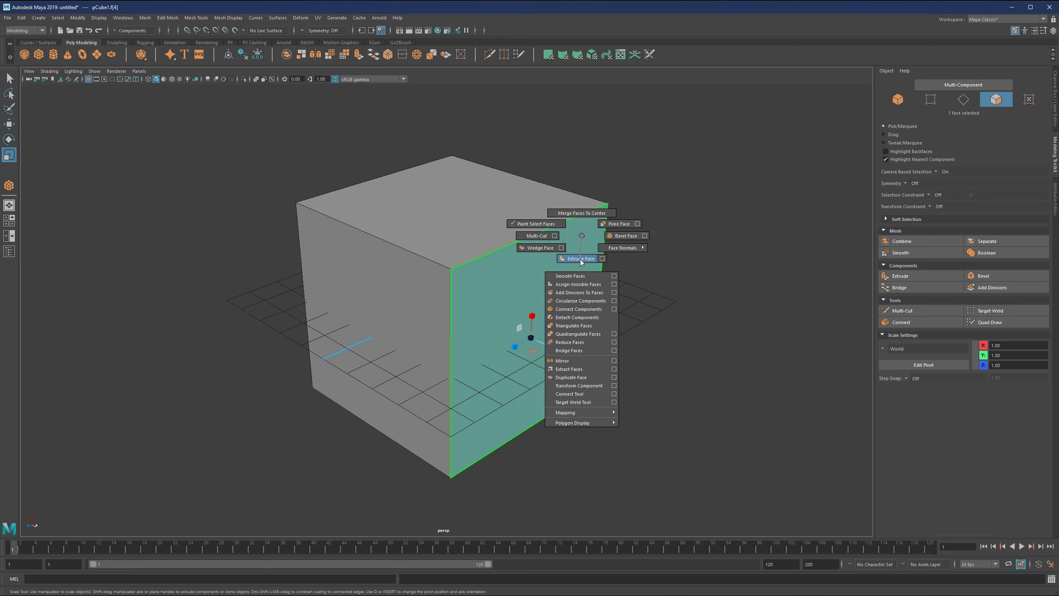
{"action": "right_click_drag", "start_coordinate": [582, 236], "coordinate": [581, 260], "text": "shift"}
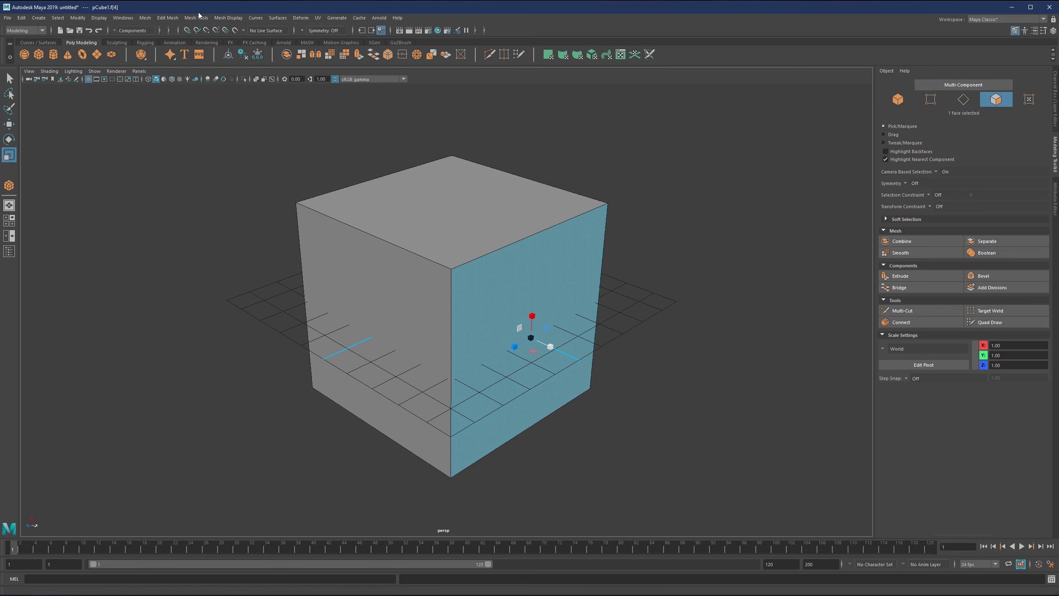
Look through the Edit Mesh and Mesh Tools commands, and clear the cube's face selection
{"action": "left_click", "coordinate": [169, 17]}
{"action": "left_click", "coordinate": [622, 137]}
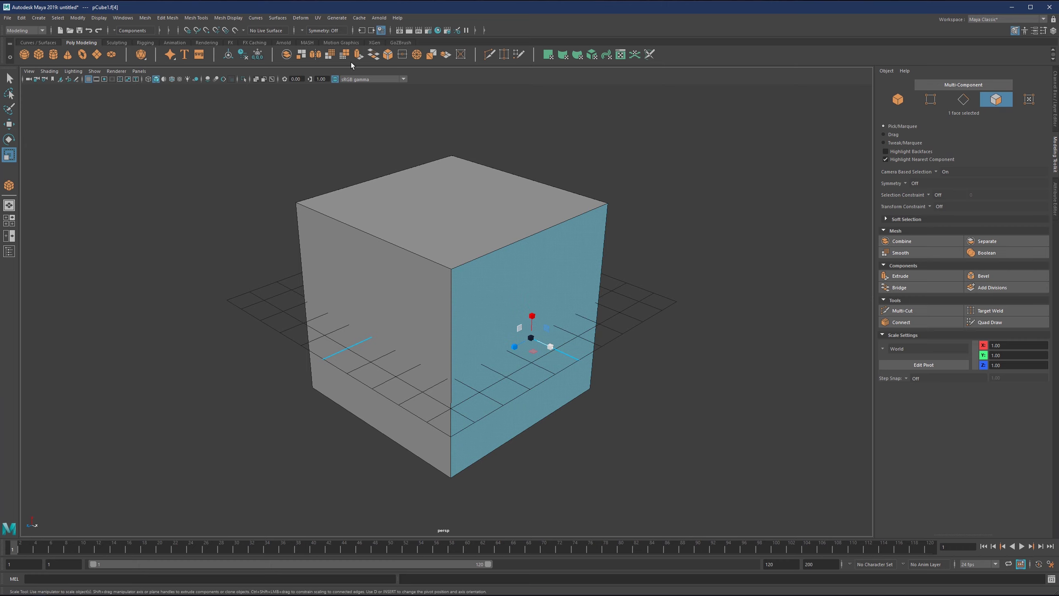
{"action": "left_click", "coordinate": [196, 18]}
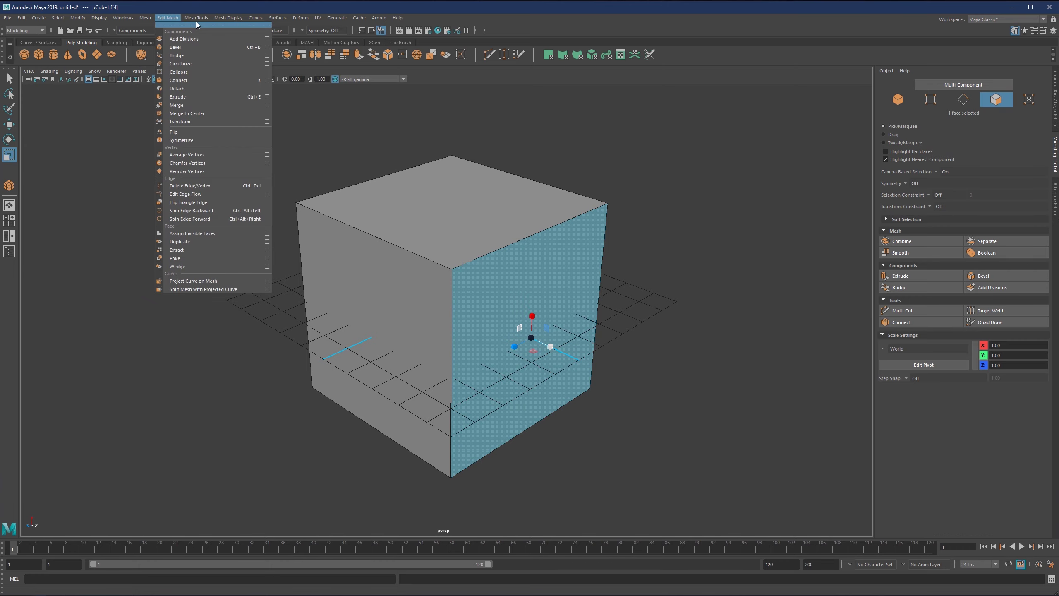
{"action": "left_click", "coordinate": [612, 249]}
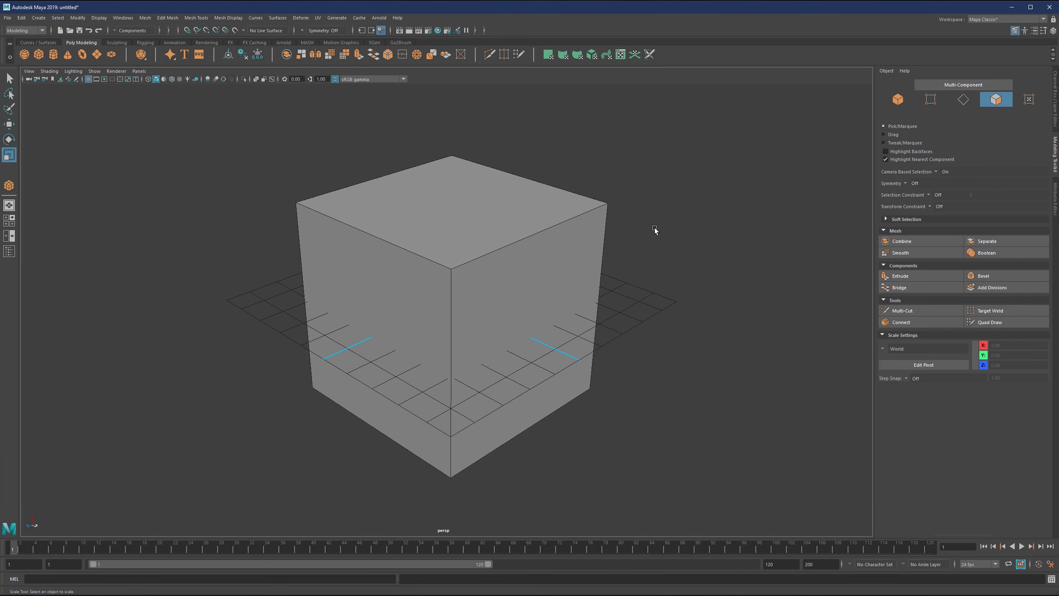
Review the Scale tool's marking menu over the cube, including axis orientation, Symmetry, Select and Smart Extrude options
{"action": "right_click", "coordinate": [516, 203]}
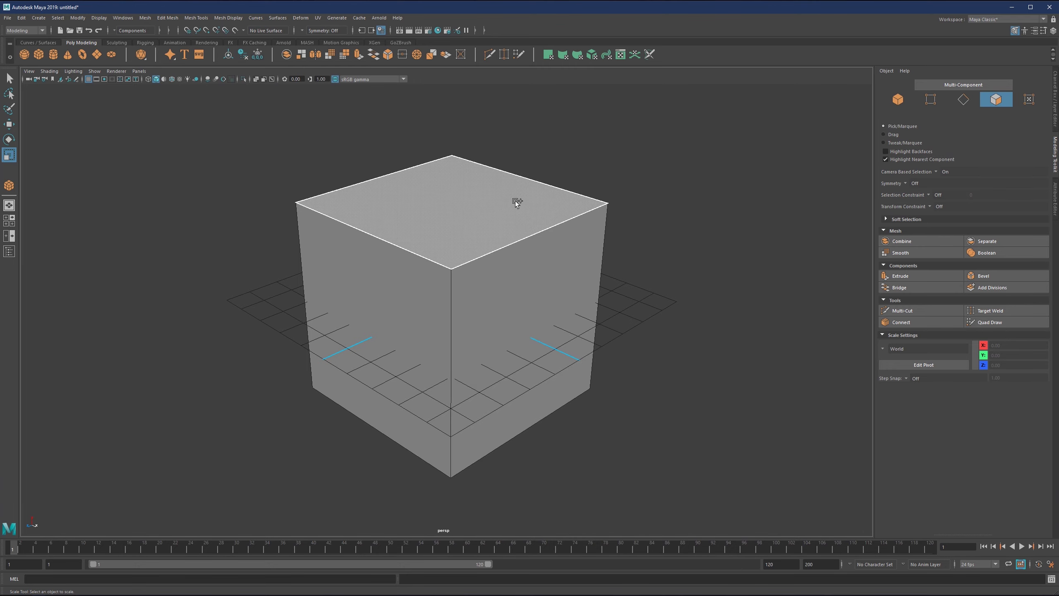
{"action": "right_click", "coordinate": [518, 204]}
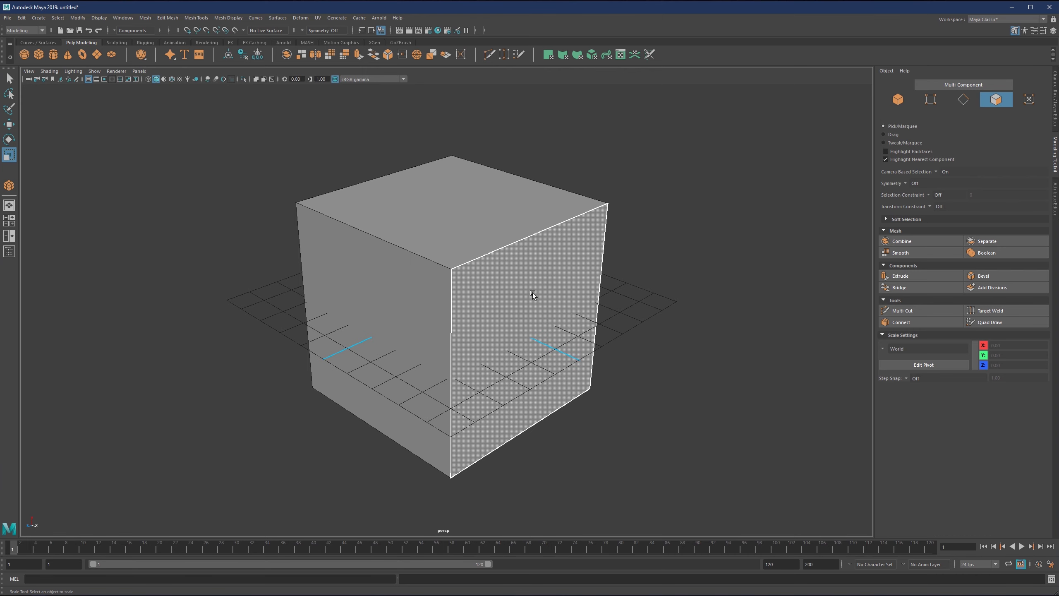
{"action": "left_click", "coordinate": [524, 266]}
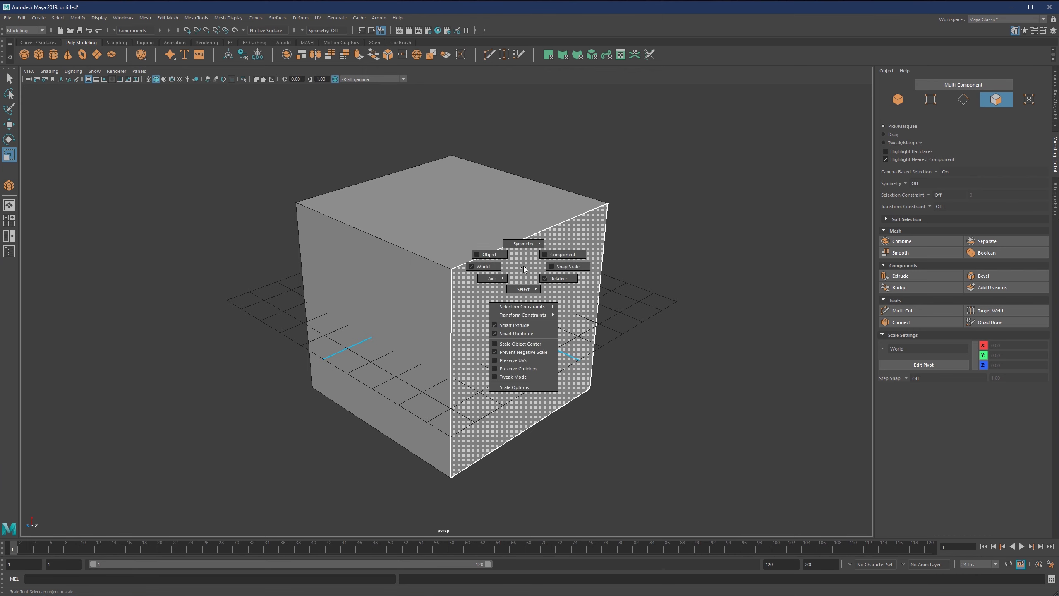
{"action": "left_click_drag", "start_coordinate": [523, 268], "coordinate": [520, 231]}
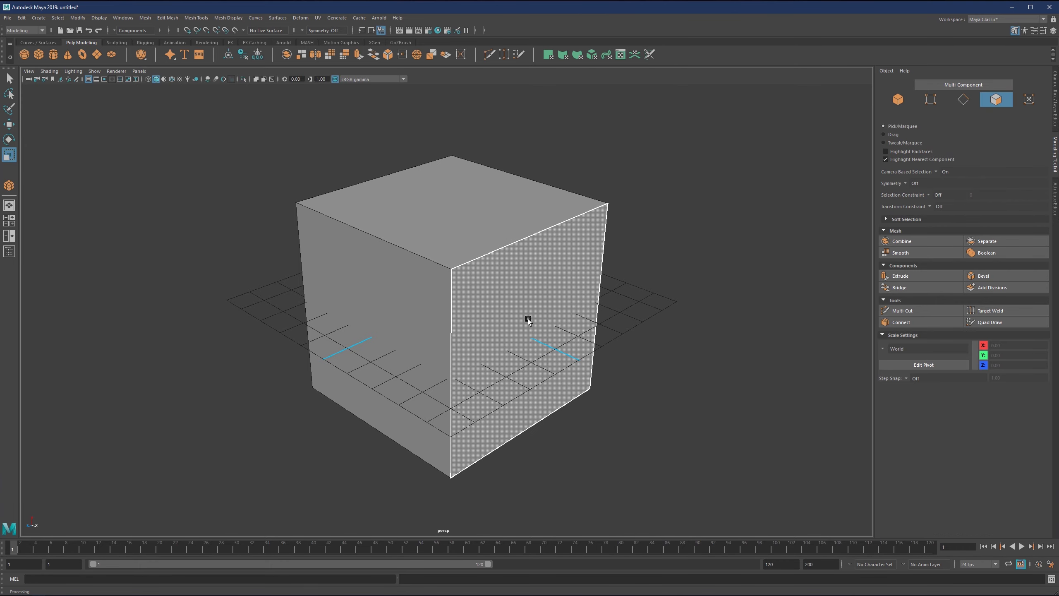
{"action": "left_click", "coordinate": [531, 294]}
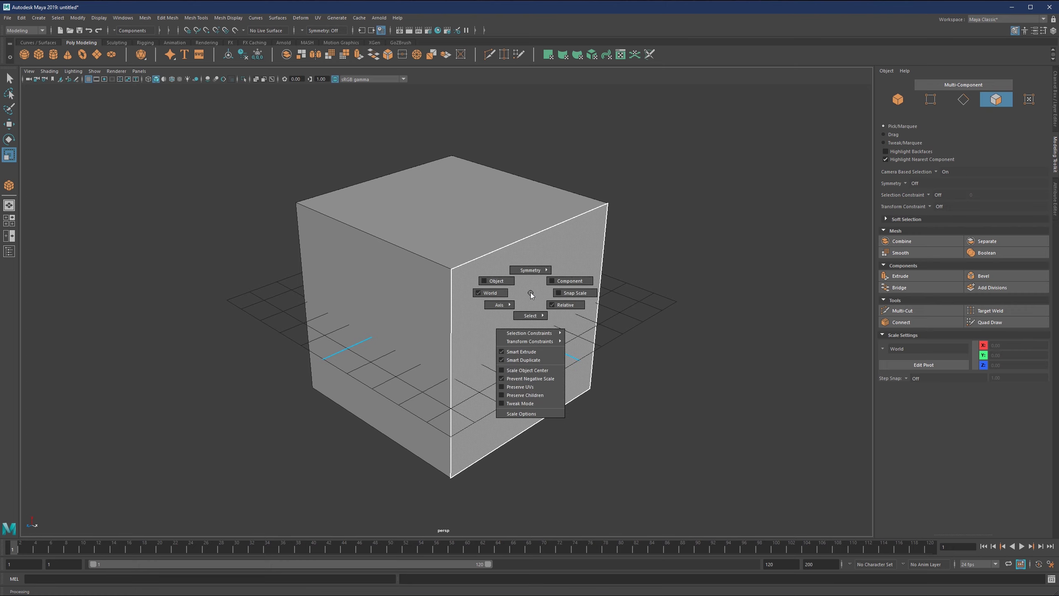
{"action": "left_click_drag", "start_coordinate": [531, 293], "coordinate": [530, 353]}
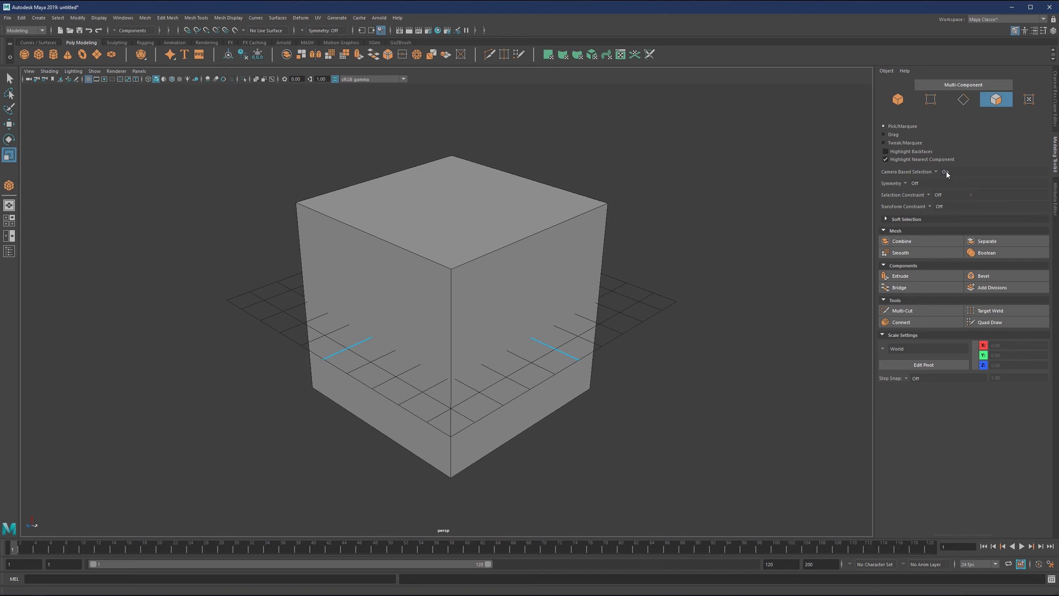
Review the face editing commands and the component selection modes in the cube's marking menus
{"action": "right_click", "coordinate": [664, 210]}
{"action": "left_click", "coordinate": [529, 244]}
{"action": "right_click", "coordinate": [530, 244], "text": "shift"}
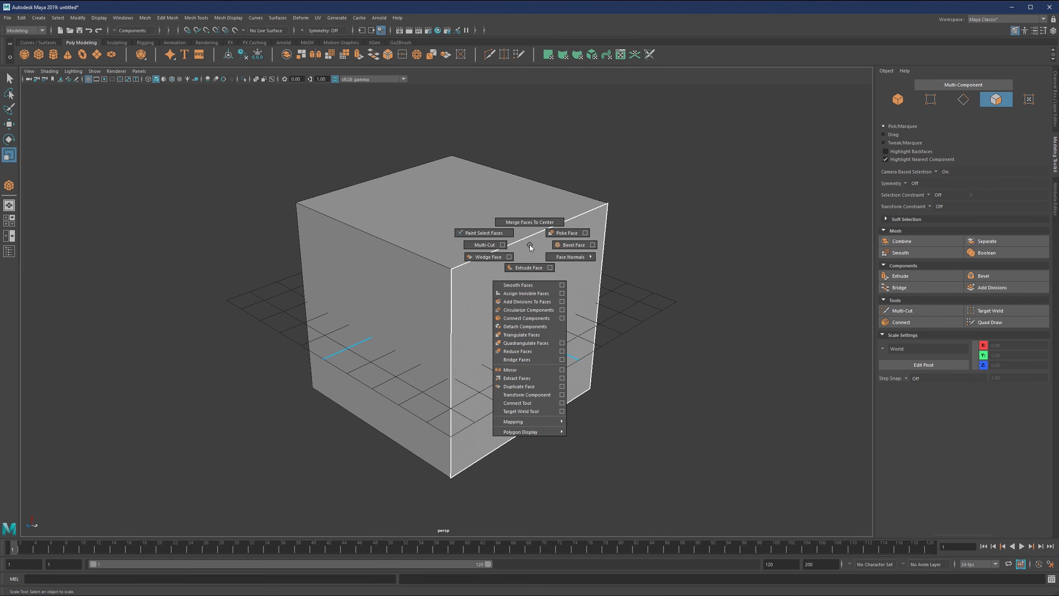
{"action": "left_click", "coordinate": [530, 247]}
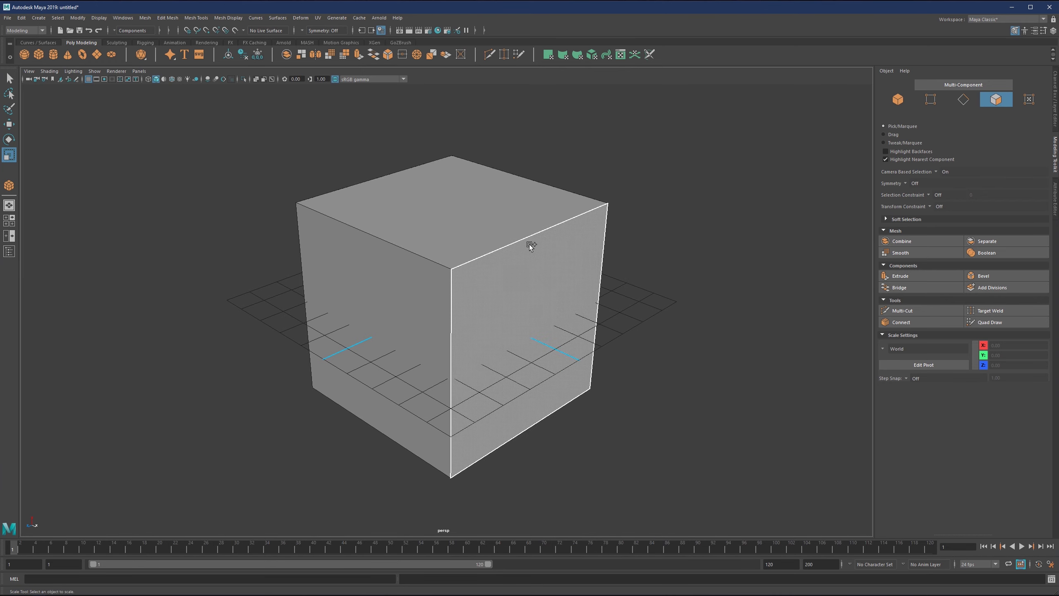
{"action": "left_click", "coordinate": [531, 247]}
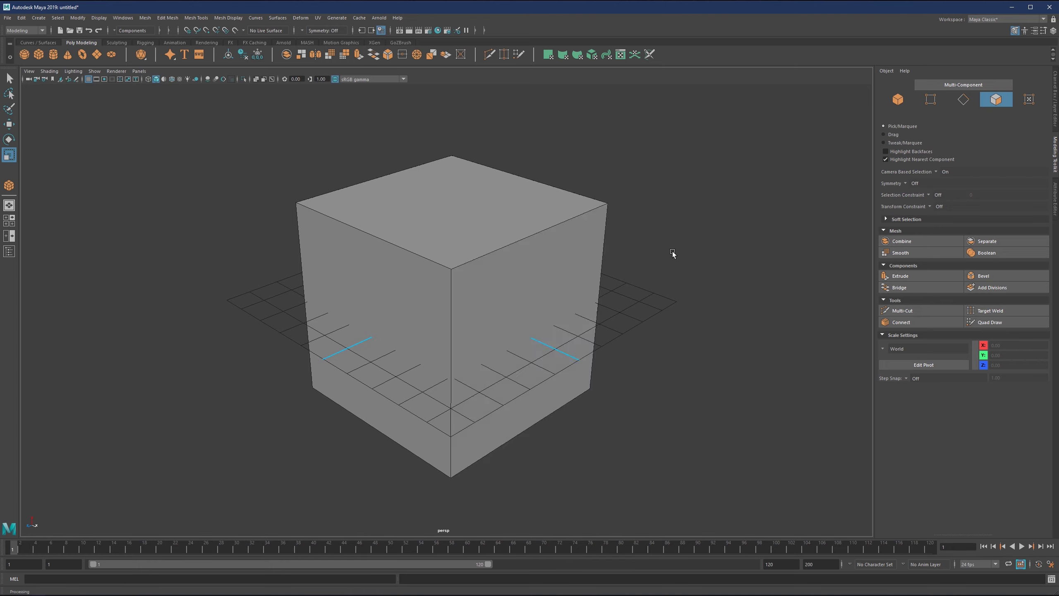
{"action": "right_click", "coordinate": [506, 281]}
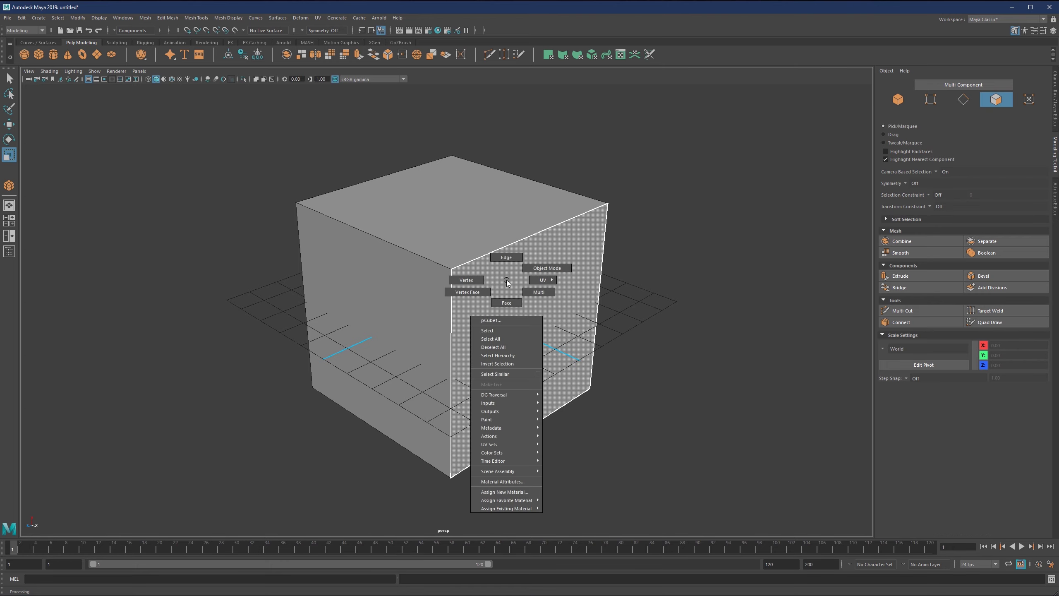
{"action": "right_click", "coordinate": [508, 279]}
Select the cube's front-right face, convert the selection with To Vertices, and deselect the vertices
{"action": "left_click", "coordinate": [512, 271]}
{"action": "right_click", "coordinate": [544, 269], "text": "shift"}
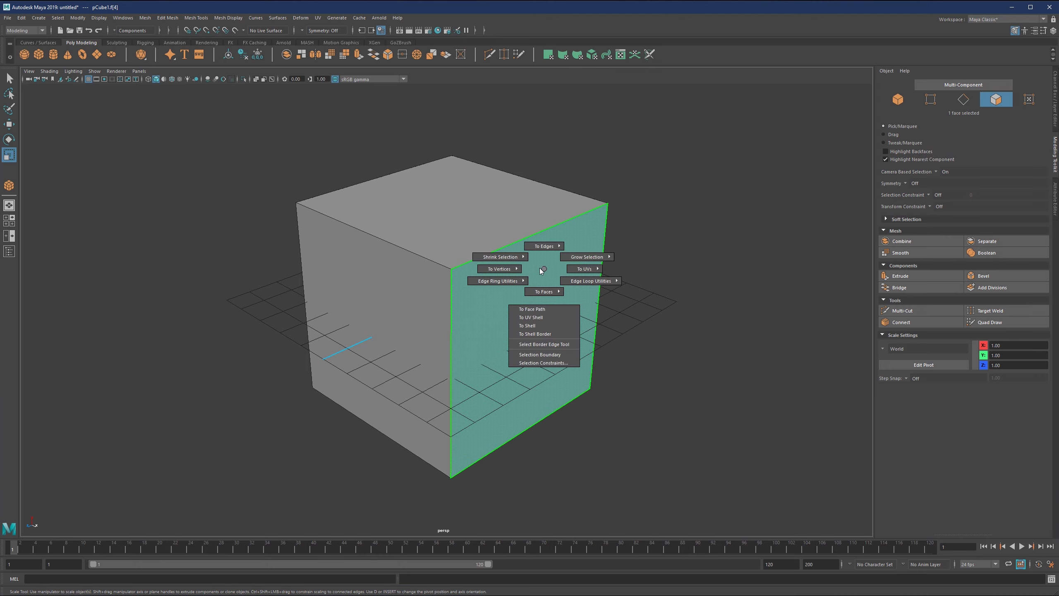
{"action": "mouse_move", "coordinate": [508, 271]}
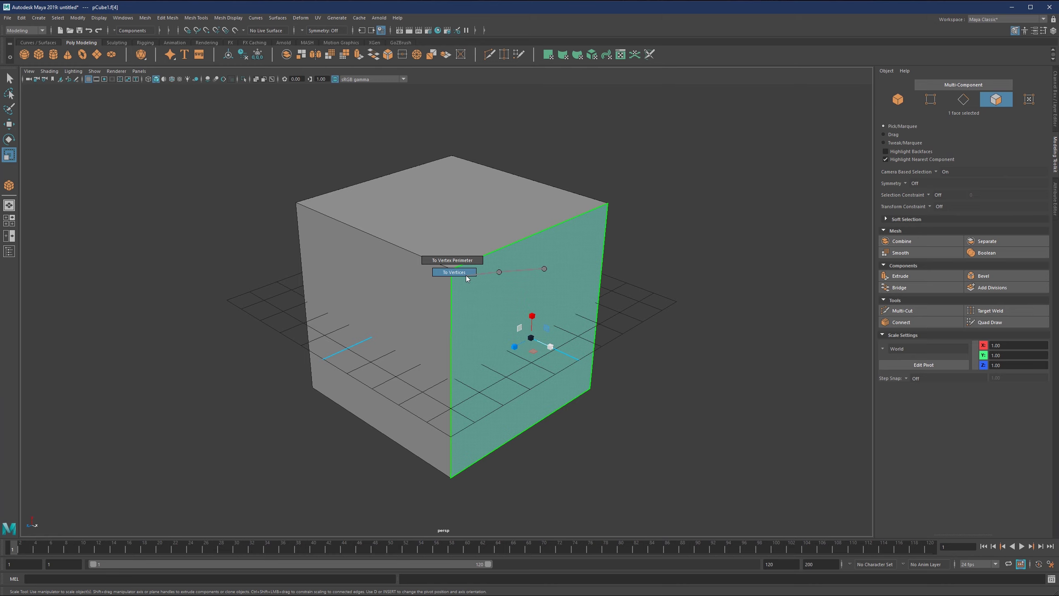
{"action": "mouse_move", "coordinate": [466, 275]}
{"action": "right_mouse_down"}
{"action": "mouse_move", "coordinate": [545, 266]}
{"action": "mouse_move", "coordinate": [473, 270]}
{"action": "right_mouse_up"}
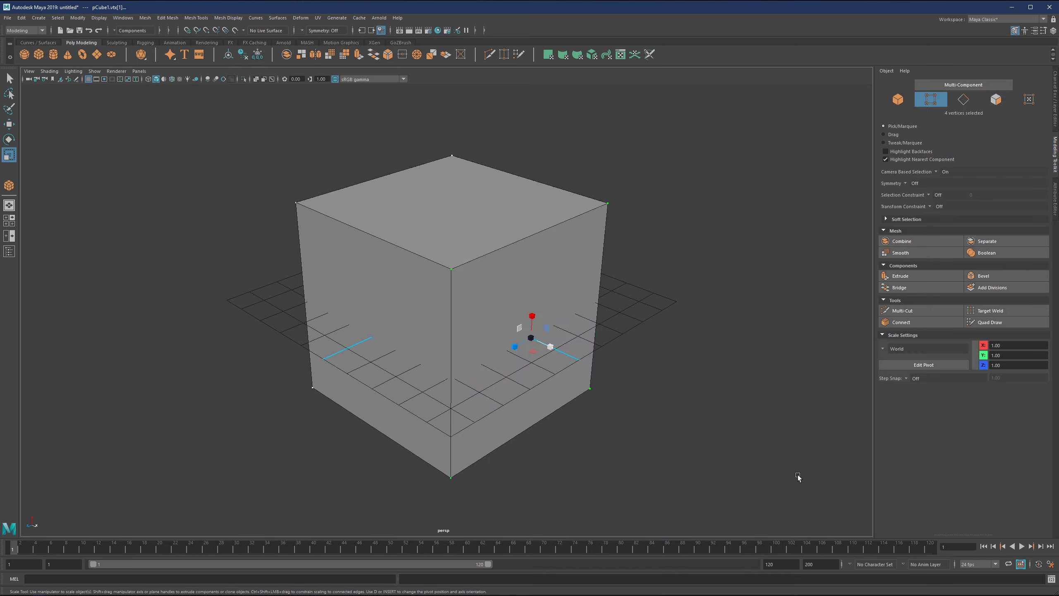
{"action": "left_click", "coordinate": [730, 237]}
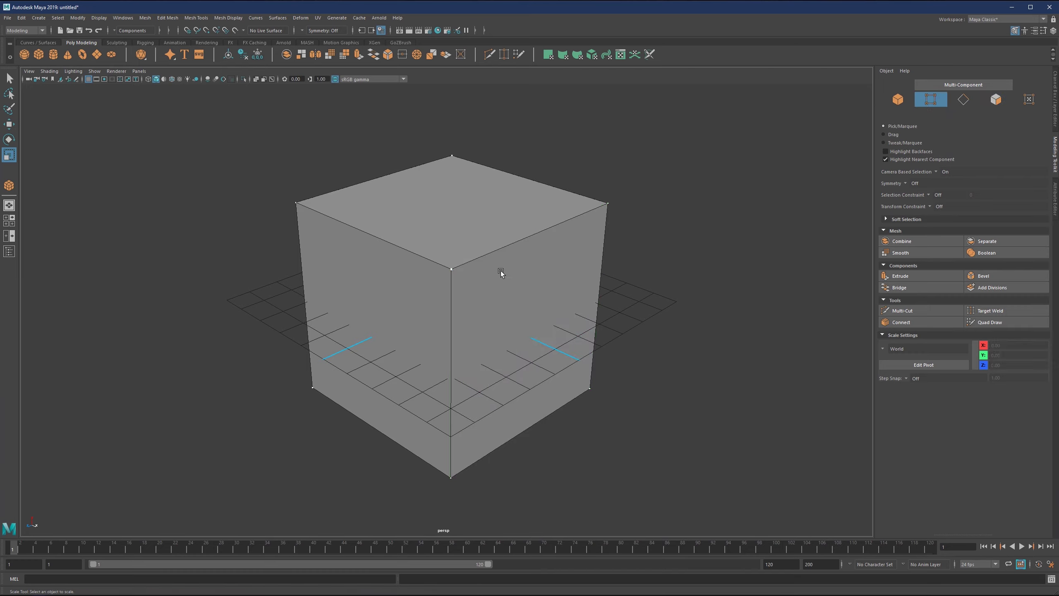
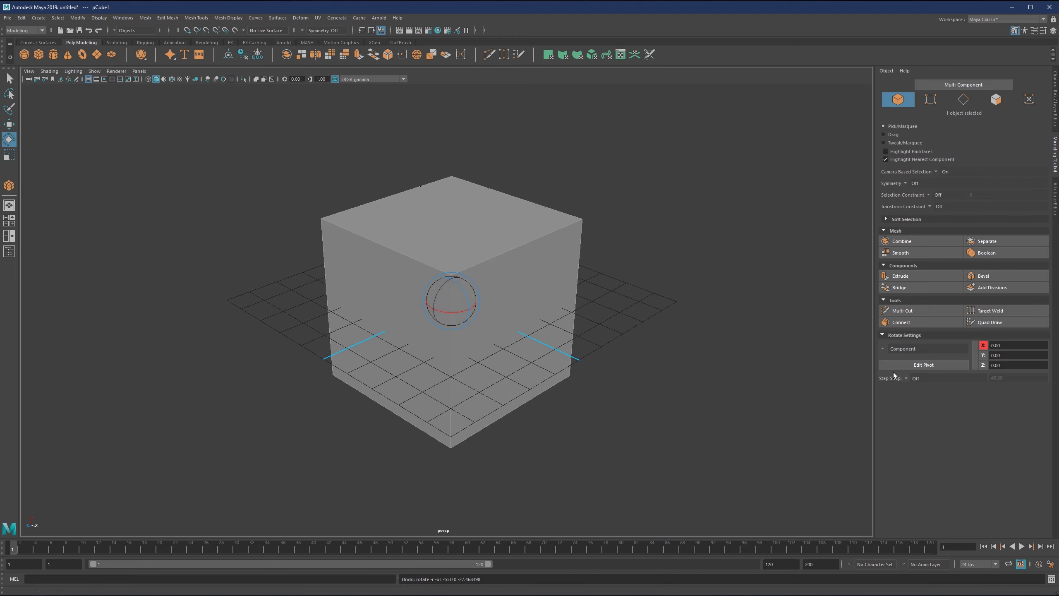
Set the Rotate tool's Step Snap to Relative, try rotating the cube in 45-degree steps and undo the rotations
{"action": "left_click", "coordinate": [910, 379]}
{"action": "left_click", "coordinate": [916, 392]}
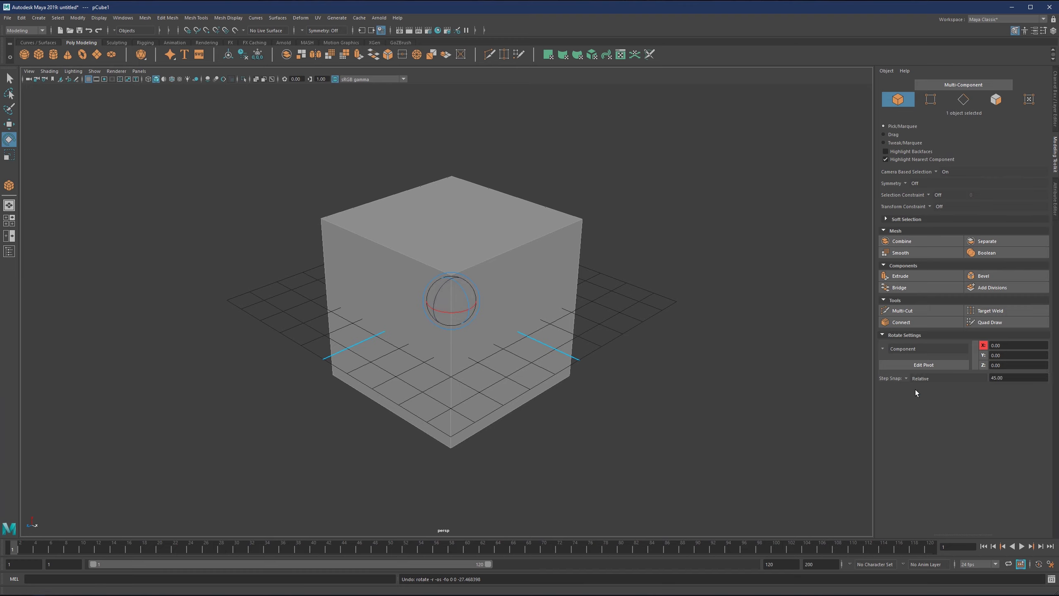
{"action": "left_click_drag", "start_coordinate": [467, 297], "coordinate": [430, 277]}
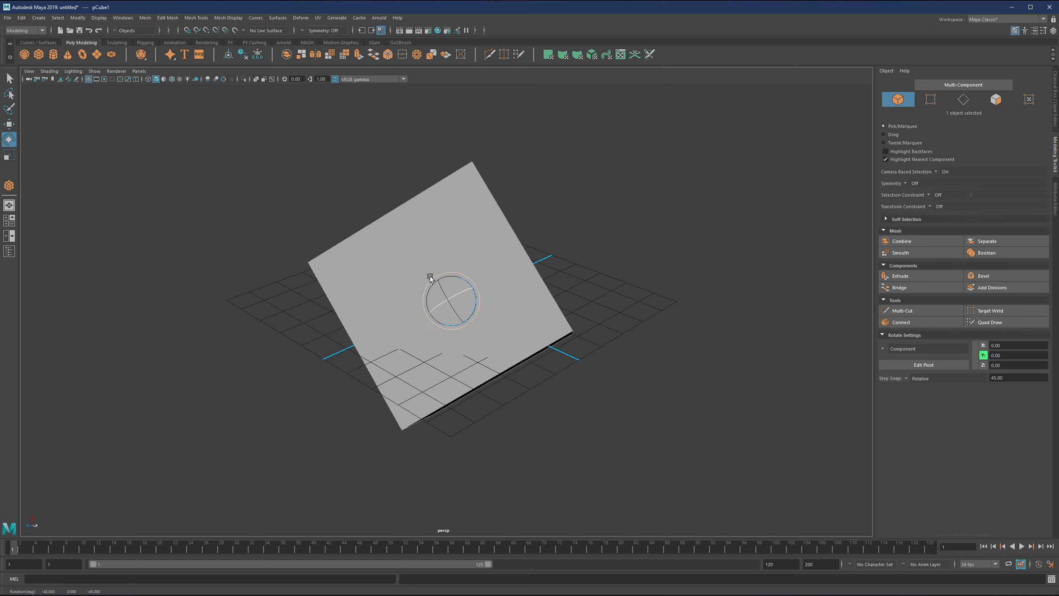
{"action": "key", "text": "ctrl+z"}
{"action": "key", "text": "ctrl+z"}
{"action": "key", "text": "ctrl+z"}
{"action": "key", "text": "ctrl+z"}
Set the rotation snap step to 15 degrees, try snapped rotations on the cube and undo them
{"action": "double_click", "coordinate": [1010, 378]}
{"action": "type", "text": "15"}
{"action": "key", "text": "Return"}
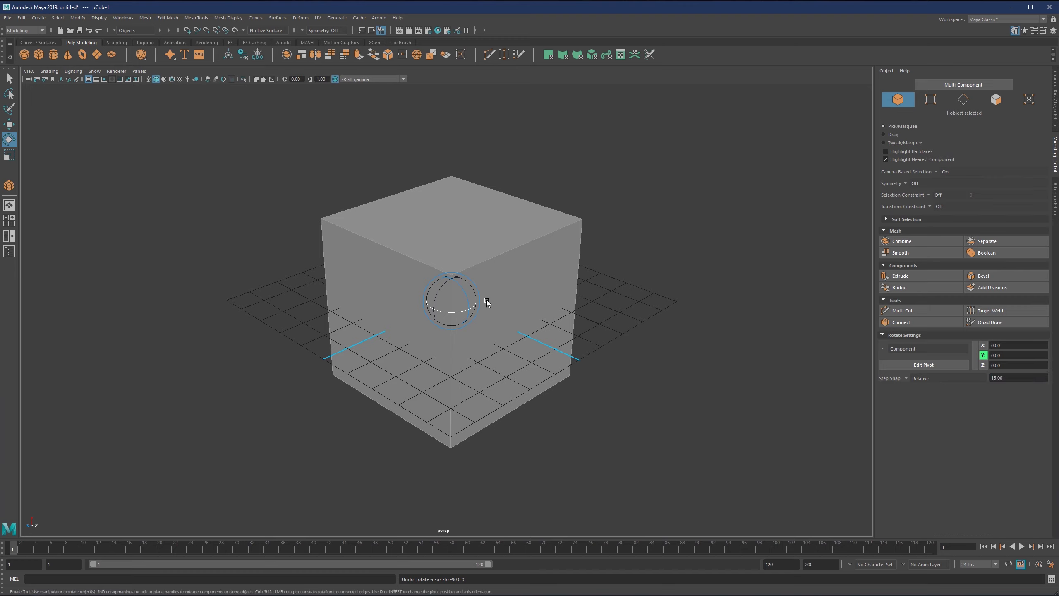
{"action": "mouse_move", "coordinate": [476, 302]}
{"action": "left_mouse_down"}
{"action": "mouse_move", "coordinate": [466, 303]}
{"action": "mouse_move", "coordinate": [475, 381]}
{"action": "mouse_move", "coordinate": [469, 291]}
{"action": "left_mouse_up"}
{"action": "key", "text": "ctrl+z"}
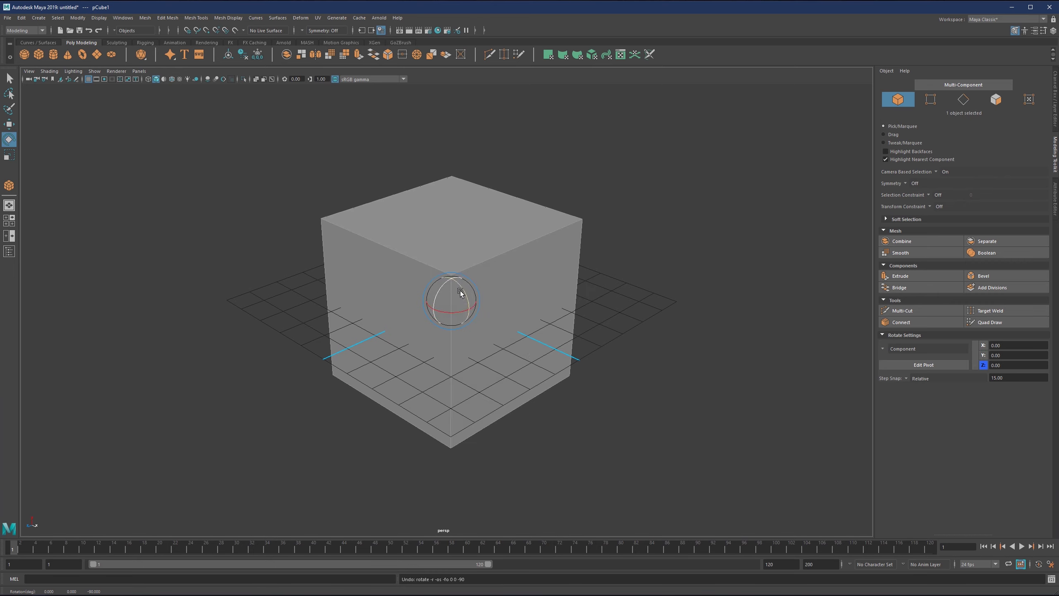
{"action": "mouse_move", "coordinate": [460, 291]}
{"action": "left_mouse_down"}
{"action": "mouse_move", "coordinate": [468, 316]}
{"action": "mouse_move", "coordinate": [434, 211]}
{"action": "mouse_move", "coordinate": [483, 368]}
{"action": "mouse_move", "coordinate": [442, 217]}
{"action": "mouse_move", "coordinate": [459, 292]}
{"action": "left_mouse_up"}
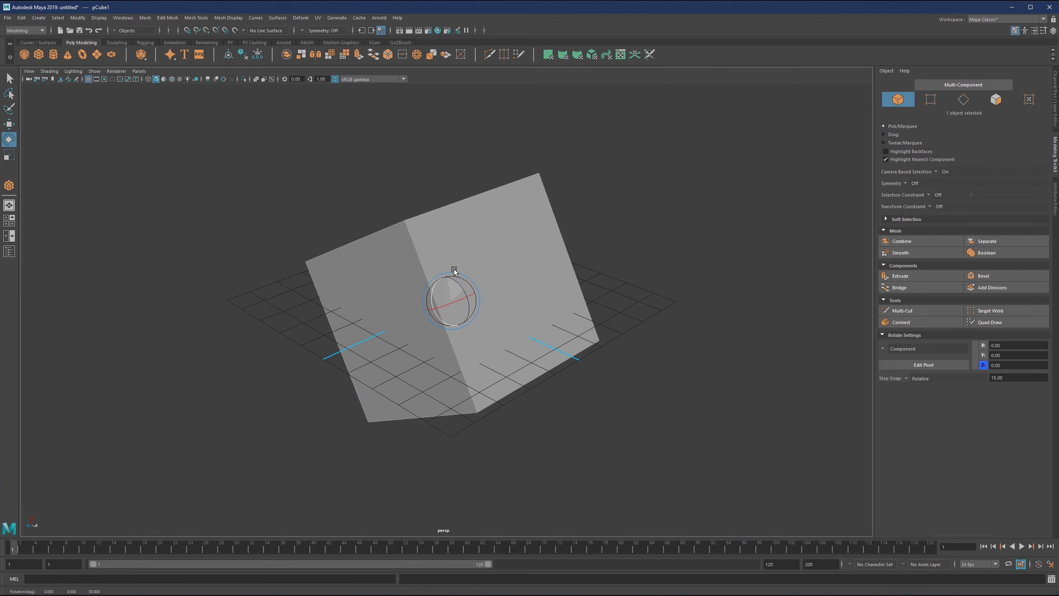
{"action": "key", "text": "ctrl+z"}
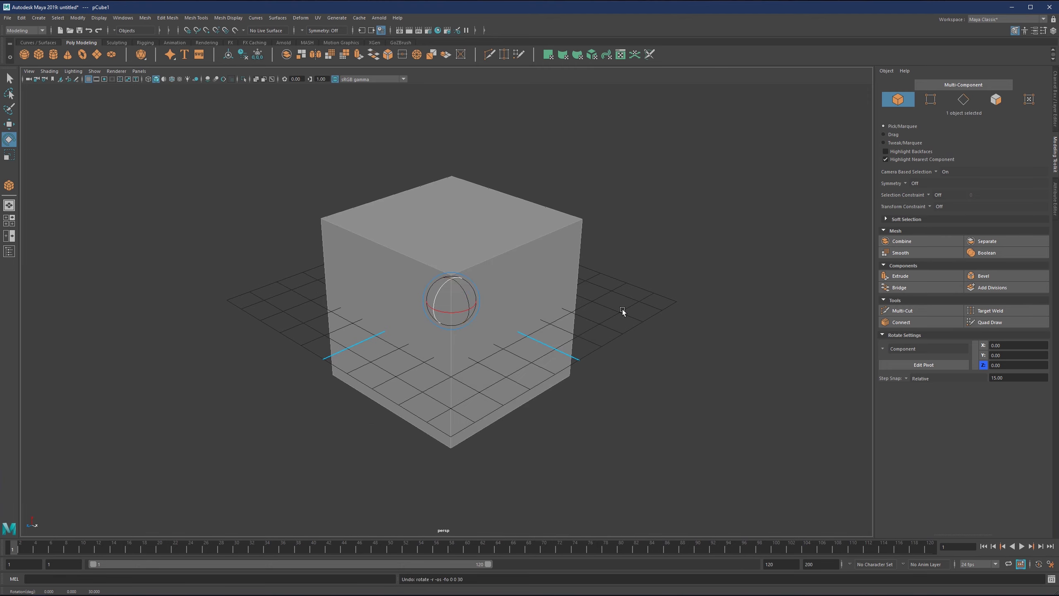
Set Step Snap to Off, rotate the cube freely about its Z axis and undo the rotation
{"action": "left_click", "coordinate": [908, 378]}
{"action": "left_click", "coordinate": [914, 383]}
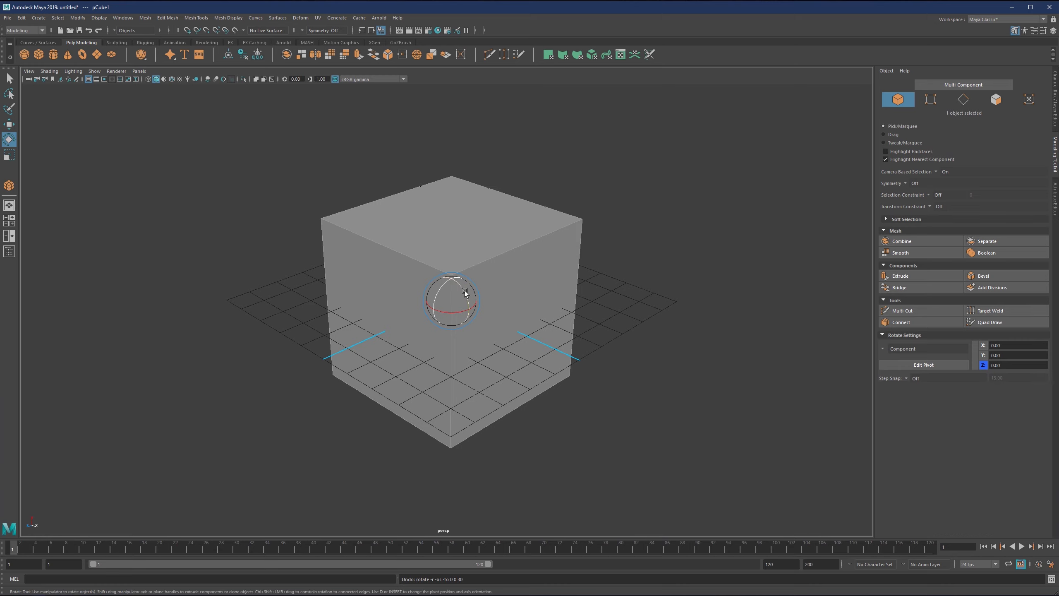
{"action": "mouse_move", "coordinate": [465, 291]}
{"action": "left_mouse_down"}
{"action": "mouse_move", "coordinate": [475, 317]}
{"action": "mouse_move", "coordinate": [466, 309]}
{"action": "left_mouse_up"}
{"action": "key", "text": "ctrl+z"}
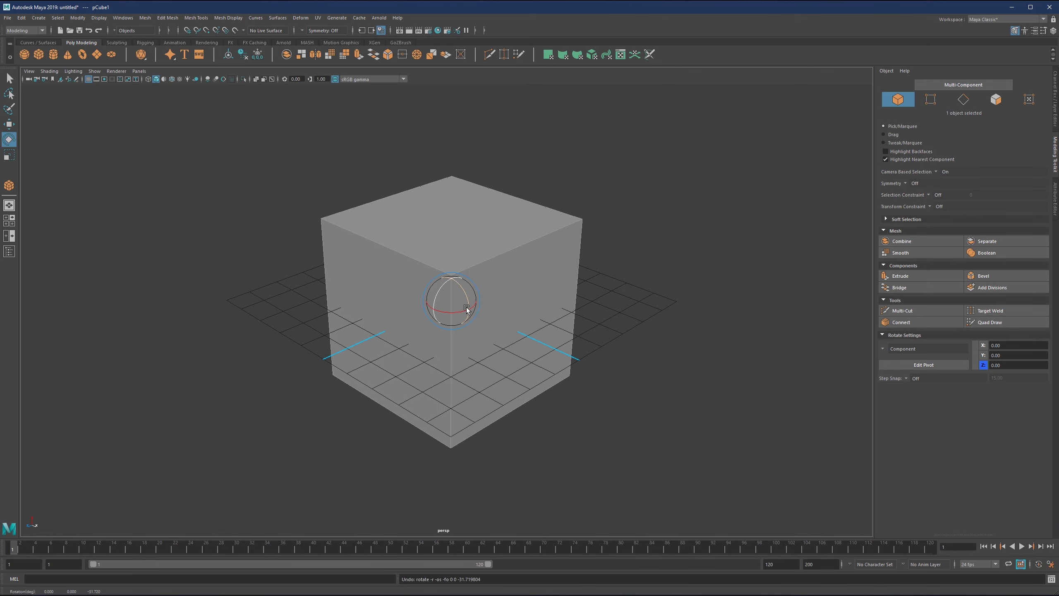
Rotate the cube about Z in 15-degree steps with temporary step snapping, and undo the last 15-degree rotation
{"action": "key", "text": "j"}
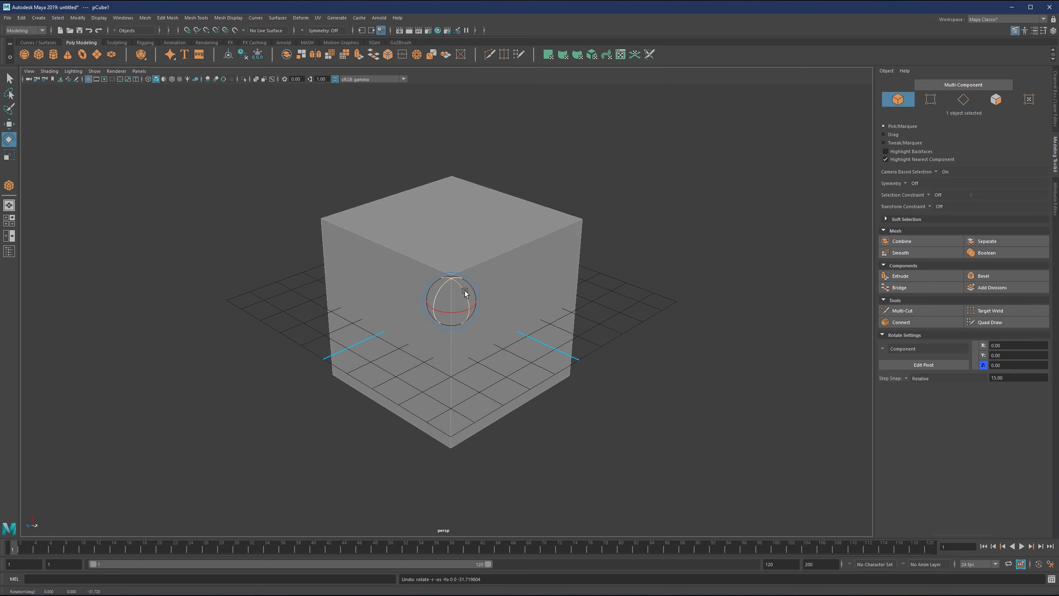
{"action": "left_click_drag", "start_coordinate": [465, 291], "coordinate": [469, 333]}
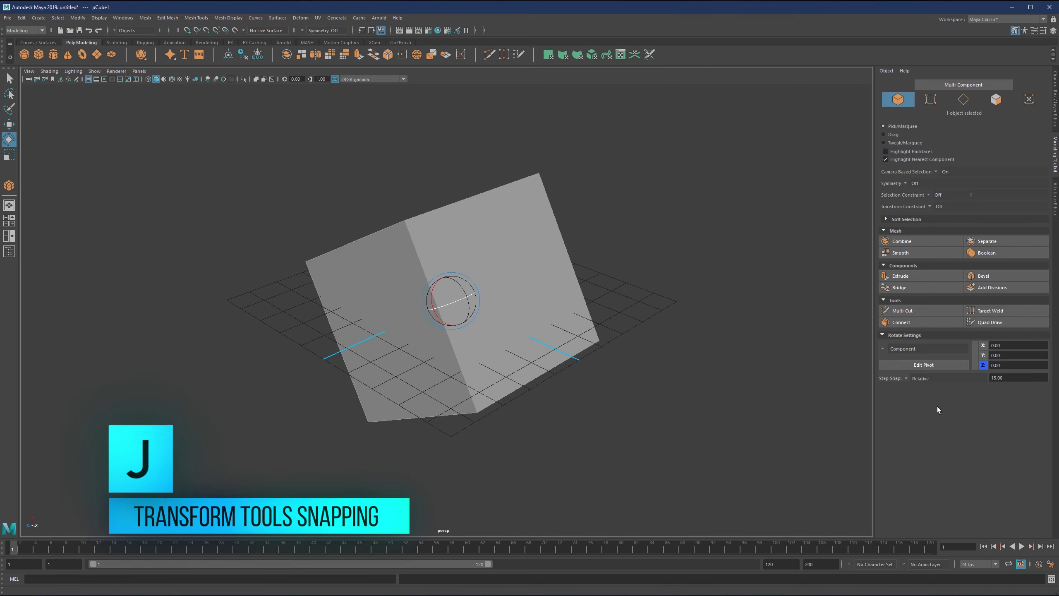
{"action": "key", "text": "j"}
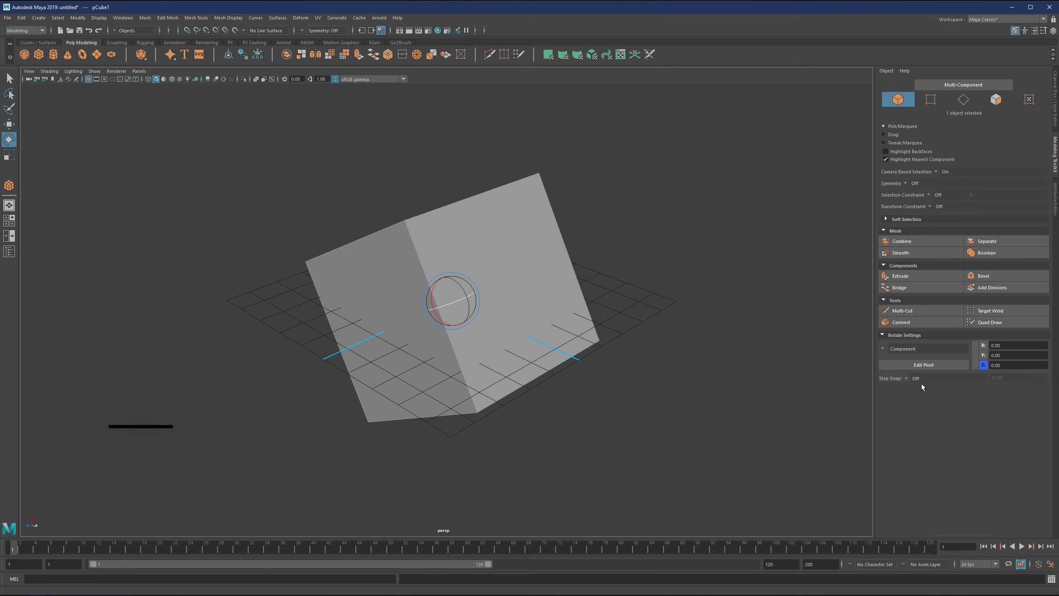
{"action": "mouse_move", "coordinate": [463, 295]}
{"action": "left_mouse_down"}
{"action": "mouse_move", "coordinate": [470, 317]}
{"action": "mouse_move", "coordinate": [469, 298]}
{"action": "left_mouse_up"}
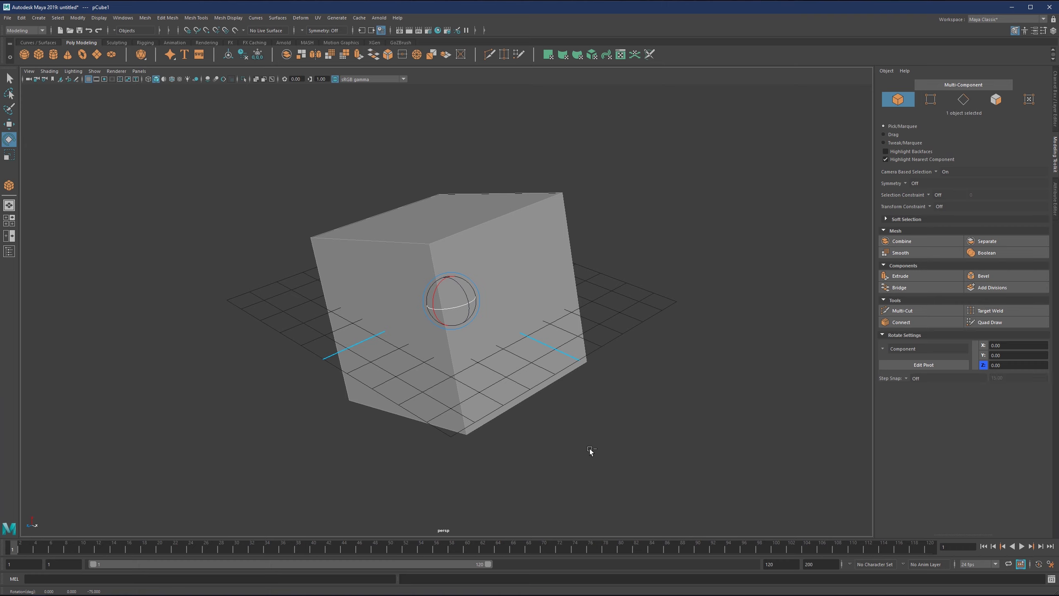
{"action": "key", "text": "ctrl+z"}
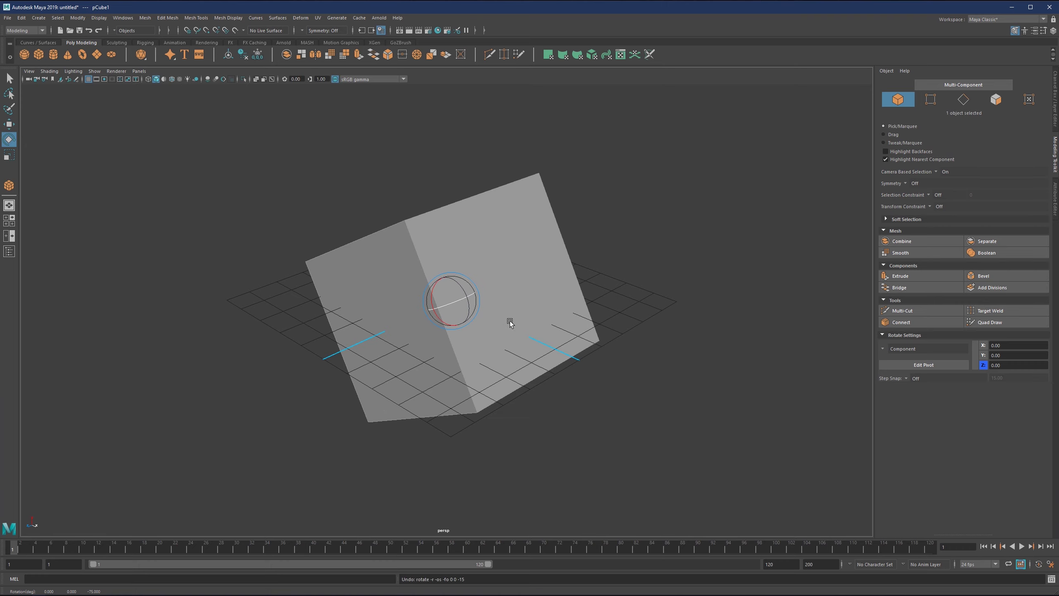
Set Step Snap to Relative and rotate the cube about Z while temporarily overriding the snapping
{"action": "left_click", "coordinate": [909, 379]}
{"action": "left_click", "coordinate": [930, 391]}
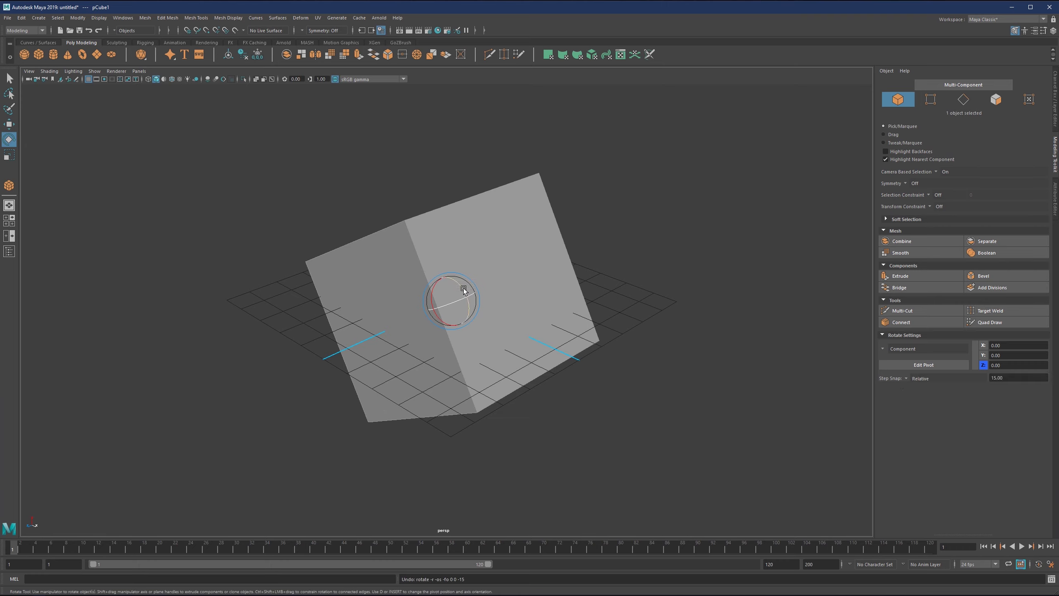
{"action": "left_click_drag", "start_coordinate": [464, 289], "coordinate": [487, 289]}
{"action": "key", "text": "j"}
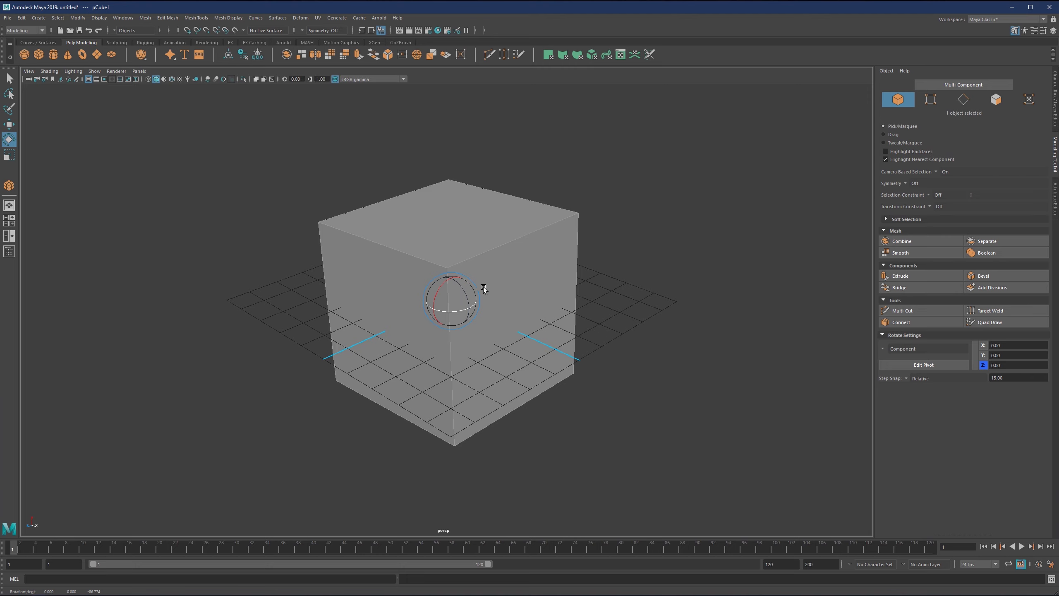
Replace the rotated cube with a new polygon cube and scale it up uniformly
{"action": "key", "text": "Delete"}
{"action": "right_click_drag", "start_coordinate": [474, 246], "coordinate": [479, 267], "text": "shift"}
{"action": "key", "text": "r"}
{"action": "left_click_drag", "start_coordinate": [450, 299], "coordinate": [530, 289]}
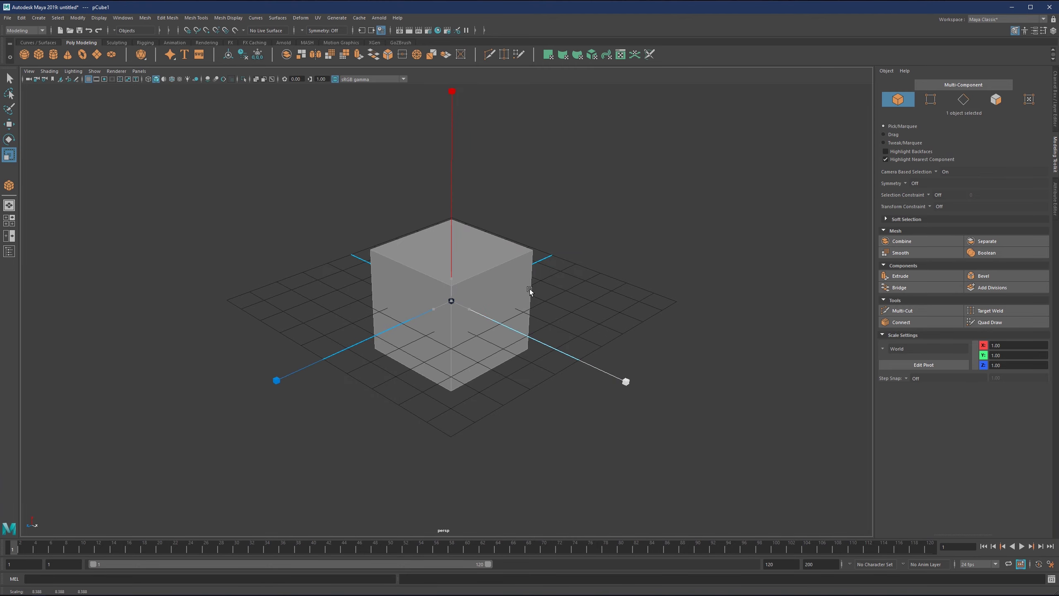
Set the Scale tool's Step Snap to Relative and try scaling the cube uniformly in snapped steps
{"action": "left_click", "coordinate": [905, 377]}
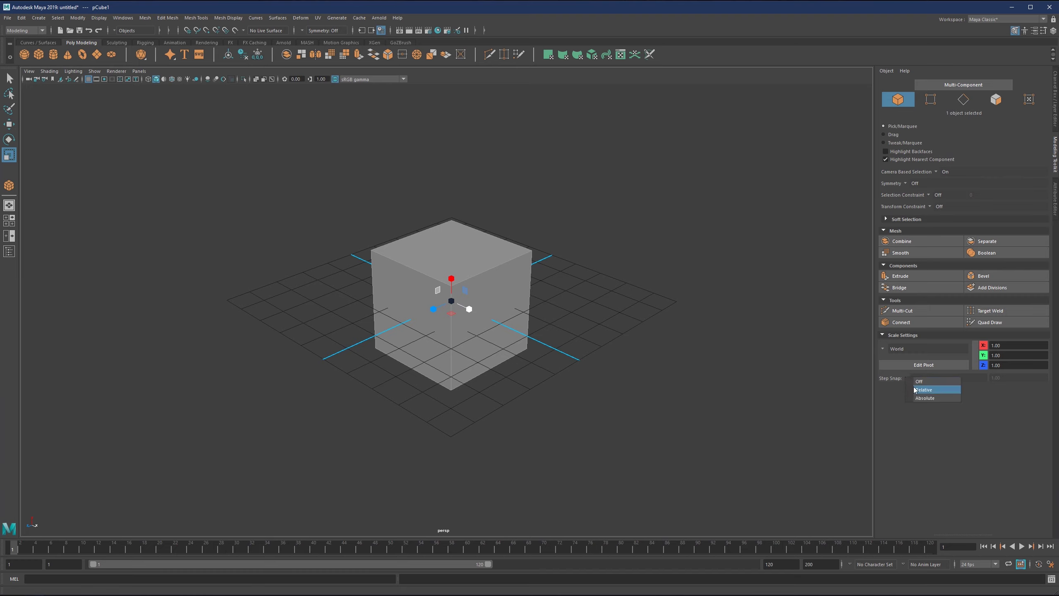
{"action": "left_click", "coordinate": [923, 388]}
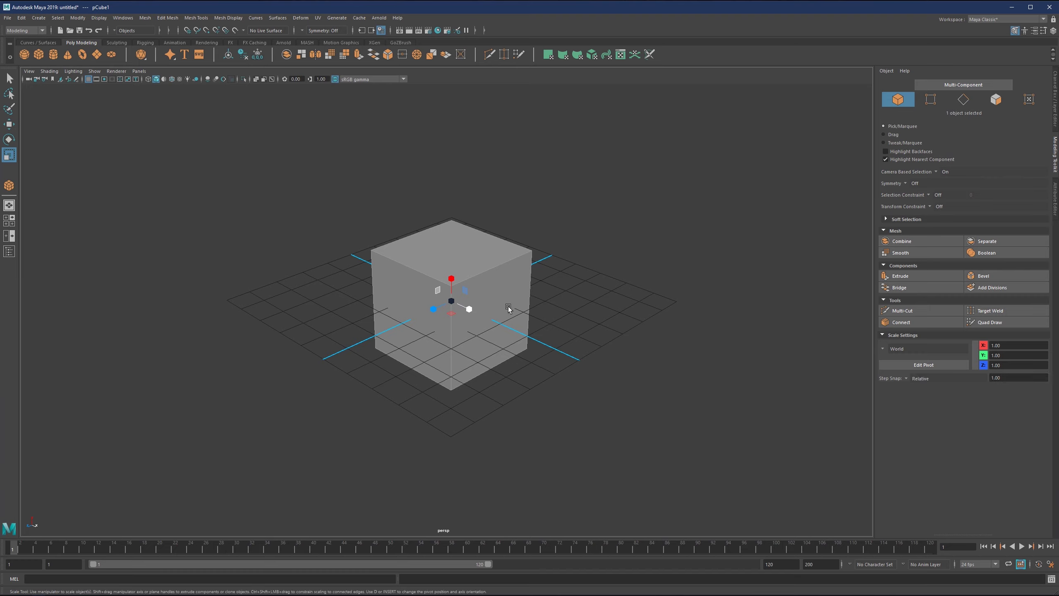
{"action": "left_click_drag", "start_coordinate": [452, 303], "coordinate": [491, 292]}
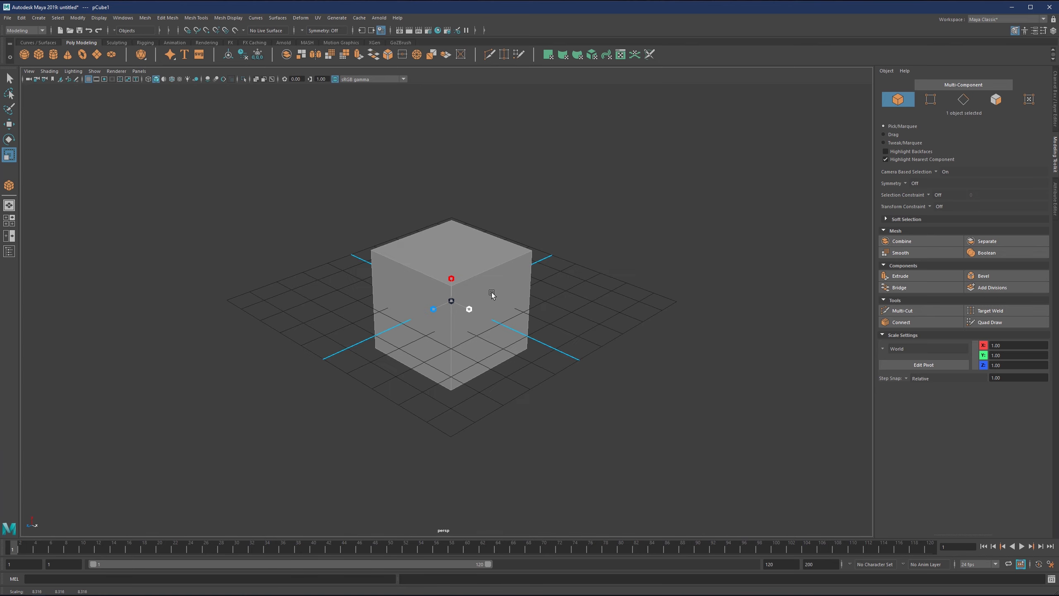
{"action": "left_click_drag", "start_coordinate": [252, 326], "coordinate": [468, 301]}
Set the Scale tool's Step Snap back to Off
{"action": "left_click", "coordinate": [1022, 377]}
{"action": "key", "text": "Return"}
{"action": "left_click", "coordinate": [908, 382]}
{"action": "left_click", "coordinate": [915, 377]}
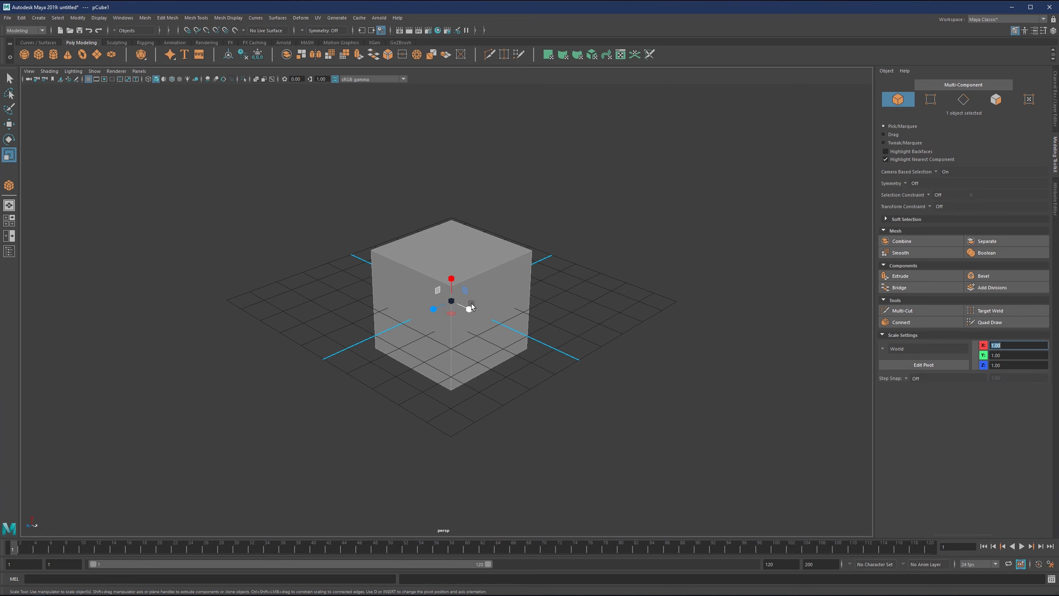
Enlarge the cube uniformly without snapping and select its front-right face in face mode
{"action": "mouse_move", "coordinate": [452, 288]}
{"action": "left_mouse_down"}
{"action": "mouse_move", "coordinate": [463, 301]}
{"action": "mouse_move", "coordinate": [452, 302]}
{"action": "mouse_move", "coordinate": [470, 296]}
{"action": "left_mouse_up"}
{"action": "key", "text": "F11"}
{"action": "left_click", "coordinate": [542, 287]}
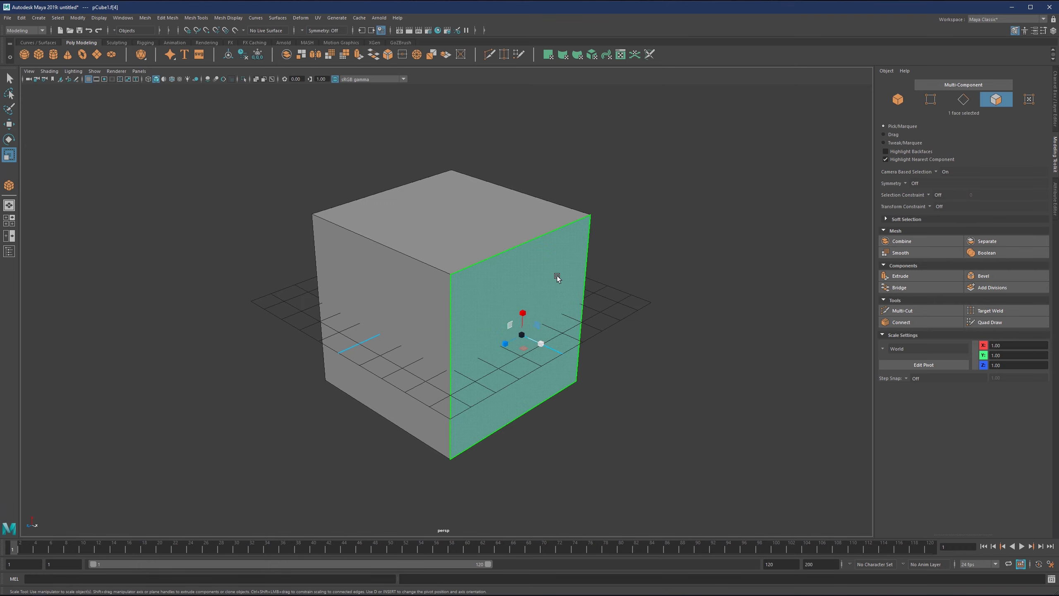
Undo the face selection and delete the whole cube in object mode
{"action": "key", "text": "ctrl+z"}
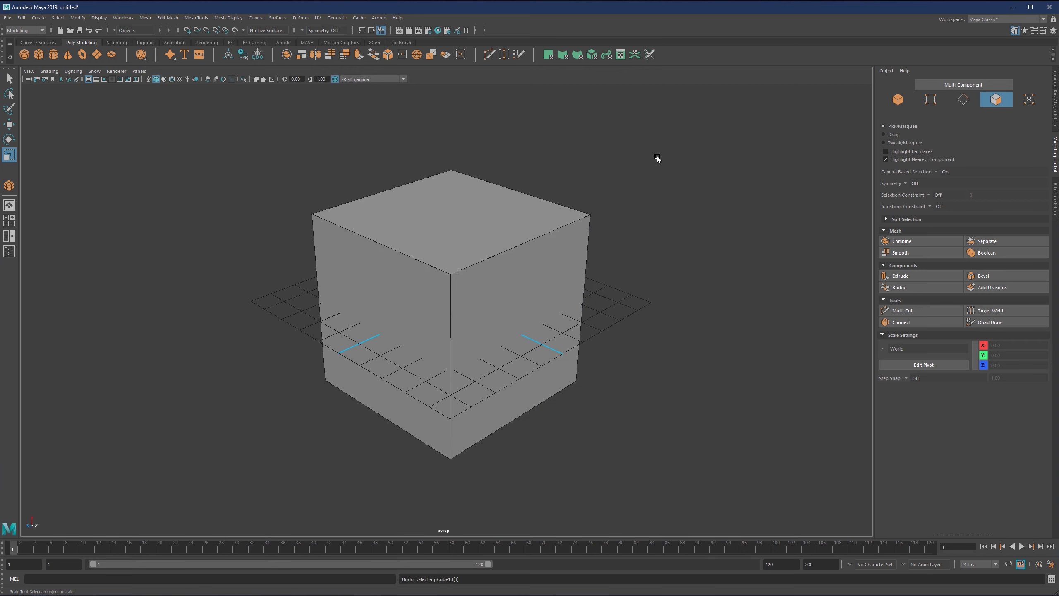
{"action": "left_click", "coordinate": [548, 204]}
{"action": "key", "text": "F8"}
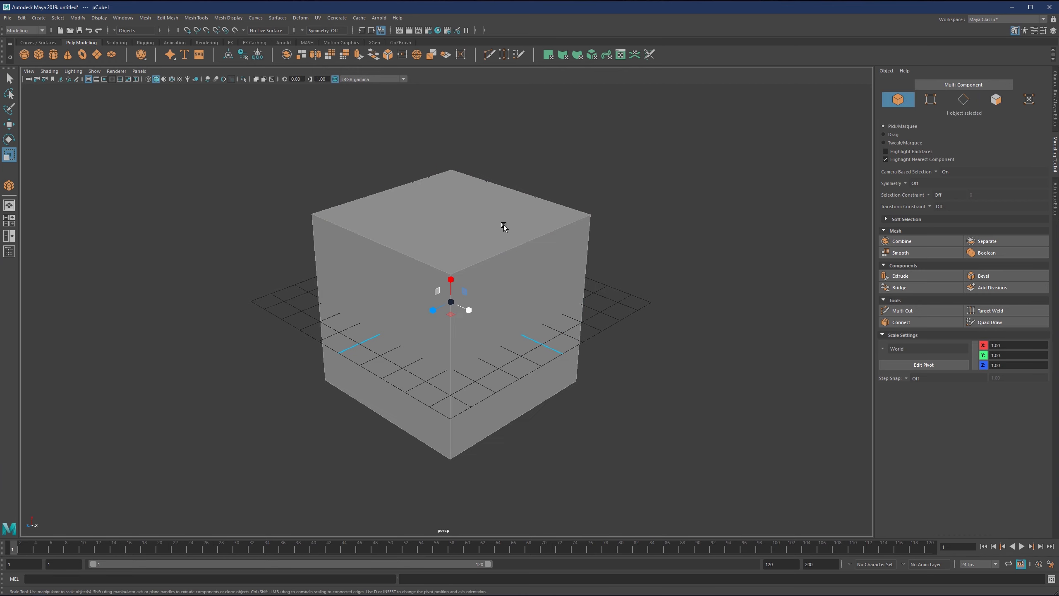
{"action": "key", "text": "Delete"}
Create a polygon cube at the origin and scale it up uniformly until it covers most of the grid
{"action": "right_click", "coordinate": [576, 171]}
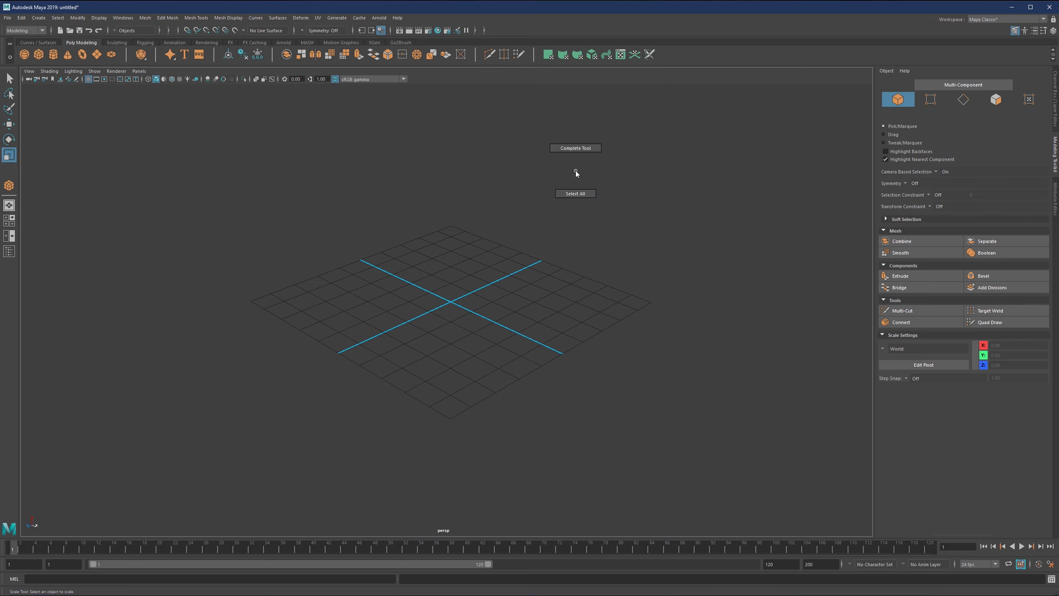
{"action": "right_click", "coordinate": [581, 167], "text": "shift"}
{"action": "left_click", "coordinate": [536, 166]}
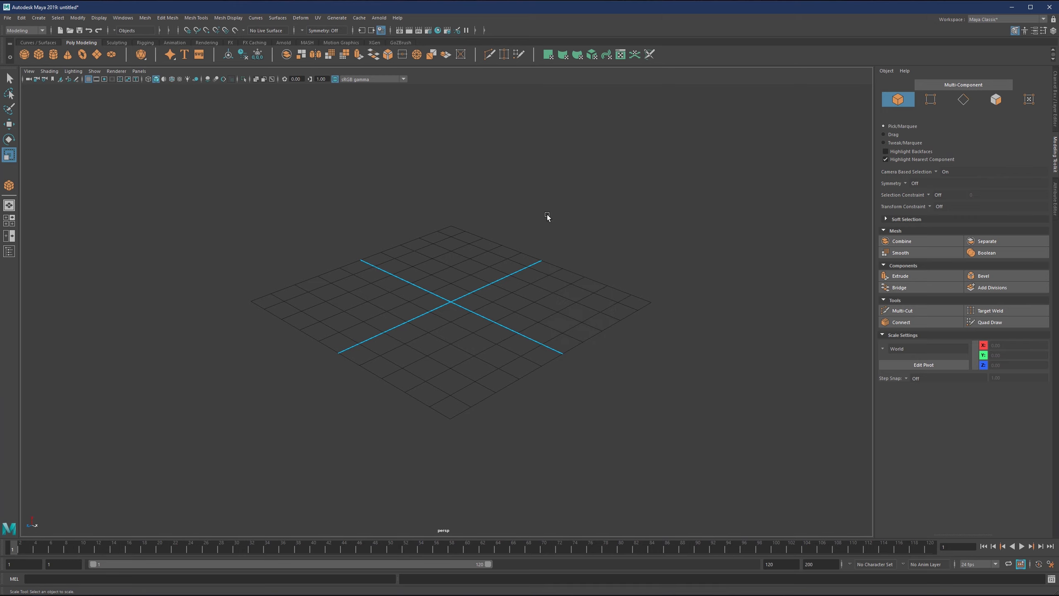
{"action": "right_click", "coordinate": [593, 165], "text": "shift"}
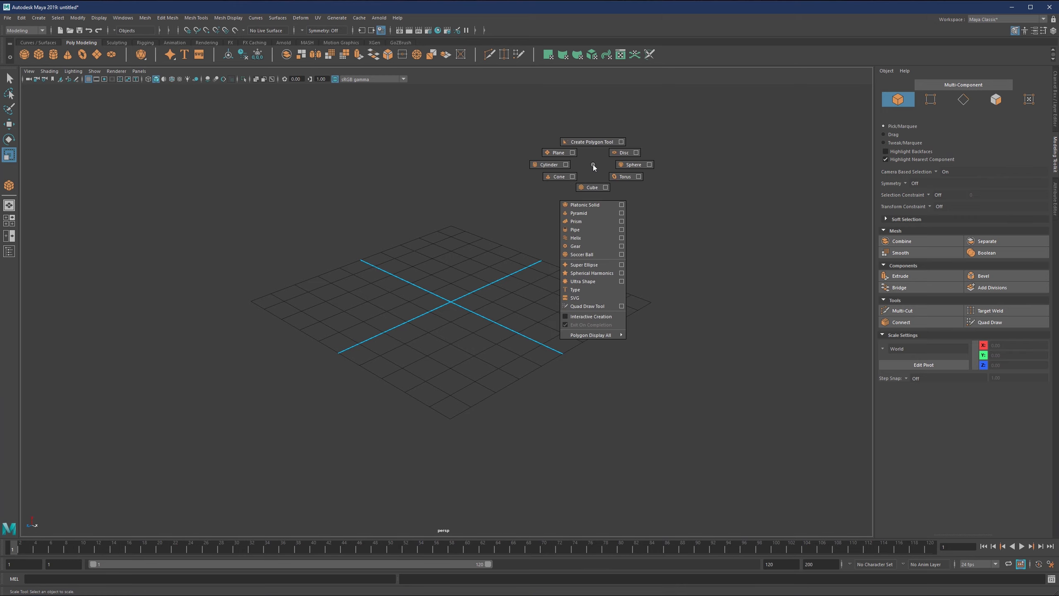
{"action": "right_click_drag", "start_coordinate": [592, 165], "coordinate": [591, 190], "text": "shift"}
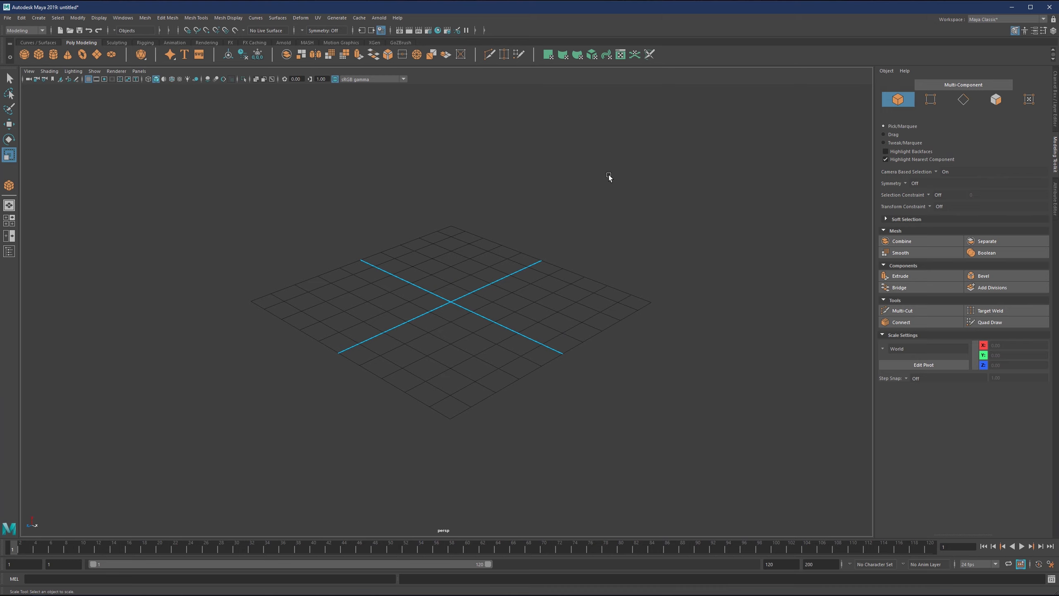
{"action": "left_click", "coordinate": [629, 190]}
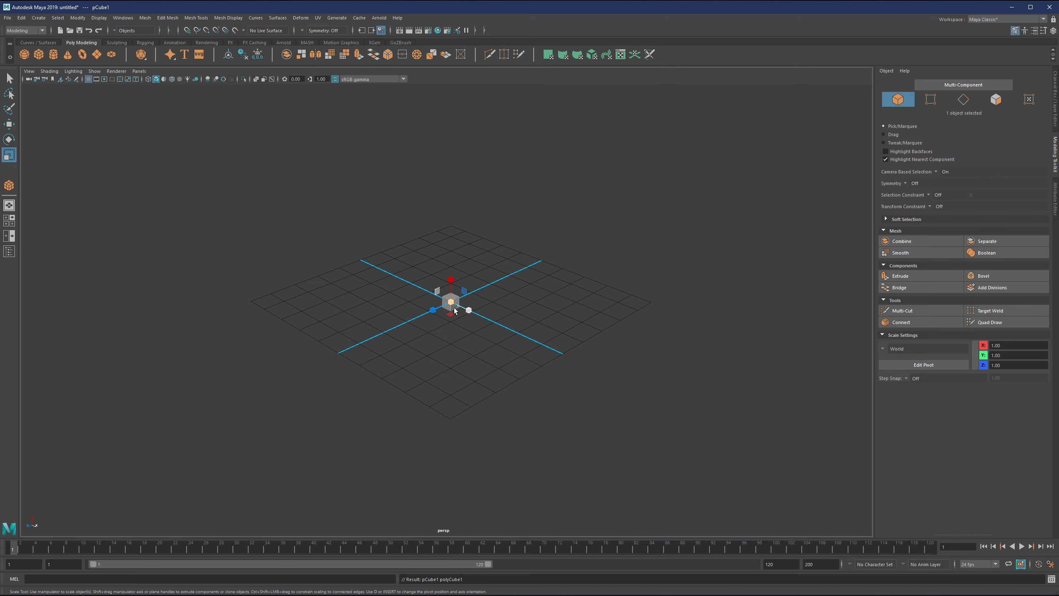
{"action": "left_click_drag", "start_coordinate": [455, 309], "coordinate": [585, 282]}
{"action": "key", "text": "ctrl+z"}
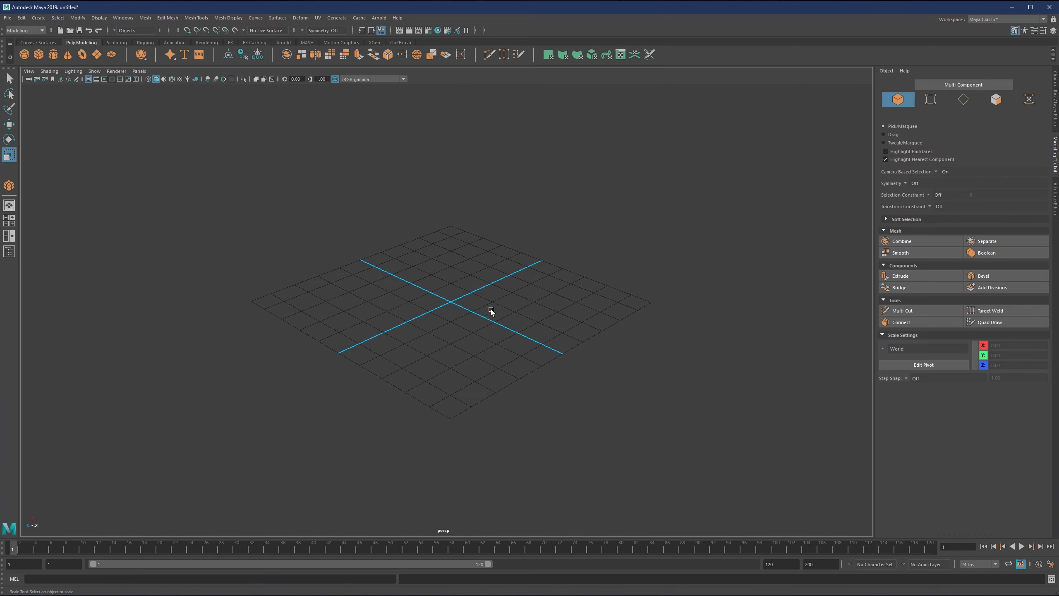
{"action": "left_click_drag", "start_coordinate": [456, 305], "coordinate": [517, 288]}
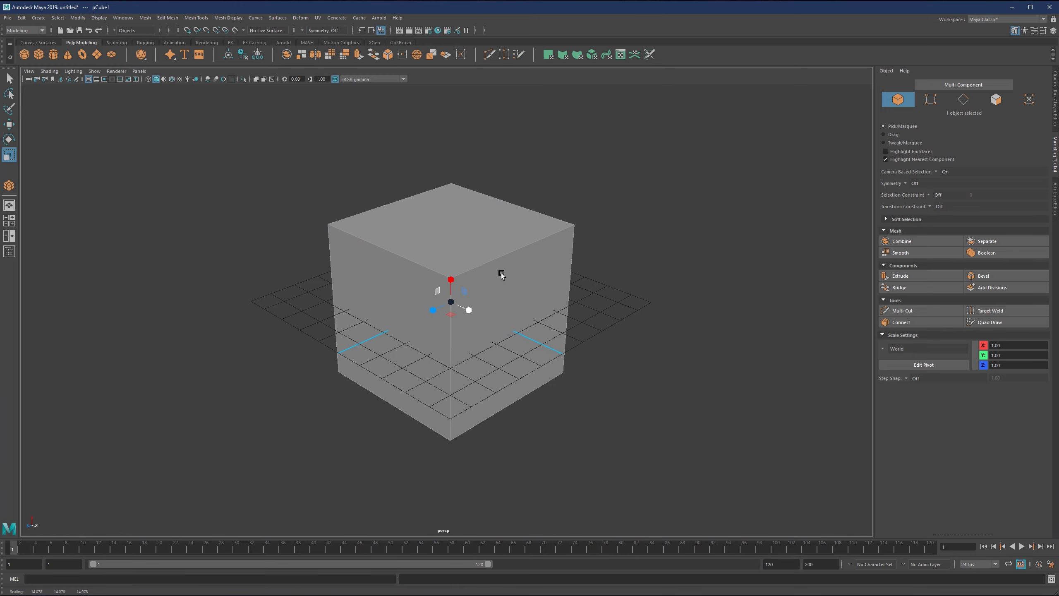
Cycle the cube through its component selection modes, including face and edge, and finish in vertex mode
{"action": "right_click_drag", "start_coordinate": [485, 243], "coordinate": [498, 223]}
{"action": "key", "text": "F11"}
{"action": "key", "text": "F10"}
{"action": "key", "text": "F12"}
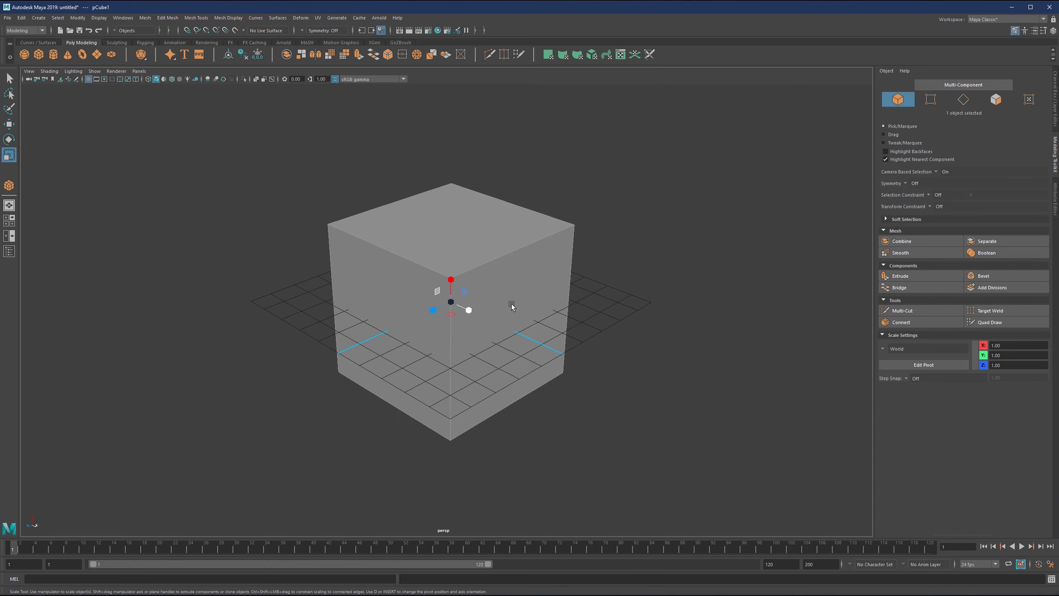
{"action": "key", "text": "F10"}
{"action": "key", "text": "F9"}
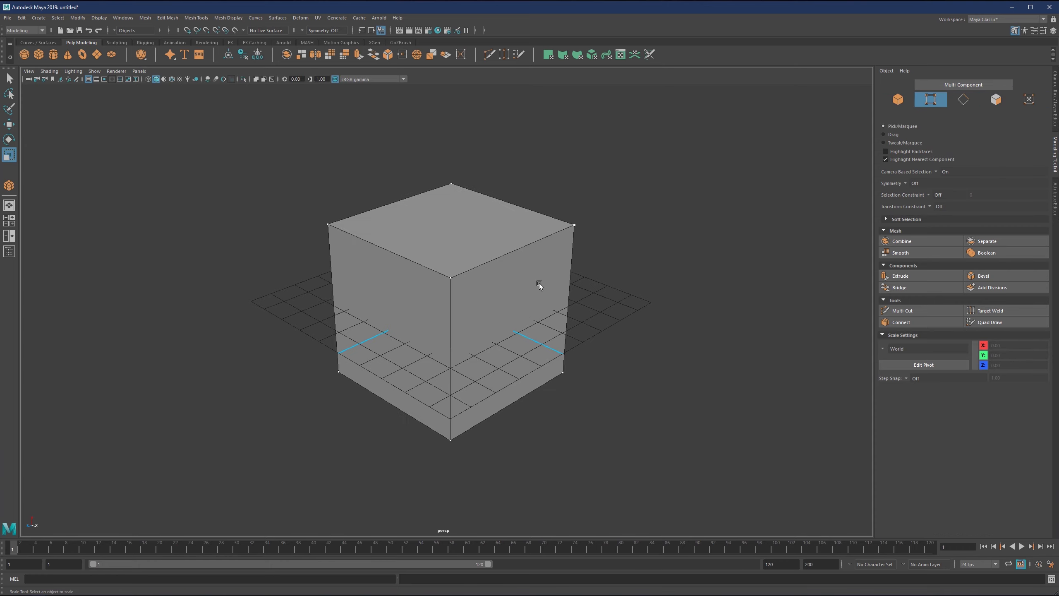
Select the cube's rear top corner vertex and switch to the Select tool
{"action": "left_click", "coordinate": [578, 226]}
{"action": "left_click", "coordinate": [488, 200]}
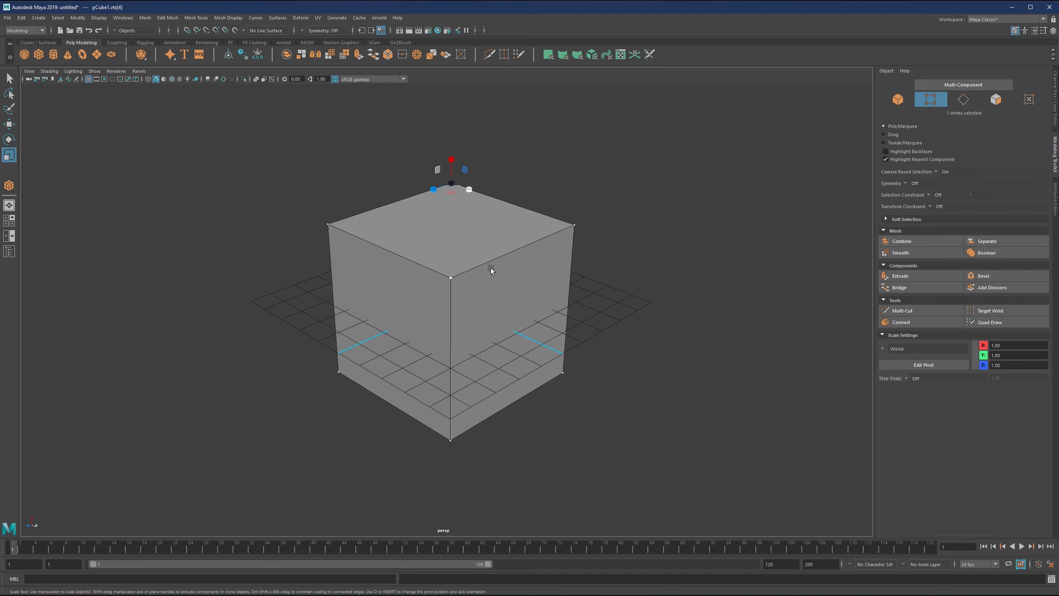
{"action": "key", "text": "q"}
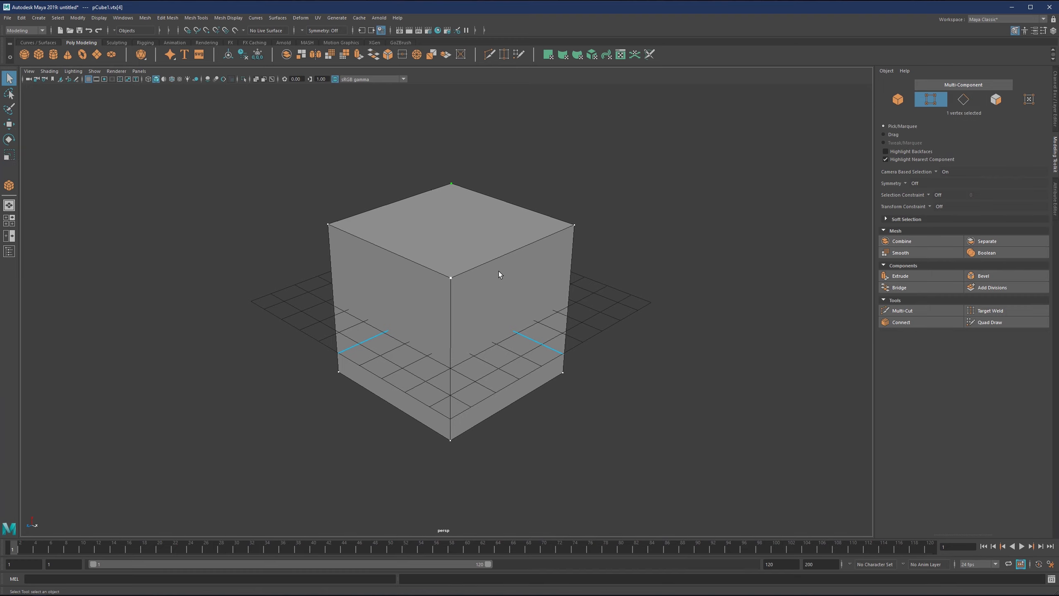
Select the cube's front-right face in face mode and extrude it
{"action": "key", "text": "F11"}
{"action": "left_click", "coordinate": [499, 296]}
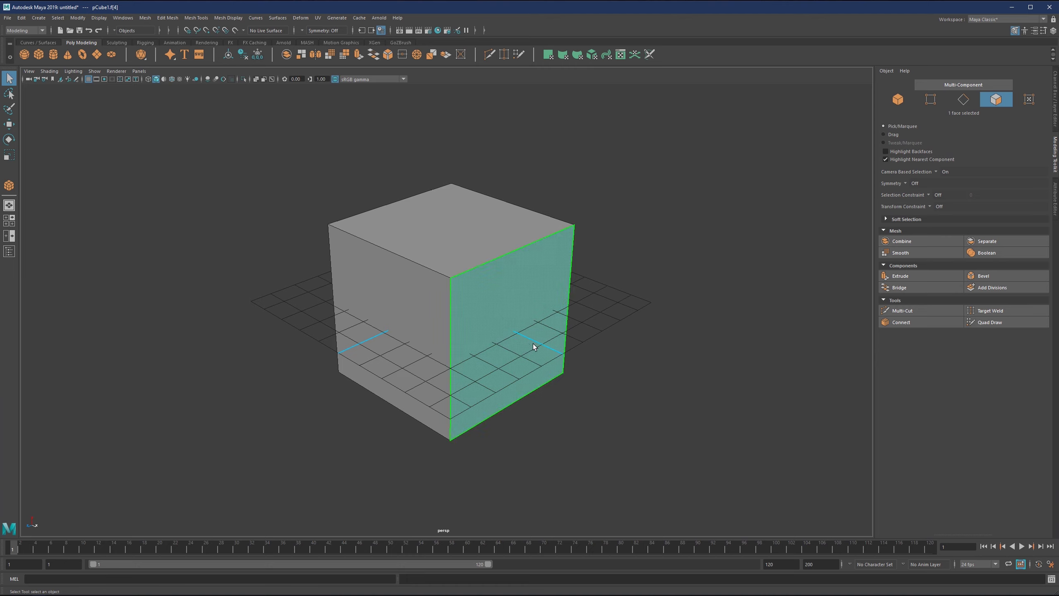
{"action": "left_click", "coordinate": [359, 54]}
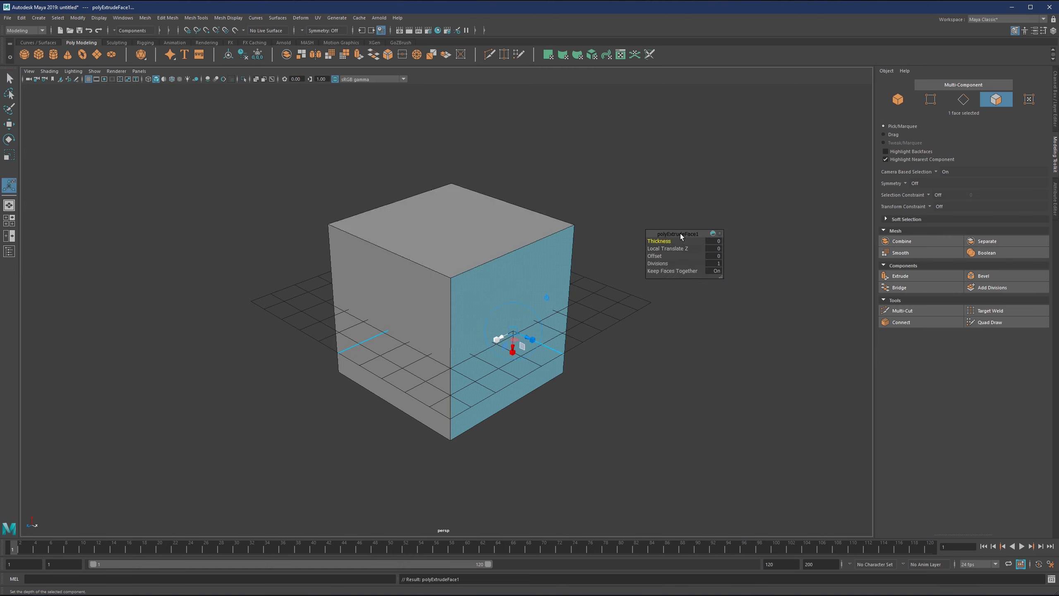
Set the extrusion's Thickness to 5, and enlarge and reposition its in-view editor clear of the cube
{"action": "left_click_drag", "start_coordinate": [684, 232], "coordinate": [637, 159]}
{"action": "left_click_drag", "start_coordinate": [680, 197], "coordinate": [718, 274]}
{"action": "left_click_drag", "start_coordinate": [811, 267], "coordinate": [772, 254]}
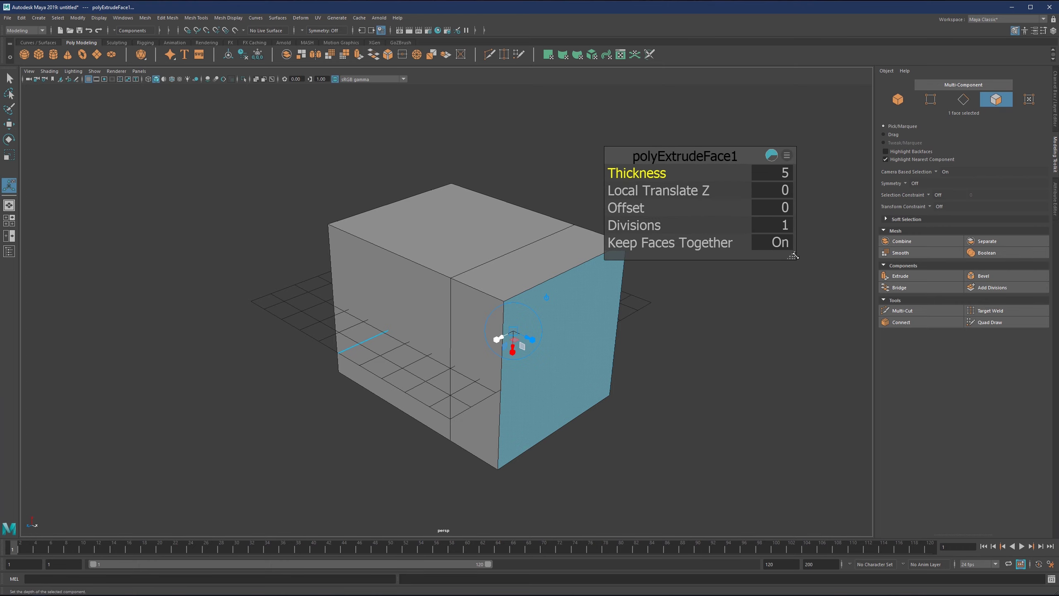
{"action": "left_click_drag", "start_coordinate": [711, 158], "coordinate": [741, 109]}
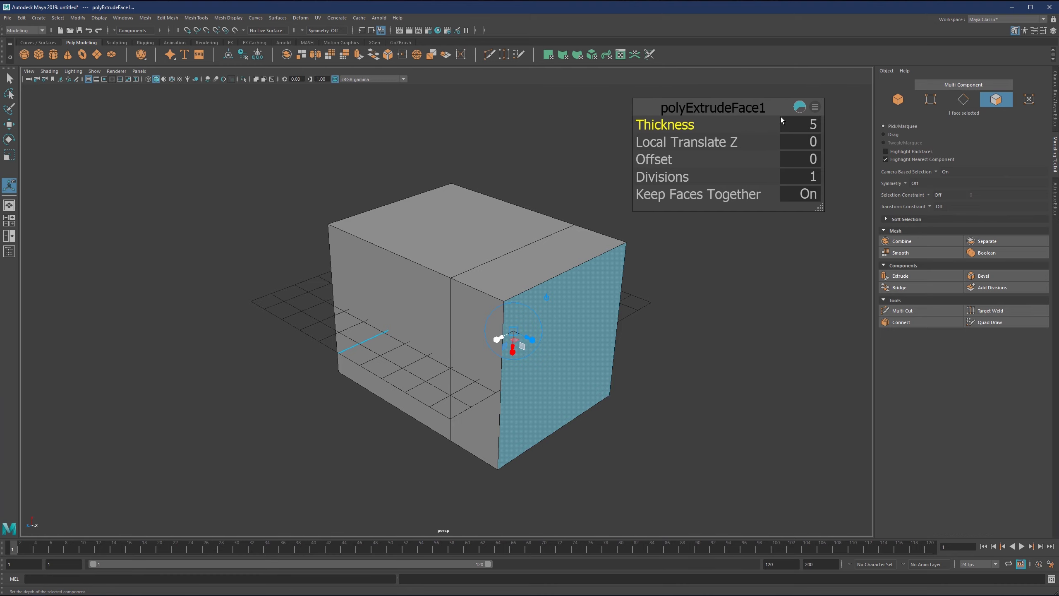
Set the in-view editor's drag speed to Fast, try adjusting the extrusion's Thickness and undo the change
{"action": "left_click", "coordinate": [801, 109]}
{"action": "left_click", "coordinate": [802, 108]}
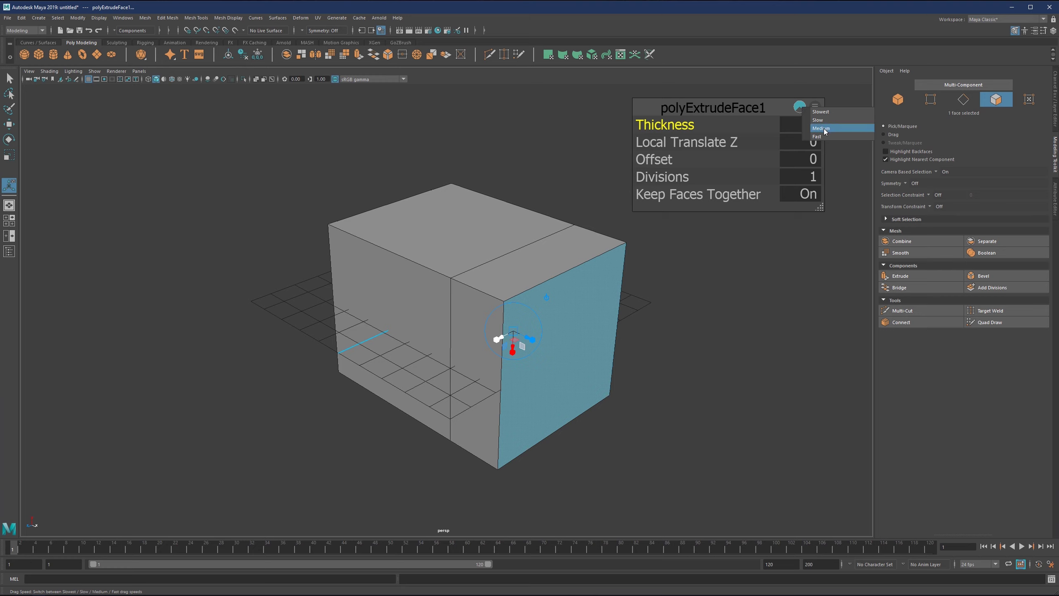
{"action": "left_click", "coordinate": [821, 137]}
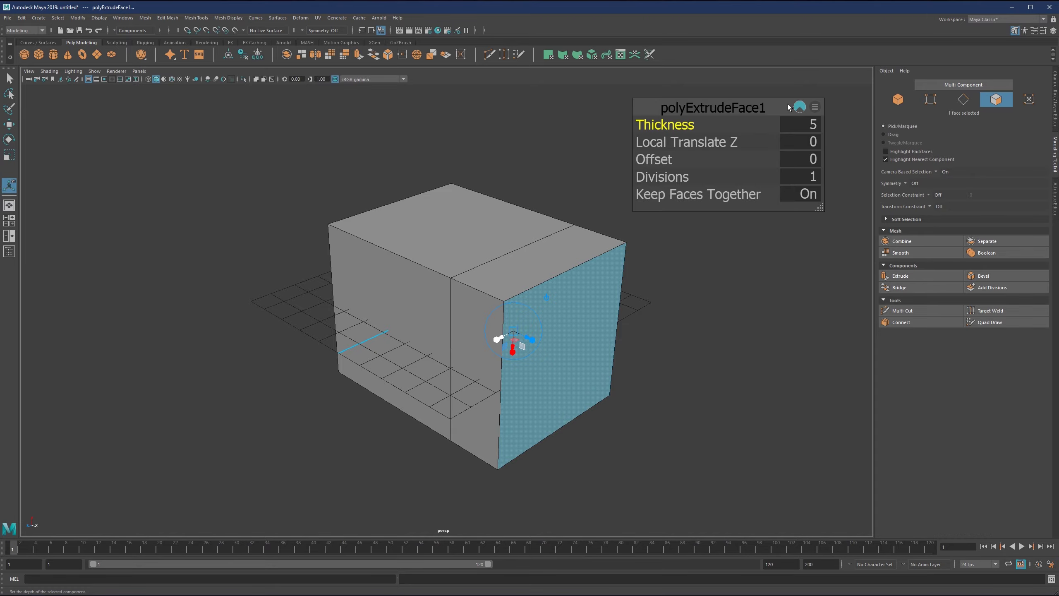
{"action": "left_click_drag", "start_coordinate": [672, 126], "coordinate": [632, 149]}
{"action": "key", "text": "ctrl+z"}
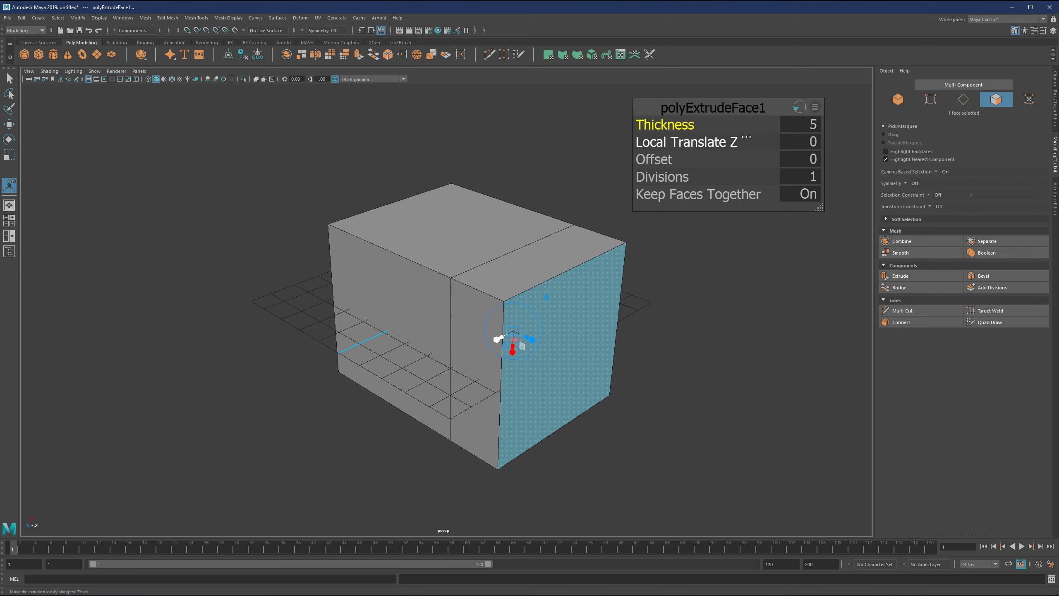
Fine-tune the extrusion's Thickness at reduced drag speeds, and shrink and reposition the in-view editor
{"action": "left_click_drag", "start_coordinate": [669, 127], "coordinate": [584, 154]}
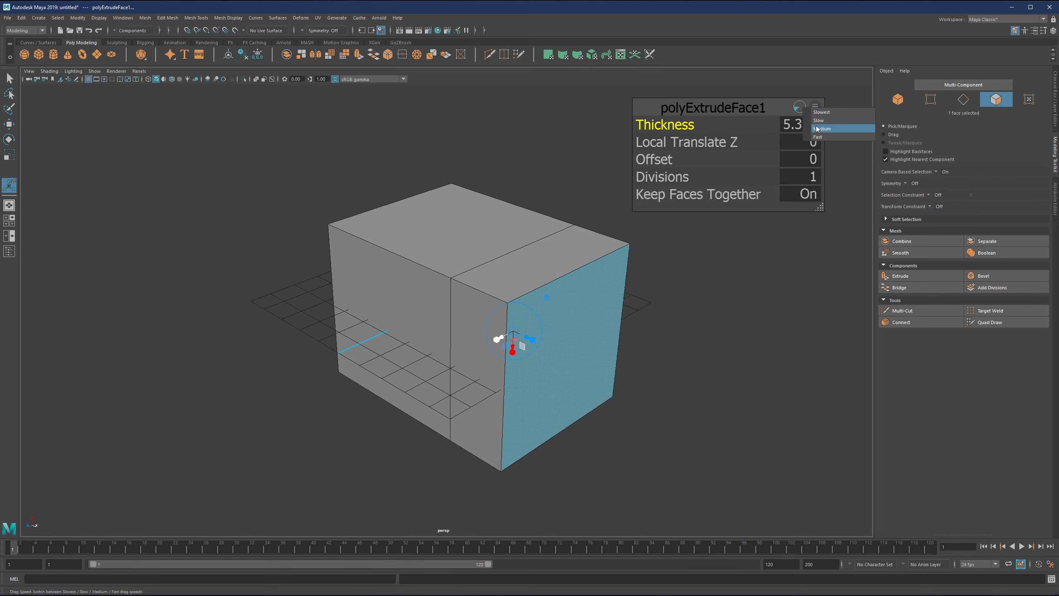
{"action": "left_click_drag", "start_coordinate": [681, 126], "coordinate": [392, 232]}
{"action": "left_click_drag", "start_coordinate": [655, 125], "coordinate": [714, 139]}
{"action": "left_click_drag", "start_coordinate": [818, 206], "coordinate": [707, 141]}
{"action": "left_click_drag", "start_coordinate": [677, 101], "coordinate": [704, 181]}
Leave the extrusion, return to object mode and delete the extruded cube
{"action": "left_click", "coordinate": [664, 292]}
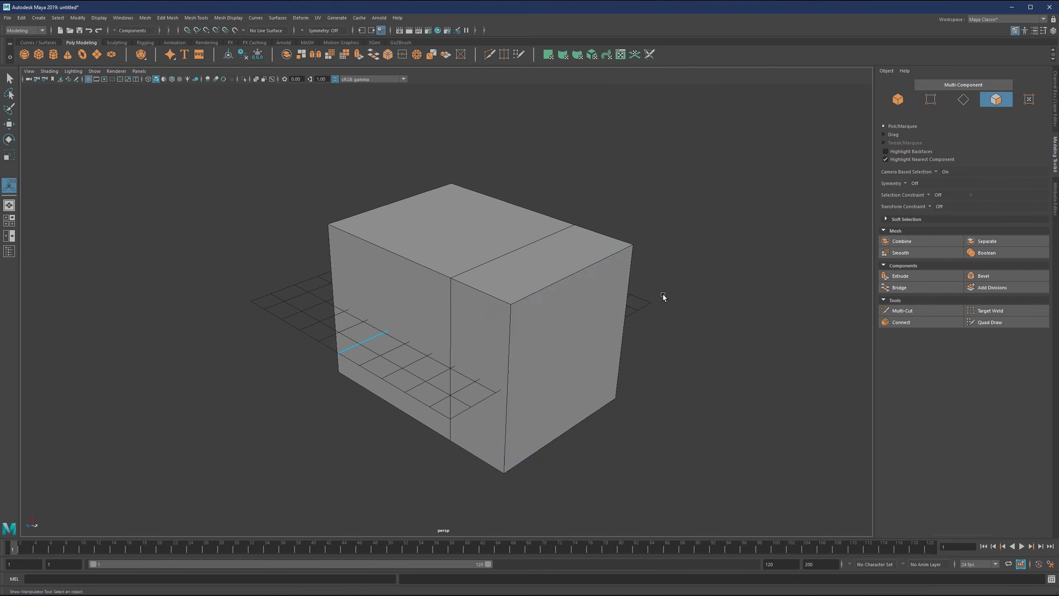
{"action": "key", "text": "q"}
{"action": "key", "text": "F8"}
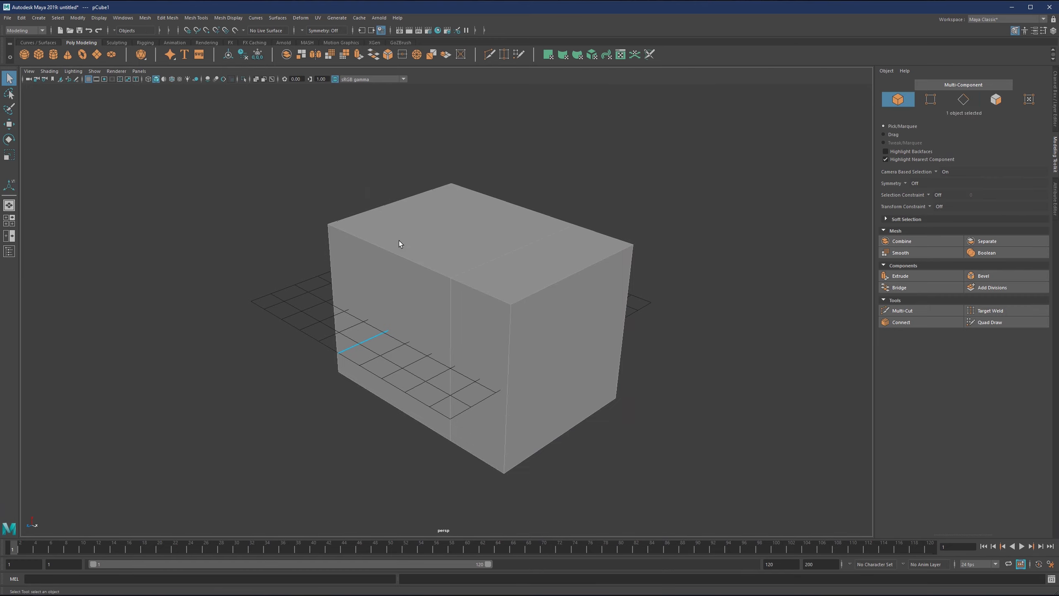
{"action": "left_click", "coordinate": [399, 240]}
{"action": "key", "text": "Delete"}
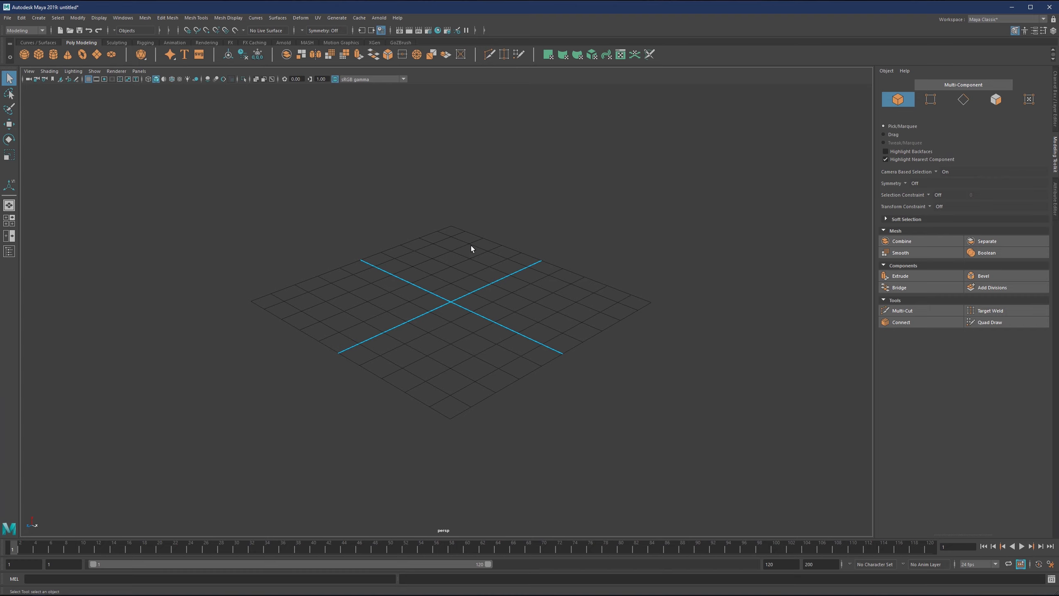
Create a new polygon cube at the origin and enlarge it uniformly with the Scale tool
{"action": "right_click_drag", "start_coordinate": [477, 247], "coordinate": [445, 290], "text": "shift"}
{"action": "key", "text": "r"}
{"action": "left_click_drag", "start_coordinate": [466, 307], "coordinate": [577, 287]}
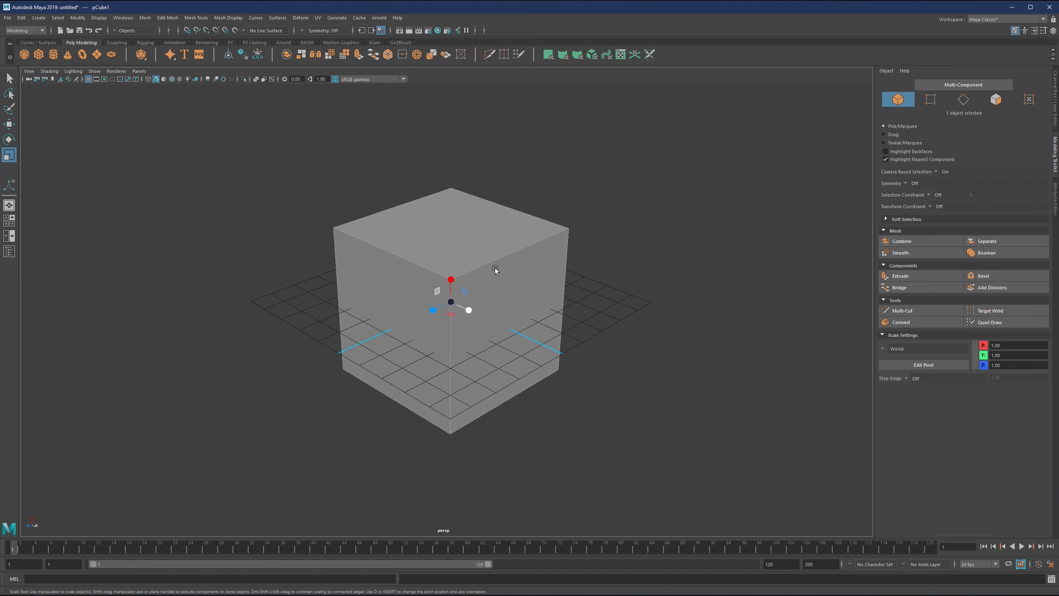
Open the list of construction inputs for the selected cube and choose its Poly Cube input
{"action": "left_click", "coordinate": [381, 32]}
{"action": "left_click", "coordinate": [361, 30]}
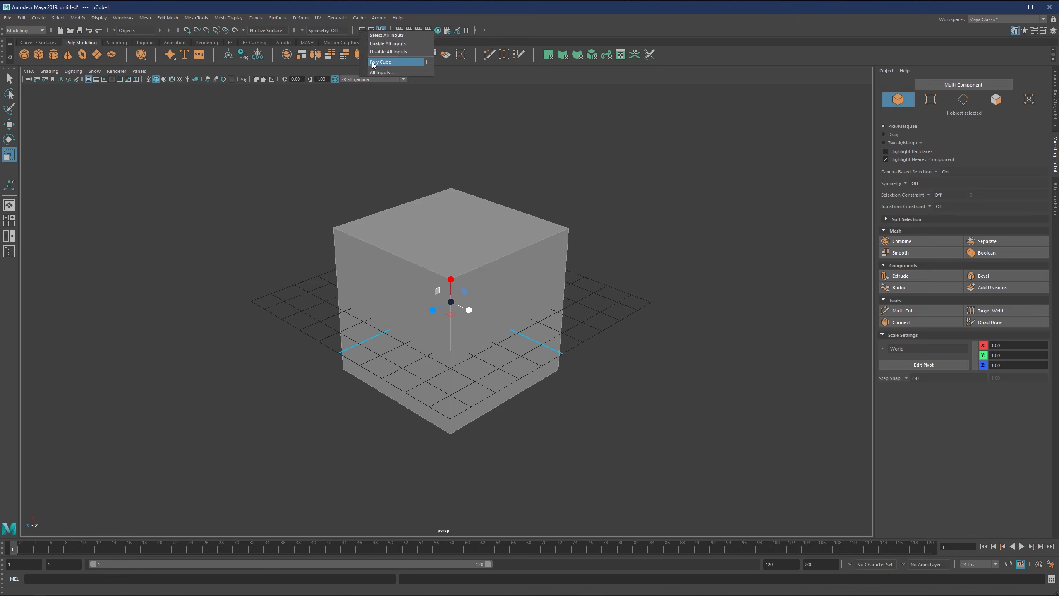
{"action": "left_click", "coordinate": [389, 61]}
Select the cube's front-right face and extrude it with a Thickness of 7.1, moving the in-view editor above the cube
{"action": "right_click_drag", "start_coordinate": [544, 225], "coordinate": [520, 295]}
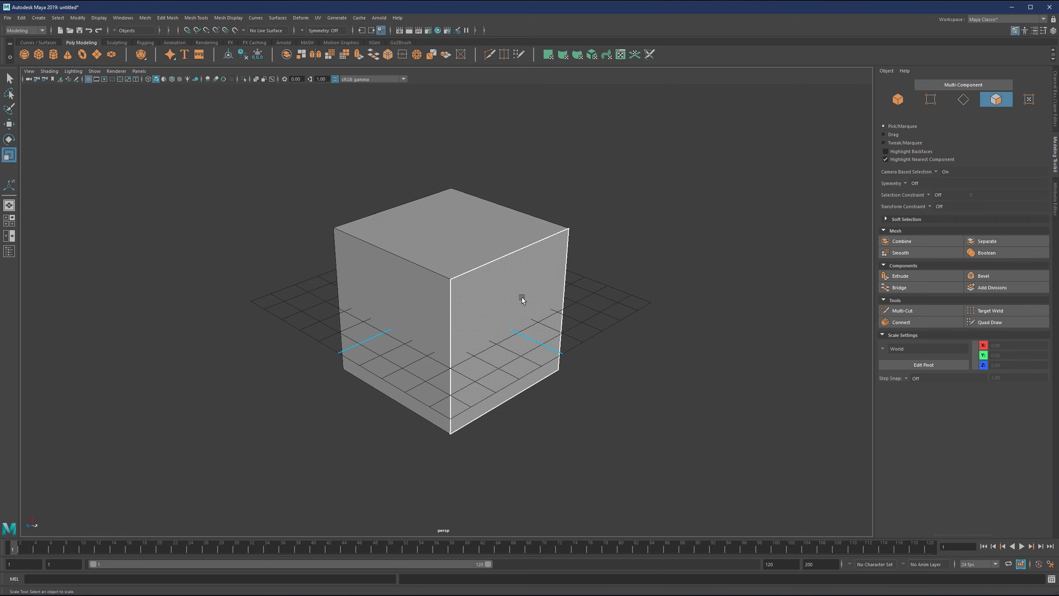
{"action": "left_click", "coordinate": [504, 308]}
{"action": "key", "text": "w"}
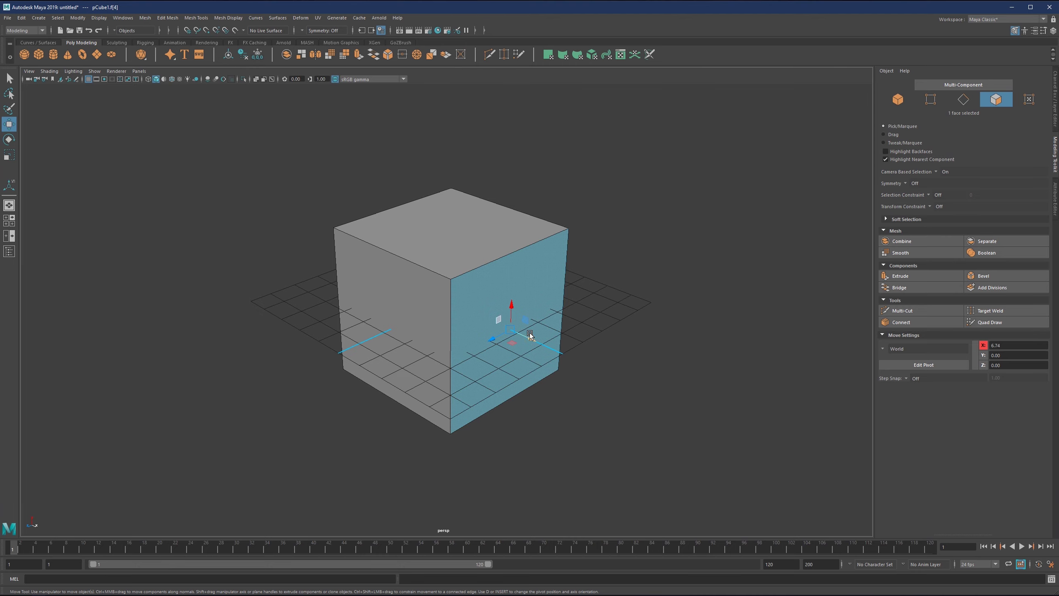
{"action": "key", "text": "ctrl+e"}
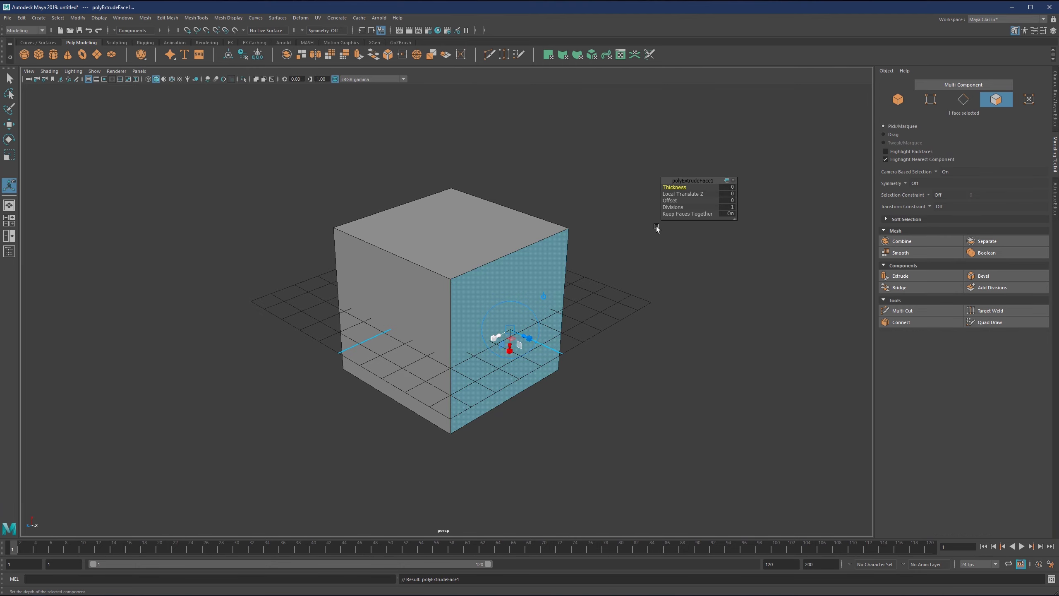
{"action": "left_click_drag", "start_coordinate": [674, 187], "coordinate": [603, 130]}
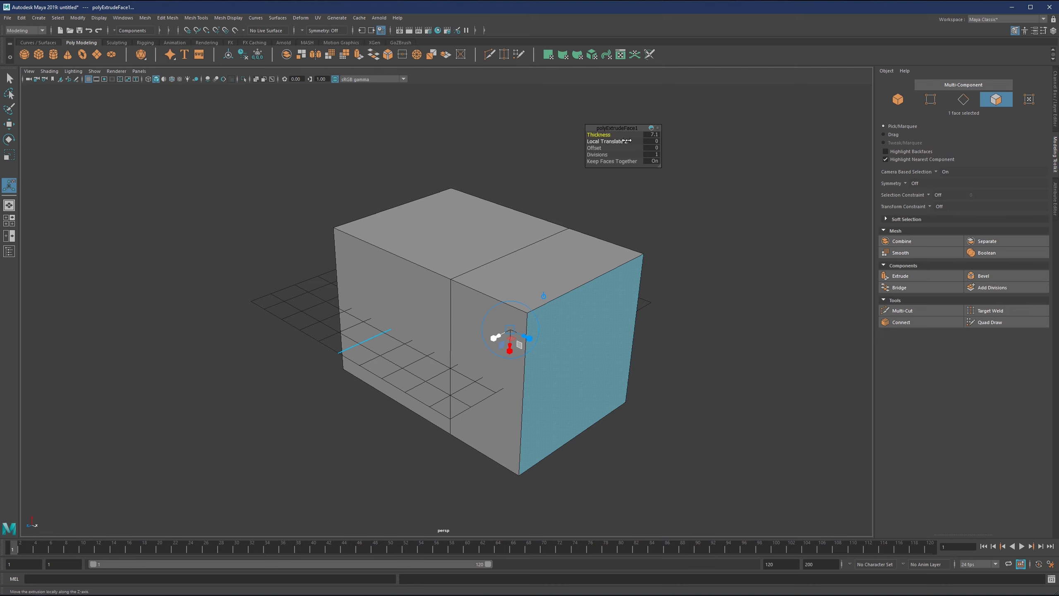
Repeat the Extrude operation on the cube's end face with a Thickness of 5.1
{"action": "key", "text": "g"}
{"action": "left_click_drag", "start_coordinate": [605, 135], "coordinate": [622, 136]}
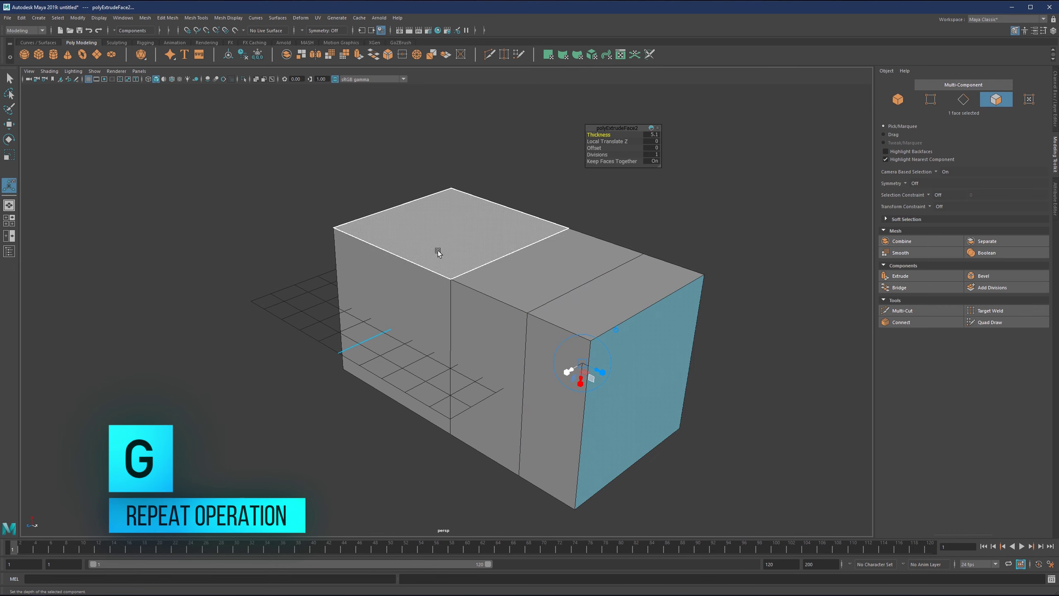
Open the newest extrusion's attributes from the list of construction inputs and set its Divisions to 4
{"action": "left_click", "coordinate": [364, 34]}
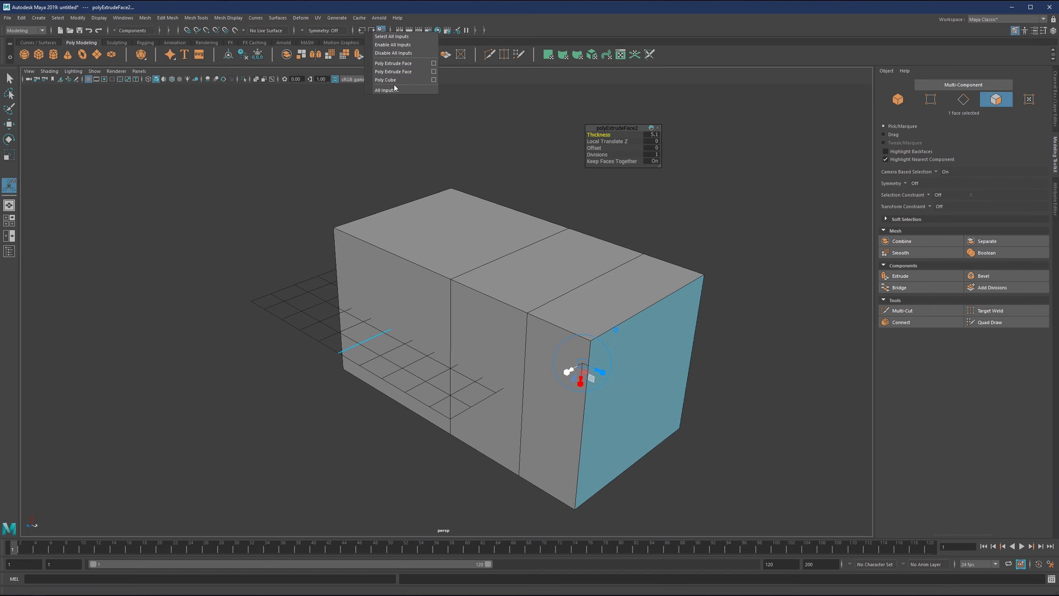
{"action": "left_click", "coordinate": [435, 82]}
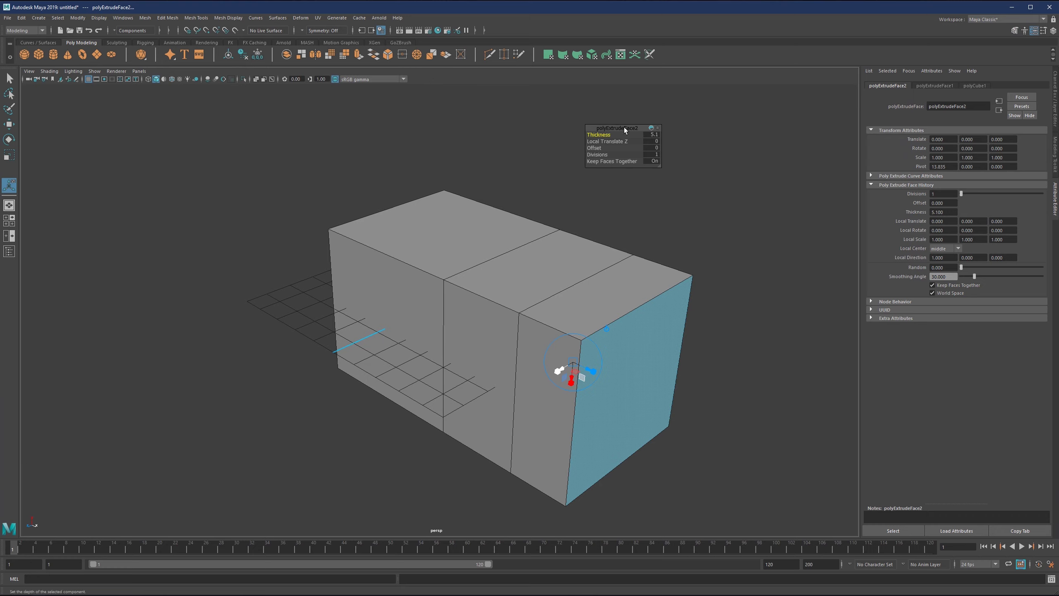
{"action": "left_click_drag", "start_coordinate": [626, 128], "coordinate": [695, 92]}
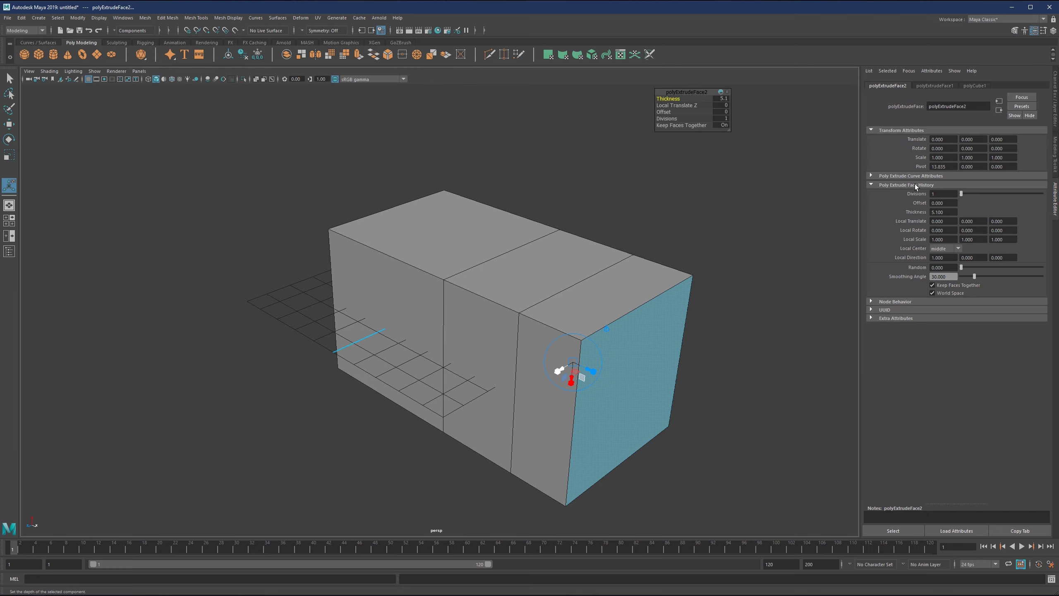
{"action": "left_click", "coordinate": [1056, 200]}
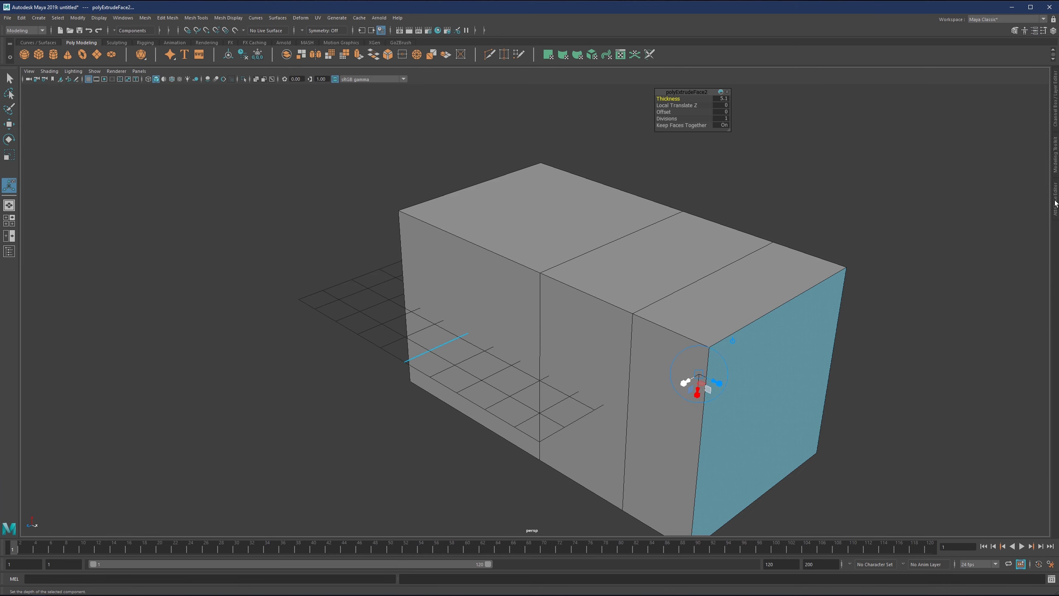
{"action": "left_click", "coordinate": [1056, 201]}
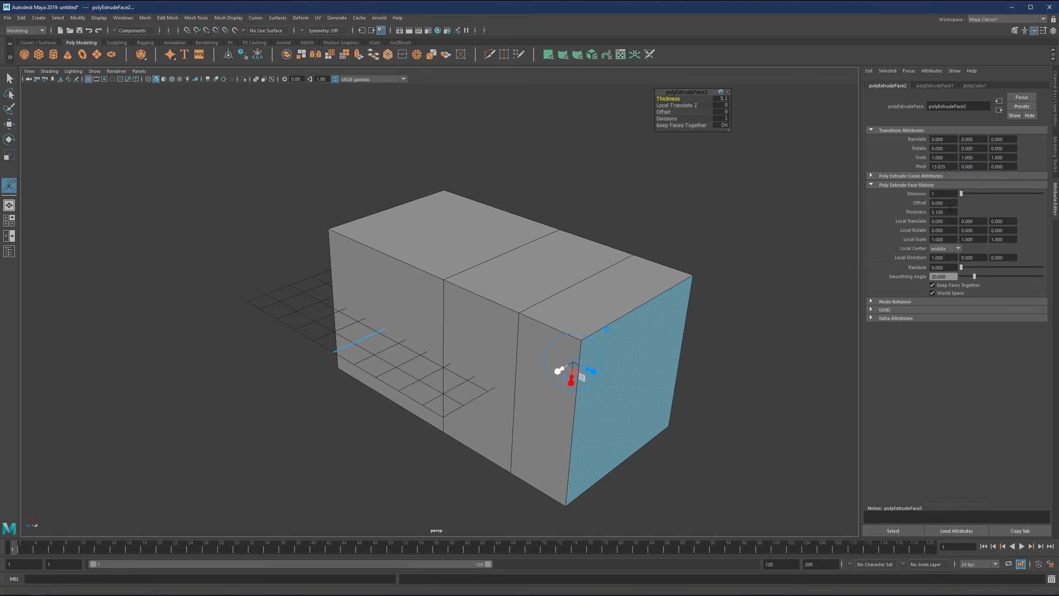
{"action": "left_click_drag", "start_coordinate": [961, 194], "coordinate": [973, 194]}
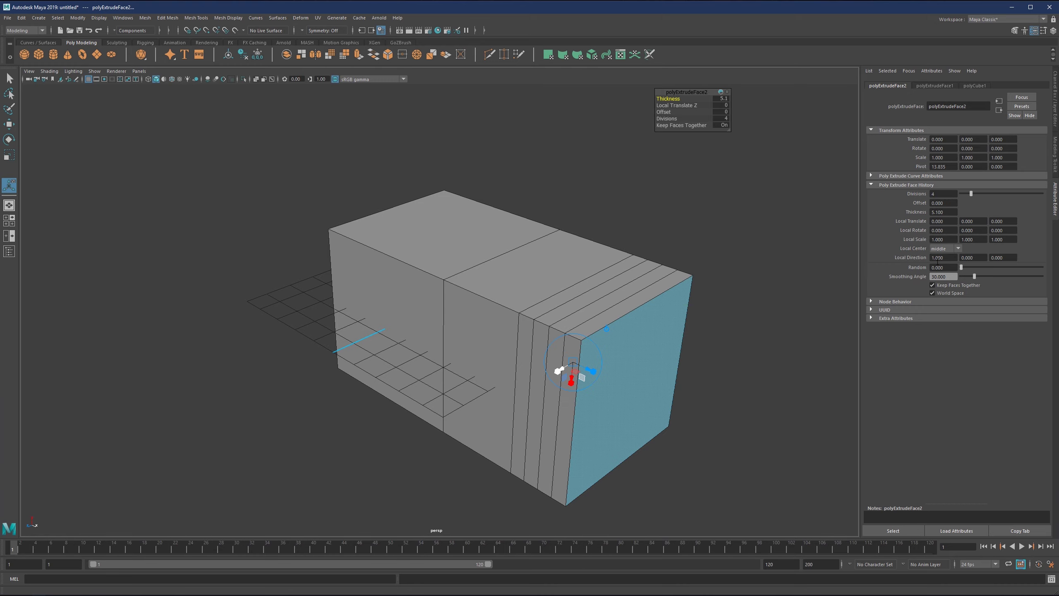
Open the first extrusion's attributes from the construction inputs and set its Divisions to 4
{"action": "left_click", "coordinate": [381, 30]}
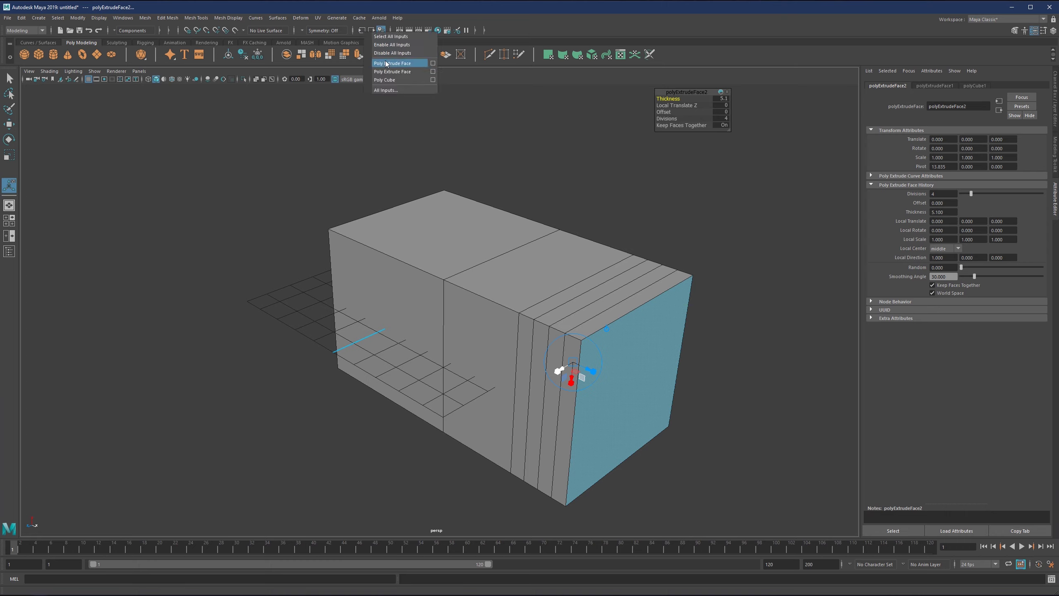
{"action": "left_click", "coordinate": [434, 71]}
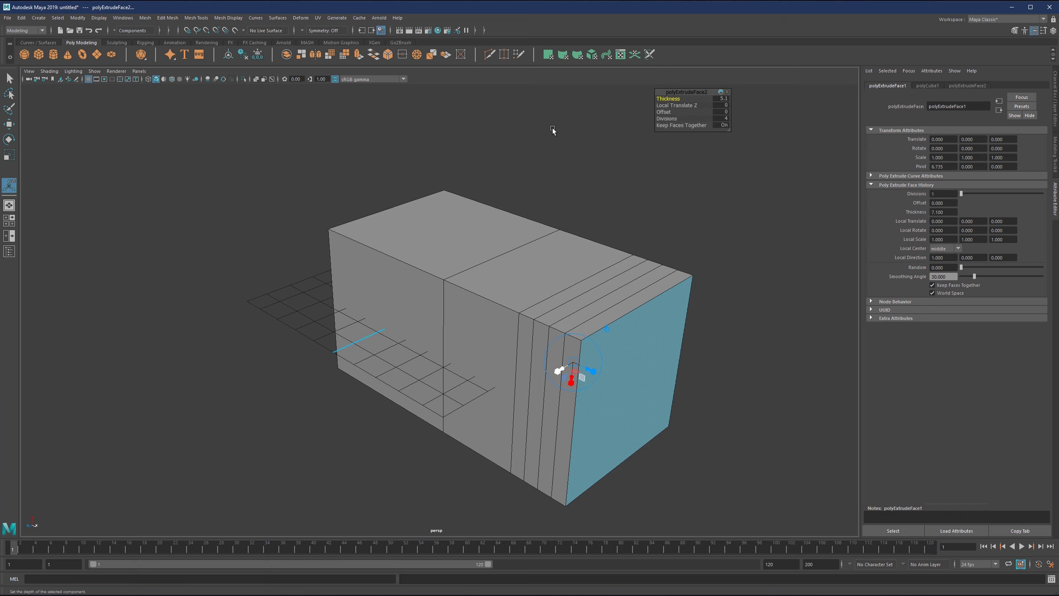
{"action": "left_click_drag", "start_coordinate": [961, 194], "coordinate": [971, 194]}
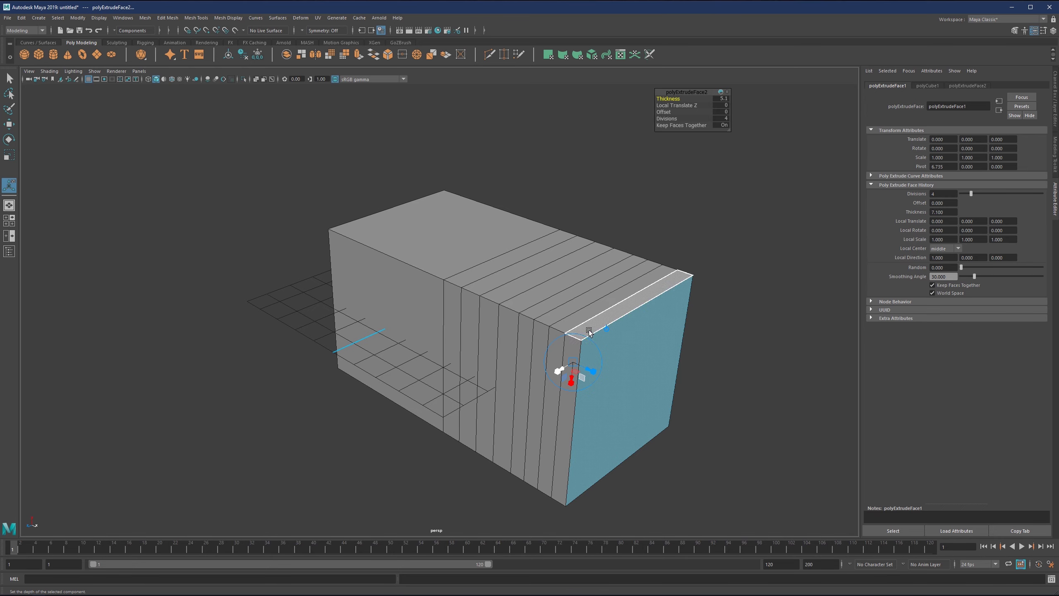
Open the Poly Cube input's attributes and set Width to 0.491 and Height to 0.971
{"action": "left_click", "coordinate": [381, 31]}
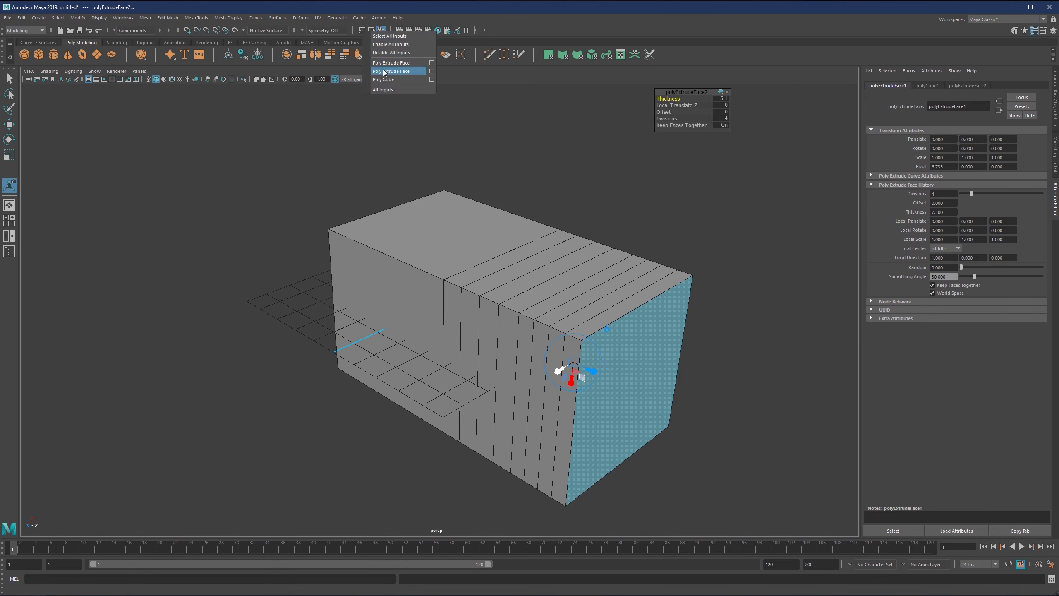
{"action": "left_click", "coordinate": [432, 80]}
{"action": "left_click_drag", "start_coordinate": [961, 139], "coordinate": [963, 151]}
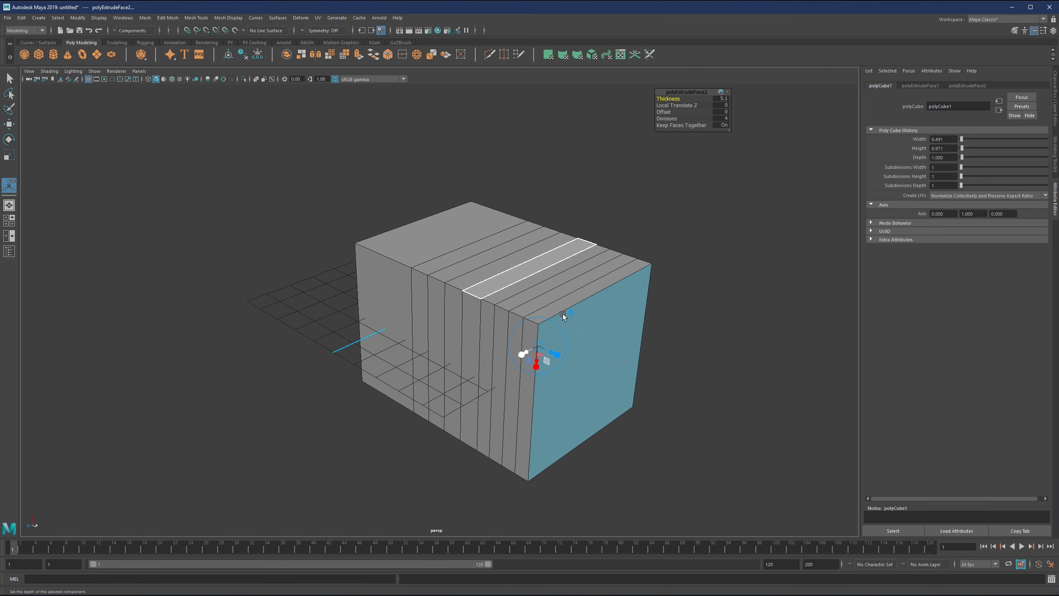
Extrude the block's end face outward twice more with the Move tool
{"action": "left_click", "coordinate": [362, 31]}
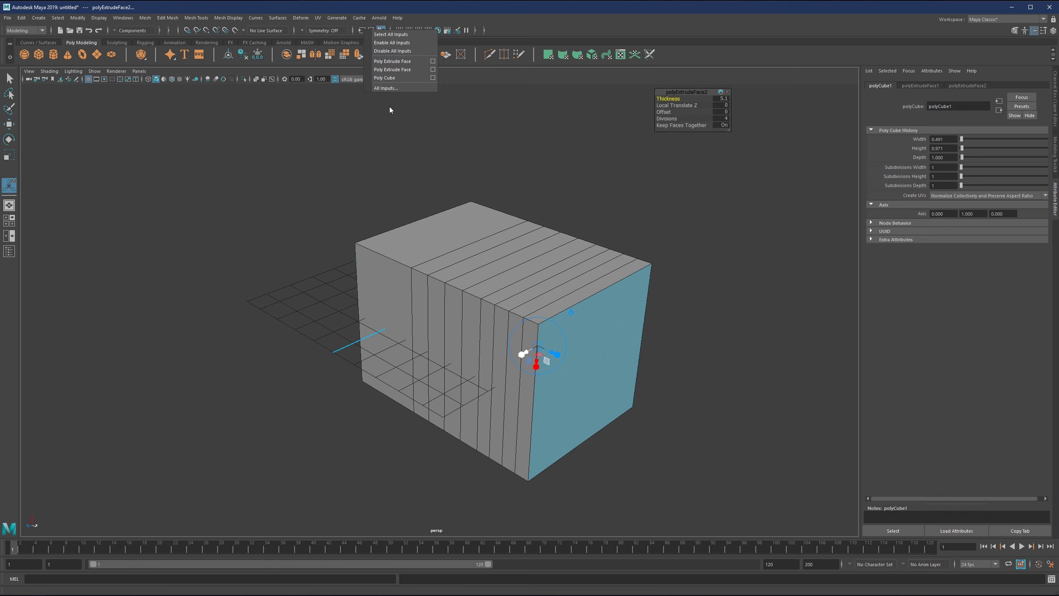
{"action": "left_click", "coordinate": [590, 346]}
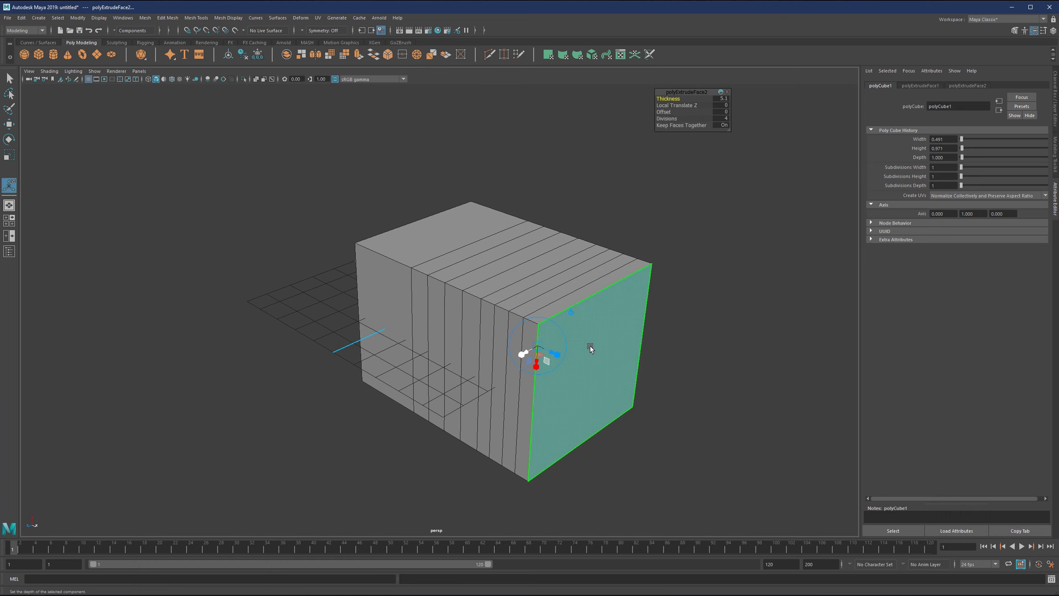
{"action": "left_click", "coordinate": [602, 351]}
{"action": "key", "text": "w"}
{"action": "left_click_drag", "start_coordinate": [614, 377], "coordinate": [799, 459], "text": "shift"}
Review the list of construction inputs and expand the polyExtrudeFace3 input in the Channel Box
{"action": "left_click", "coordinate": [362, 30]}
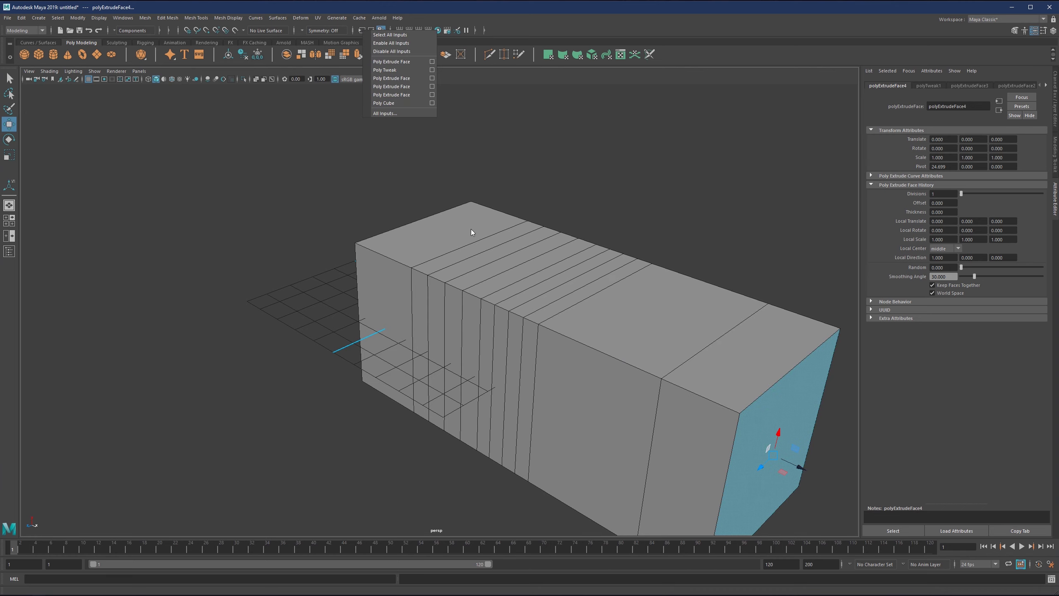
{"action": "left_click", "coordinate": [571, 205]}
{"action": "middle_click_drag", "start_coordinate": [626, 219], "coordinate": [520, 177], "text": "alt"}
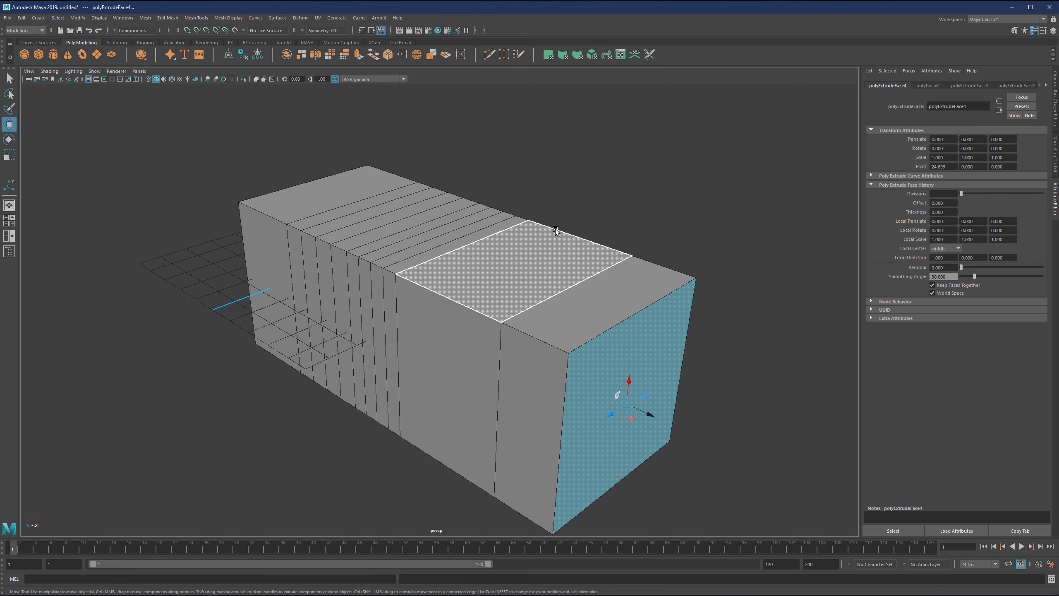
{"action": "left_click", "coordinate": [1057, 89]}
{"action": "scroll", "coordinate": [972, 156], "scroll_direction": "down", "scroll_amount": 3}
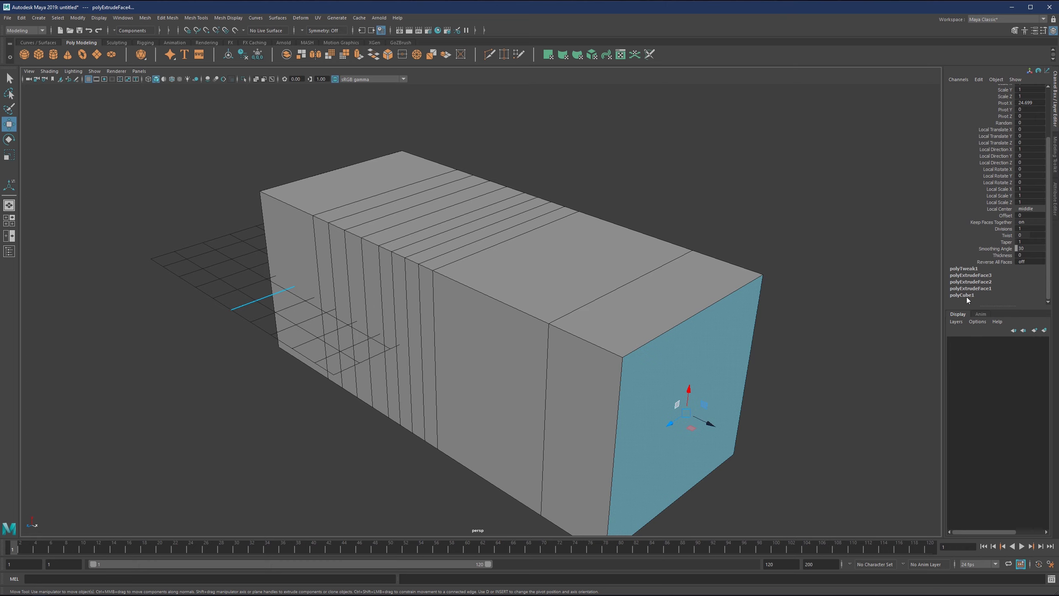
{"action": "left_click", "coordinate": [971, 275]}
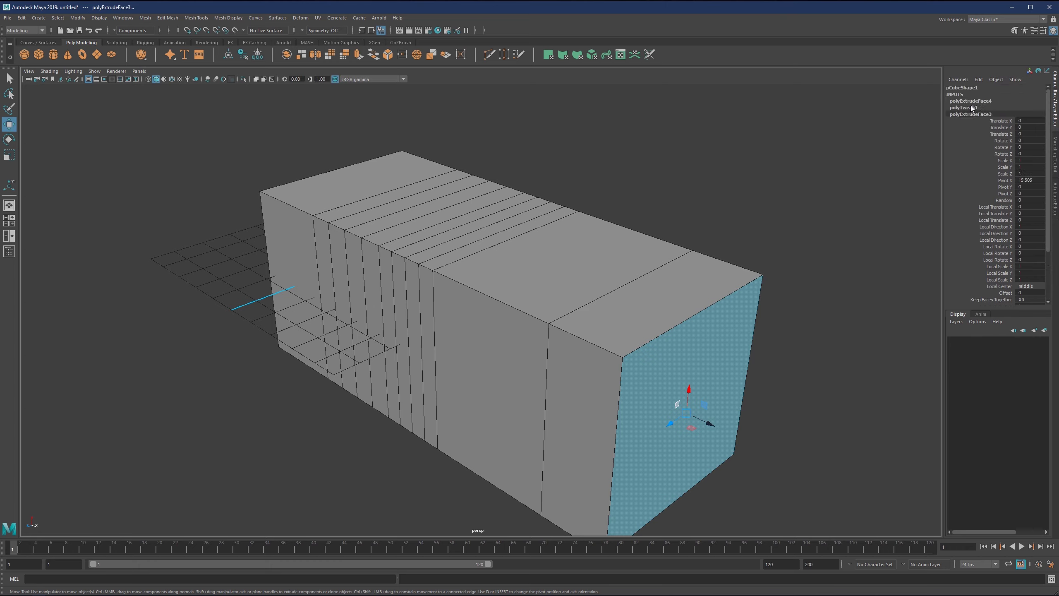
Expand the polyExtrudeFace4 input in the Channel Box and compare its history with the list of construction inputs
{"action": "left_click", "coordinate": [973, 105]}
{"action": "left_click", "coordinate": [962, 114]}
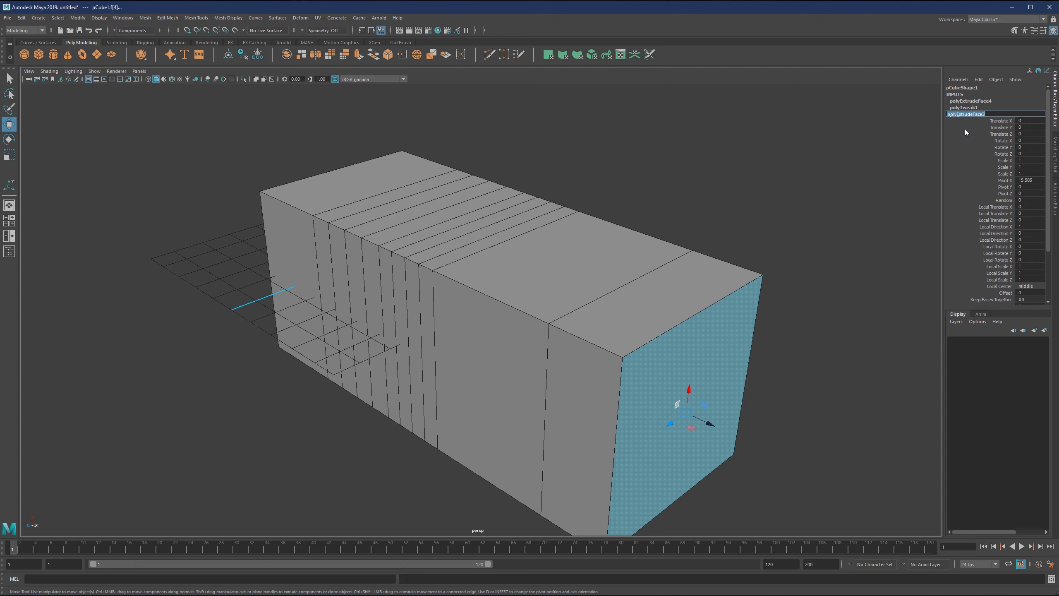
{"action": "left_click", "coordinate": [966, 133]}
{"action": "left_click", "coordinate": [968, 102]}
{"action": "key", "text": "w"}
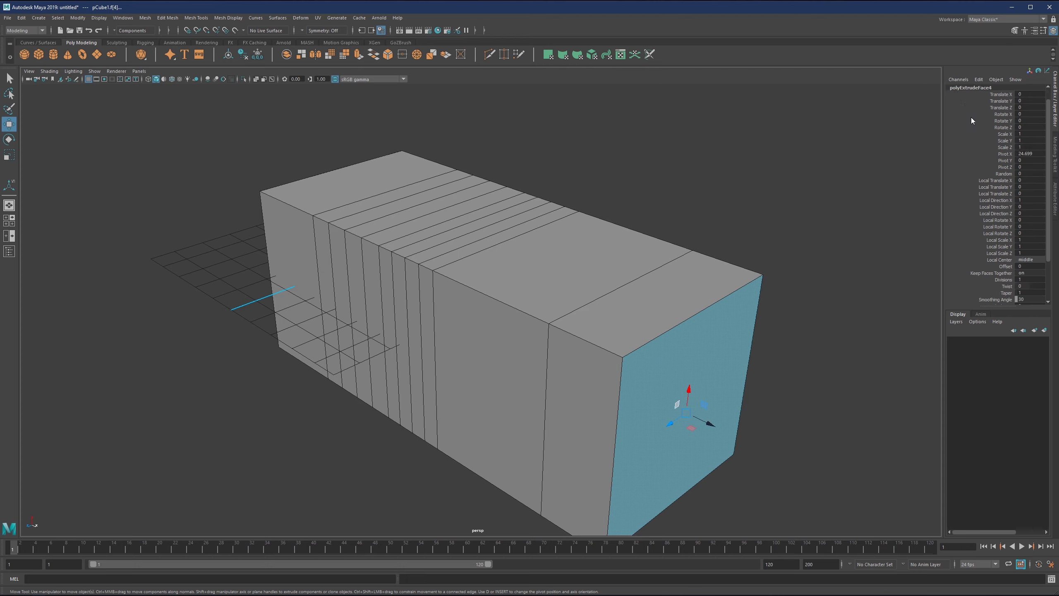
{"action": "scroll", "coordinate": [979, 165], "scroll_direction": "down", "scroll_amount": 3}
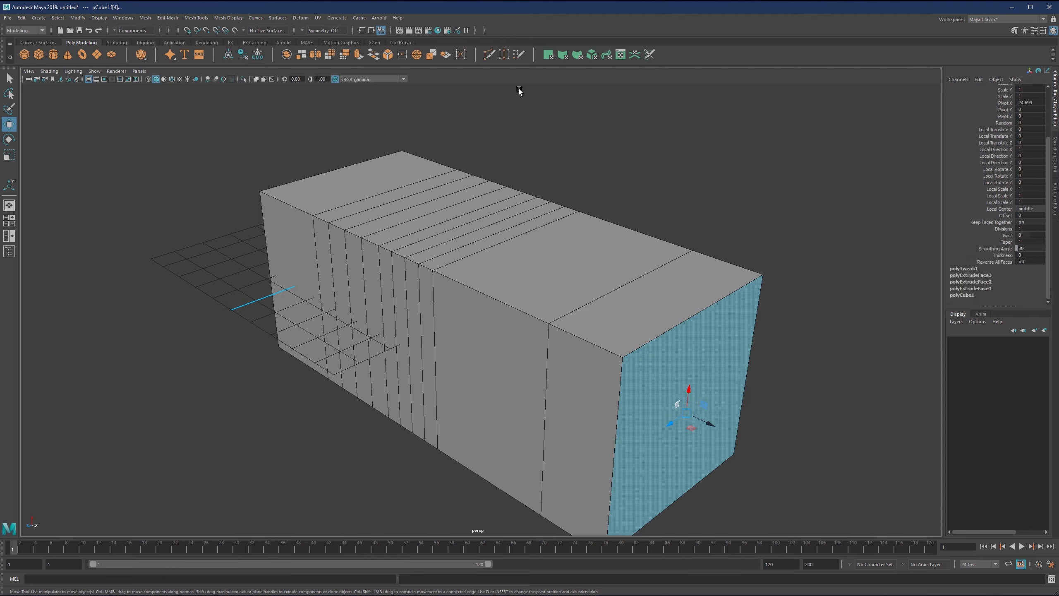
{"action": "left_click", "coordinate": [381, 31]}
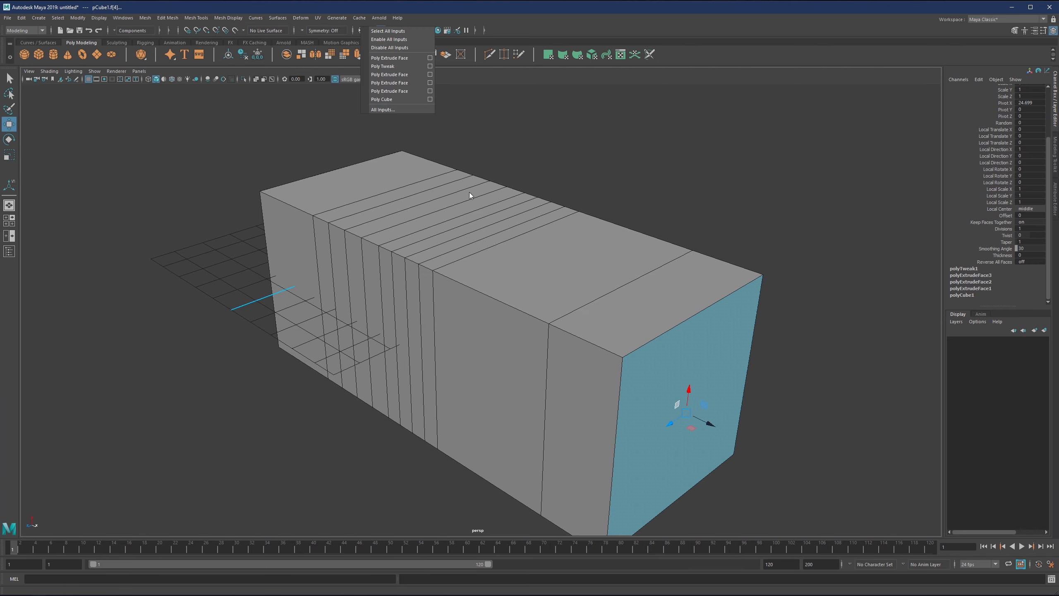
{"action": "left_click", "coordinate": [563, 194]}
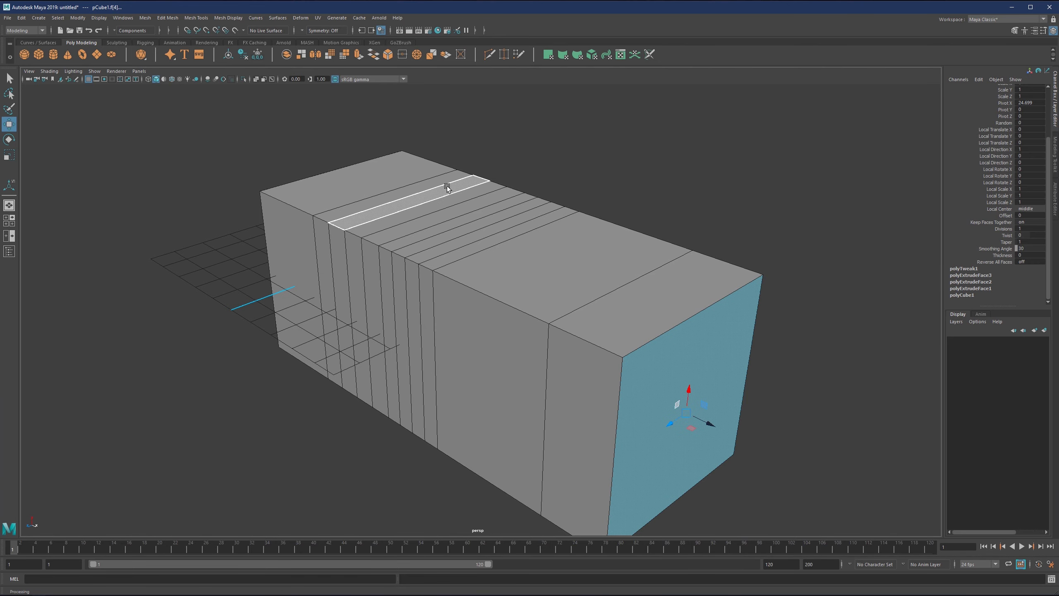
Select the upper edge of the block's end face in edge mode and delete all construction history in the scene
{"action": "scroll", "coordinate": [501, 247], "scroll_direction": "down", "scroll_amount": 2}
{"action": "key", "text": "F10"}
{"action": "left_click", "coordinate": [642, 316]}
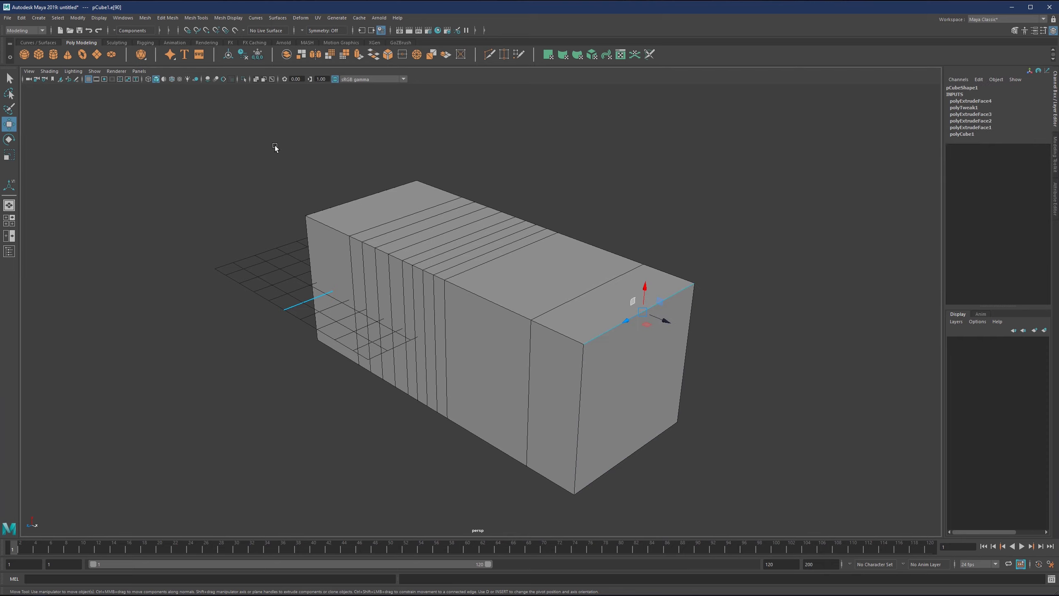
{"action": "left_click", "coordinate": [21, 18]}
{"action": "mouse_move", "coordinate": [44, 124]}
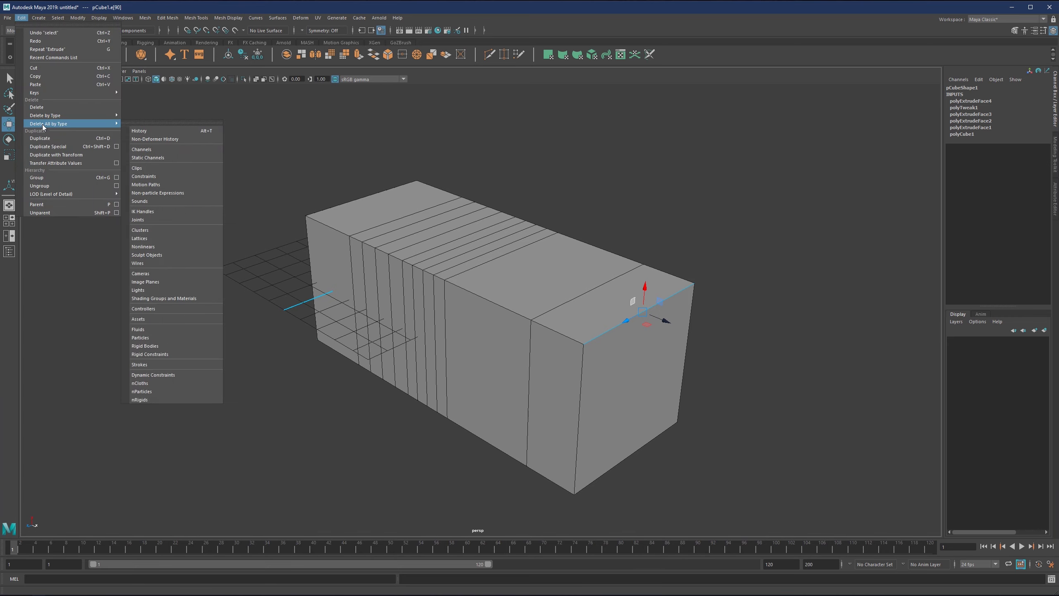
{"action": "mouse_move", "coordinate": [81, 119]}
{"action": "left_click", "coordinate": [159, 130]}
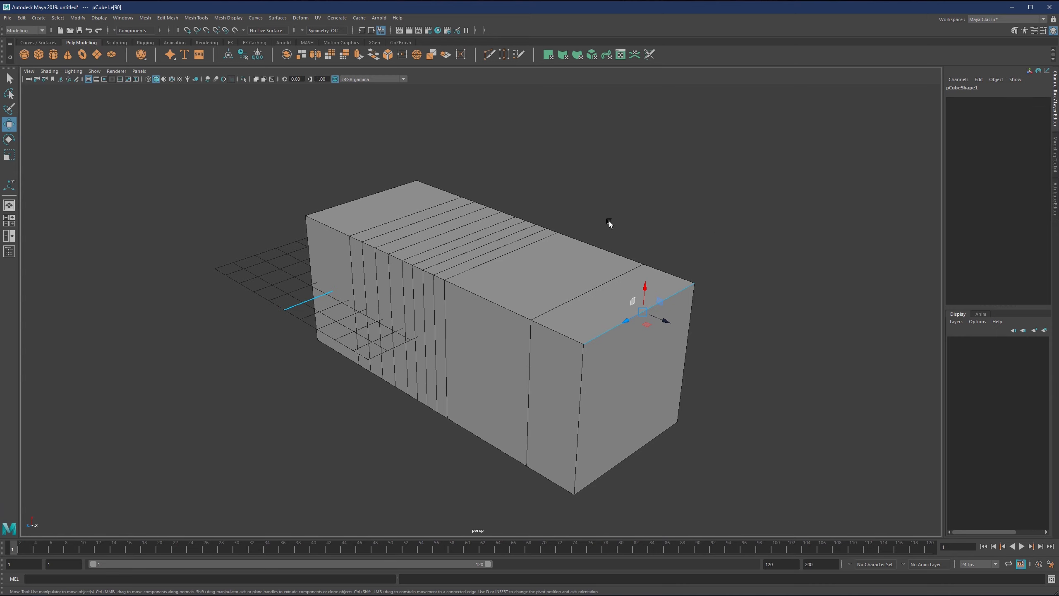
Return to object mode, inspect the block without its history and delete it
{"action": "key", "text": "F8"}
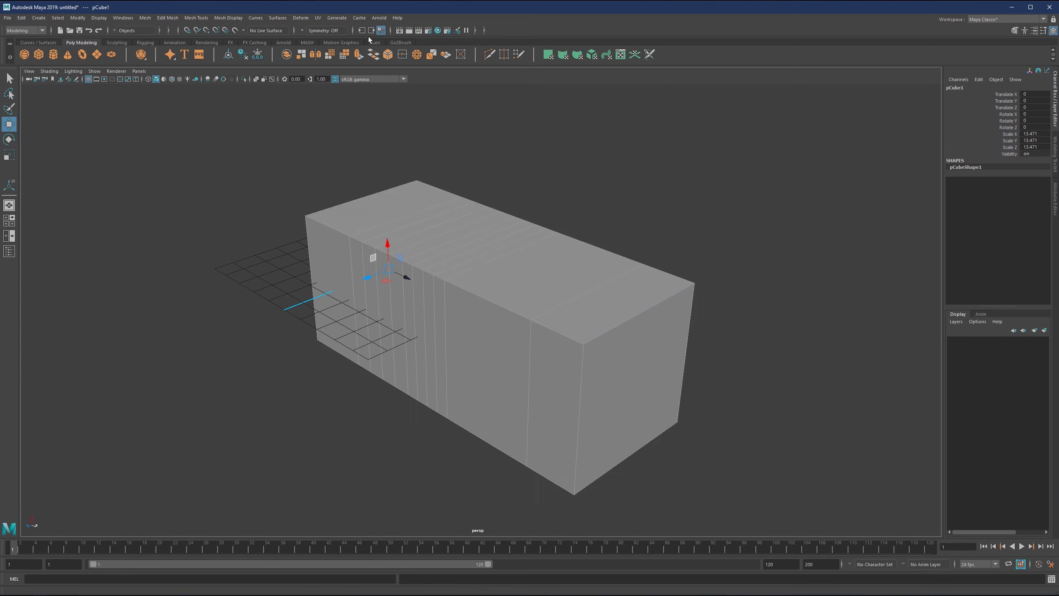
{"action": "left_click_drag", "start_coordinate": [412, 243], "coordinate": [451, 264], "text": "alt"}
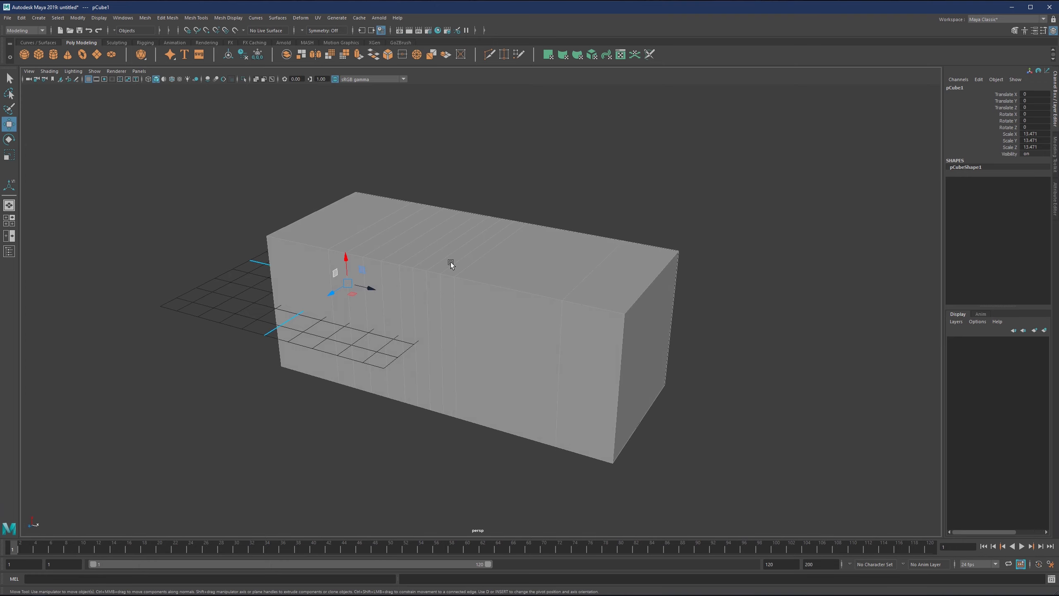
{"action": "right_click_drag", "start_coordinate": [377, 264], "coordinate": [387, 279], "text": "alt"}
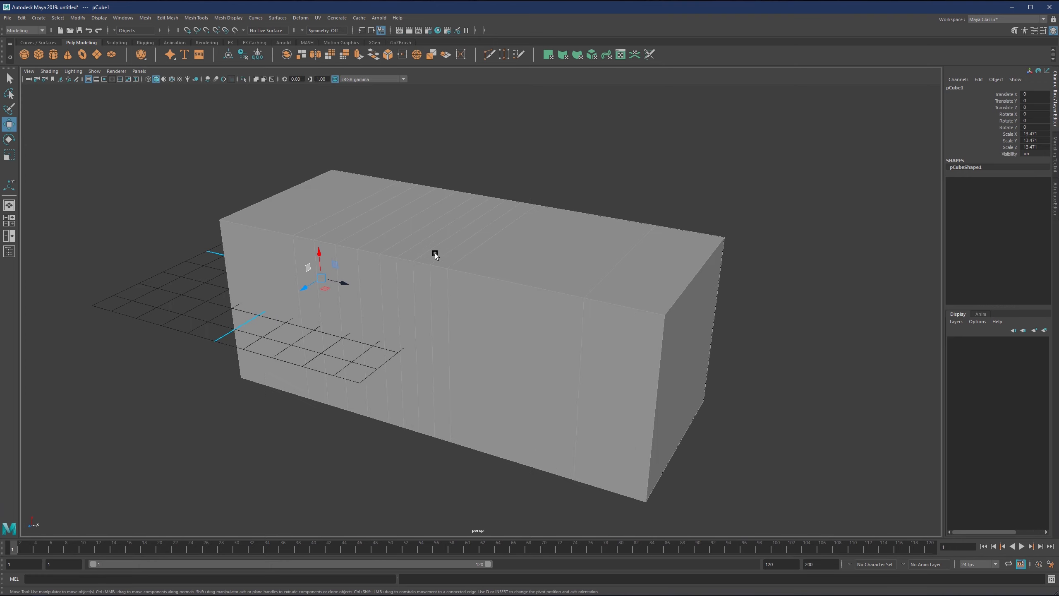
{"action": "left_click_drag", "start_coordinate": [435, 254], "coordinate": [437, 265], "text": "alt"}
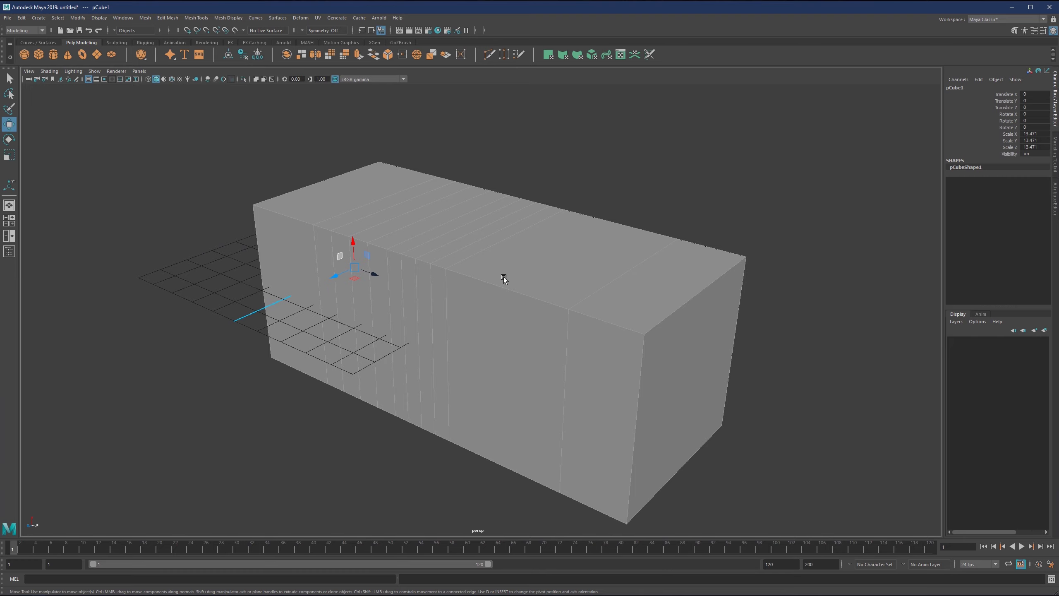
{"action": "right_click_drag", "start_coordinate": [502, 273], "coordinate": [479, 328], "text": "alt"}
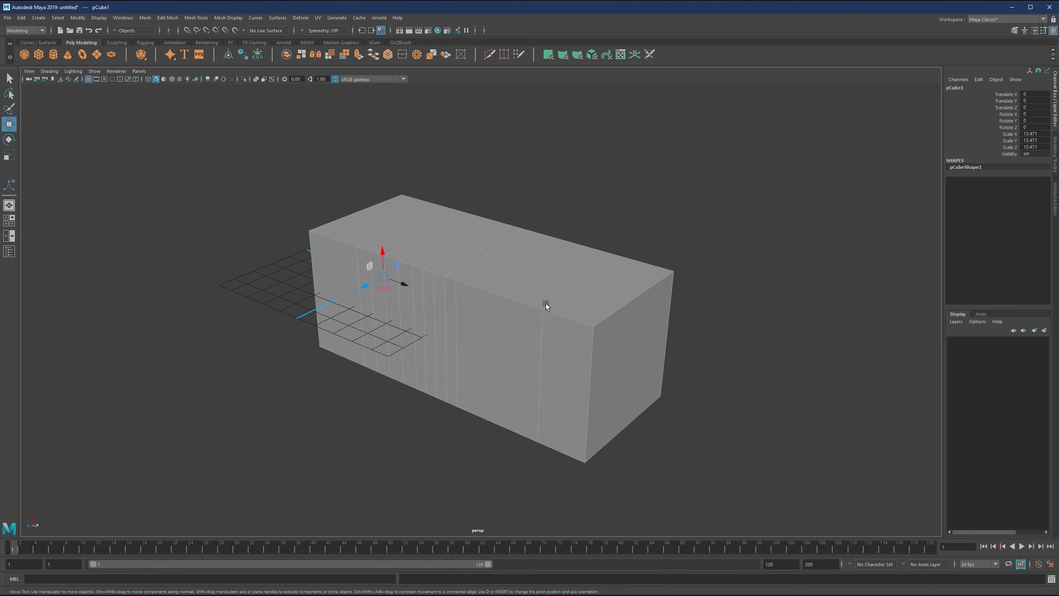
{"action": "key", "text": "Delete"}
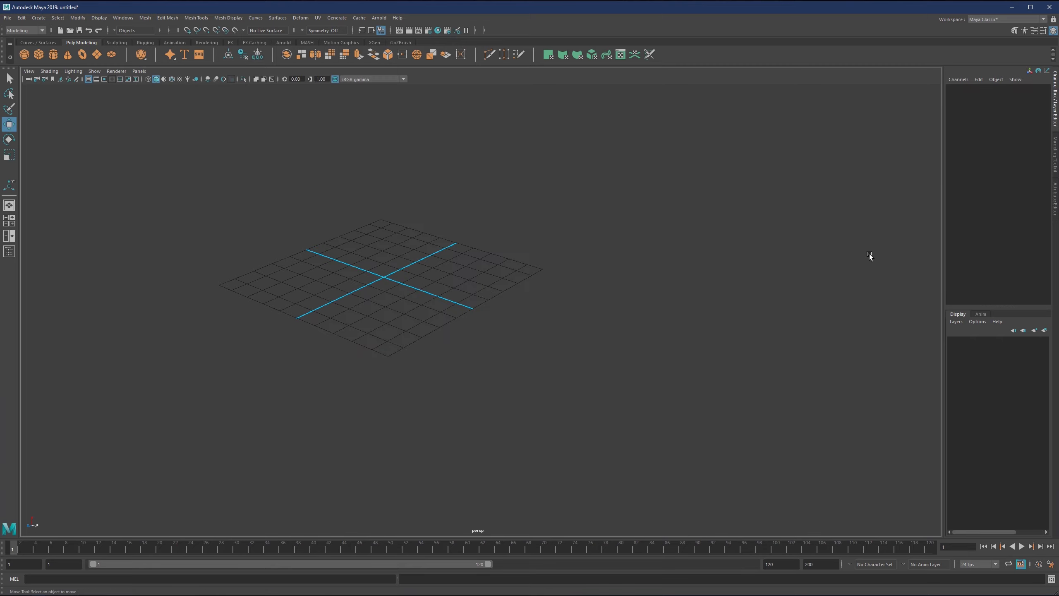
Create a new polygon cube at the origin and scale it uniformly to 18.52
{"action": "middle_click_drag", "start_coordinate": [427, 241], "coordinate": [441, 258], "text": "alt"}
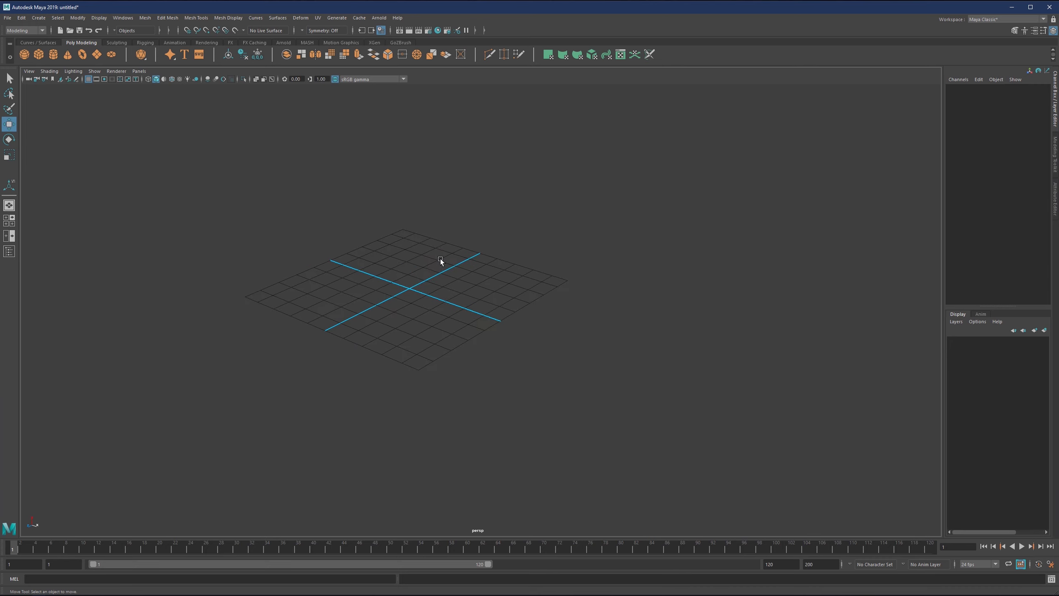
{"action": "right_click_drag", "start_coordinate": [430, 245], "coordinate": [436, 275], "text": "shift"}
{"action": "key", "text": "r"}
{"action": "left_click_drag", "start_coordinate": [410, 289], "coordinate": [738, 267]}
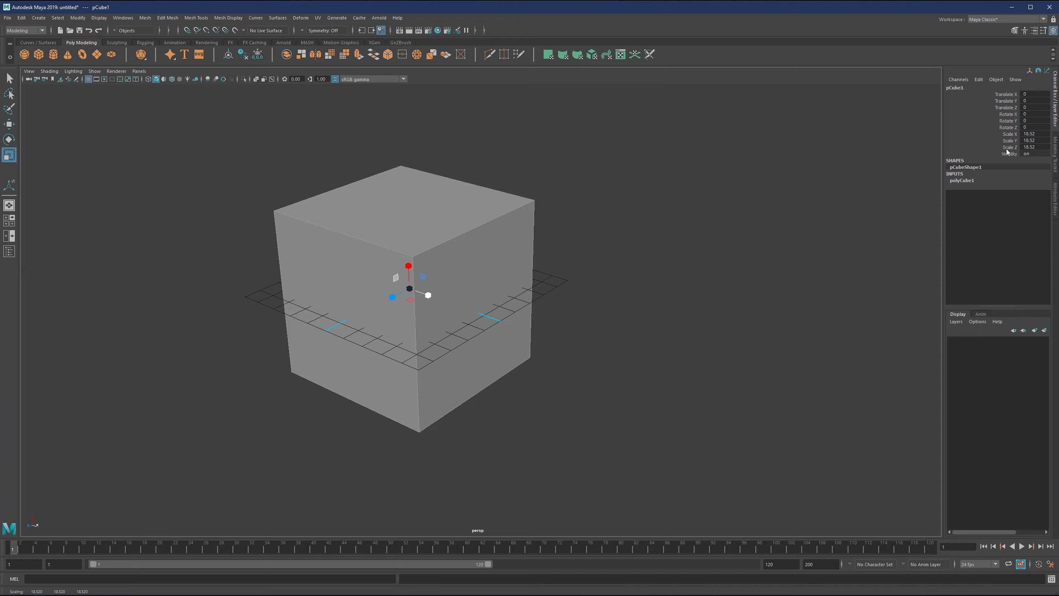
{"action": "left_click_drag", "start_coordinate": [418, 264], "coordinate": [450, 288], "text": "alt"}
{"action": "scroll", "coordinate": [452, 269], "scroll_direction": "up", "scroll_amount": 2}
{"action": "scroll", "coordinate": [540, 276], "scroll_direction": "down", "scroll_amount": 1}
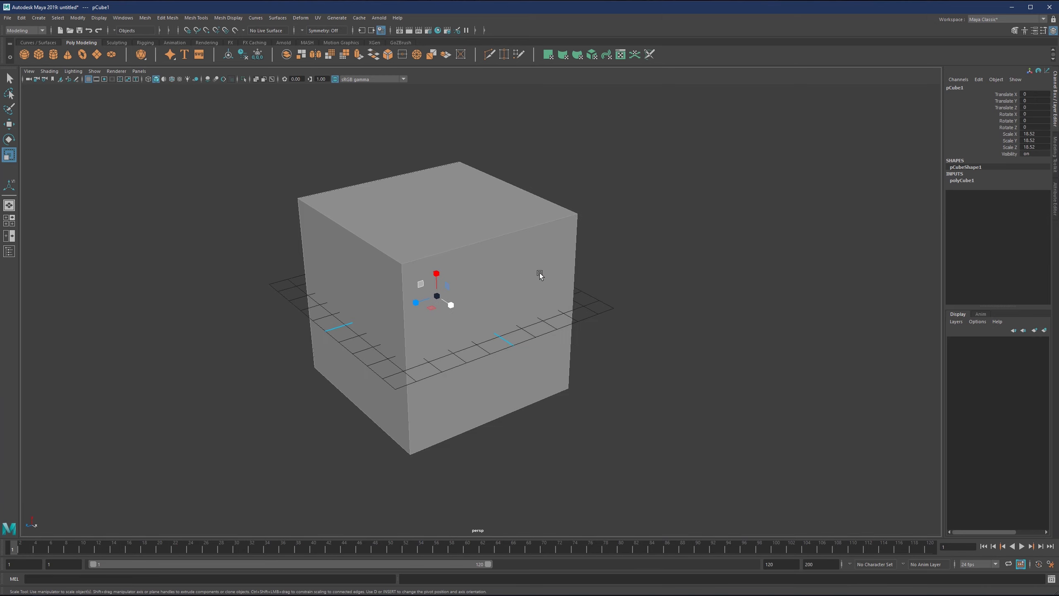
Show the cube's polyCube1 attributes in the Attribute Editor and set its width to 1.103, height to 0.812 and depth to 0.917
{"action": "left_click", "coordinate": [1056, 196]}
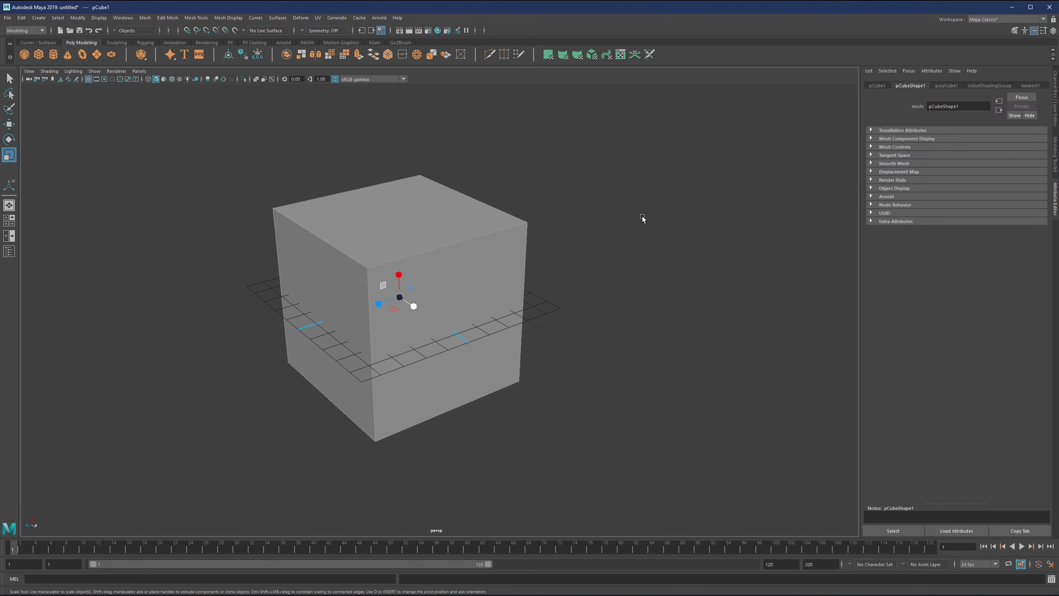
{"action": "left_click", "coordinate": [946, 86]}
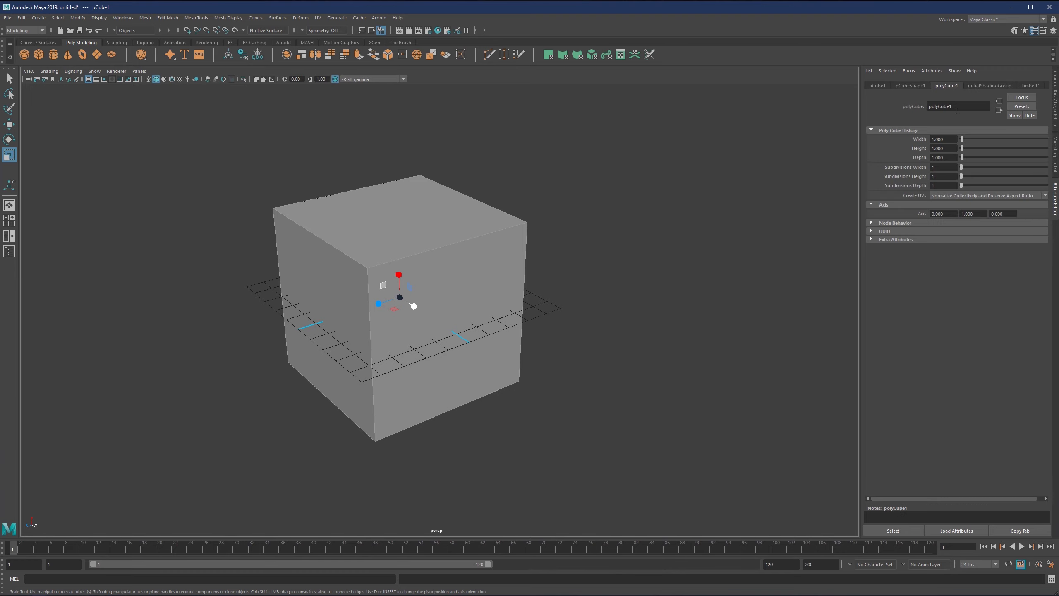
{"action": "left_click_drag", "start_coordinate": [961, 139], "coordinate": [967, 157]}
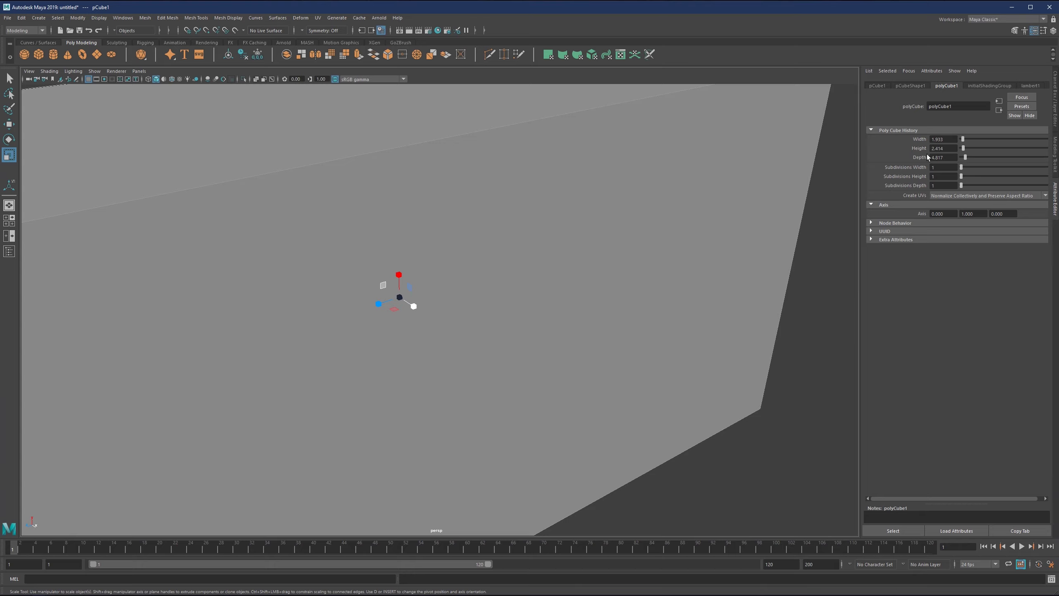
{"action": "left_click_drag", "start_coordinate": [966, 157], "coordinate": [938, 149]}
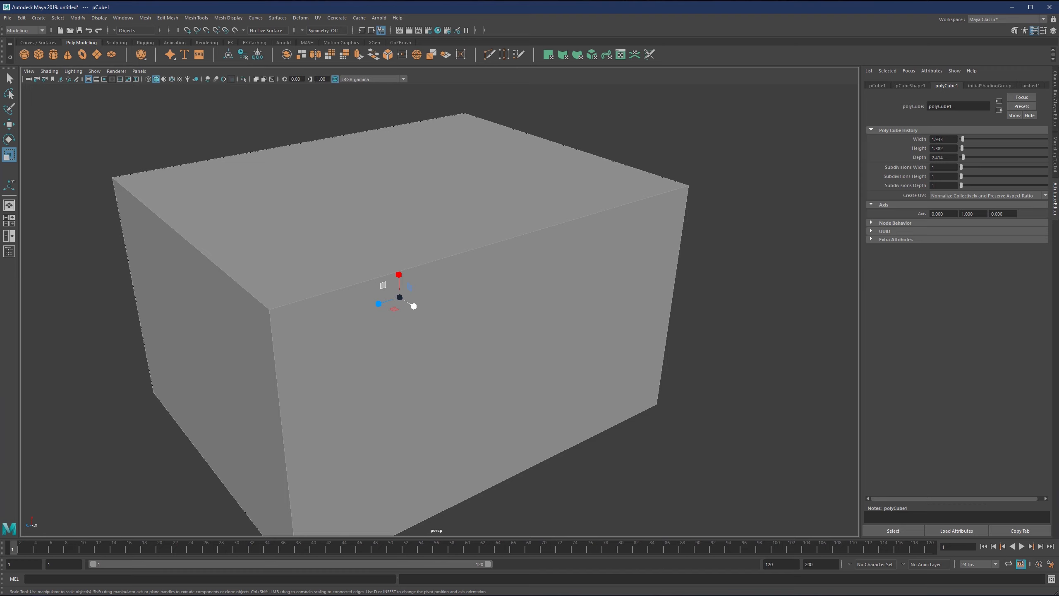
{"action": "left_click_drag", "start_coordinate": [937, 140], "coordinate": [774, 175], "text": "ctrl"}
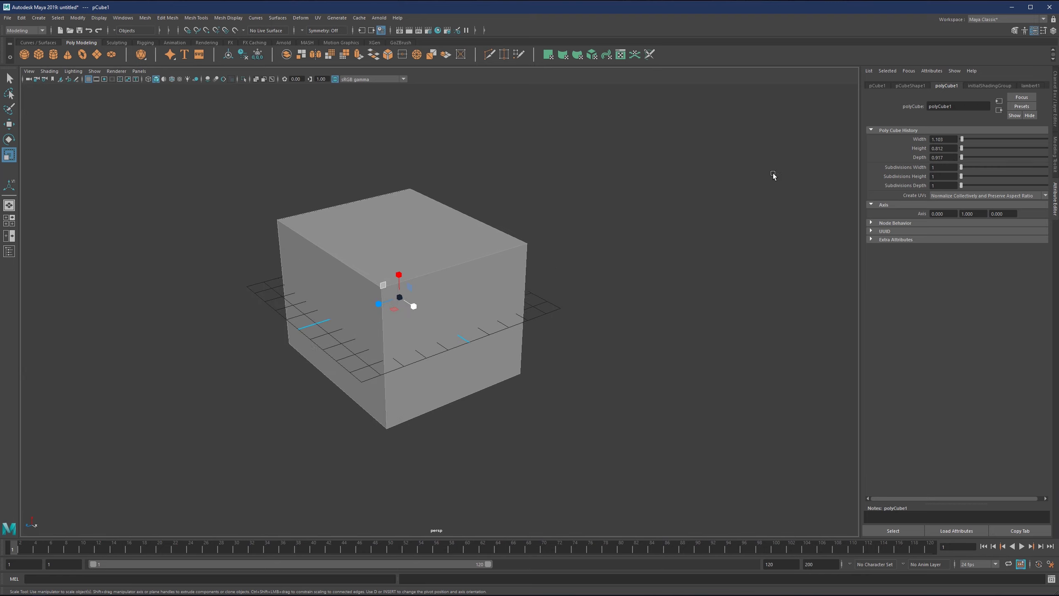
Review the initialShadingGroup attributes and darken the lambert1 material's color to a medium grey
{"action": "left_click", "coordinate": [981, 87]}
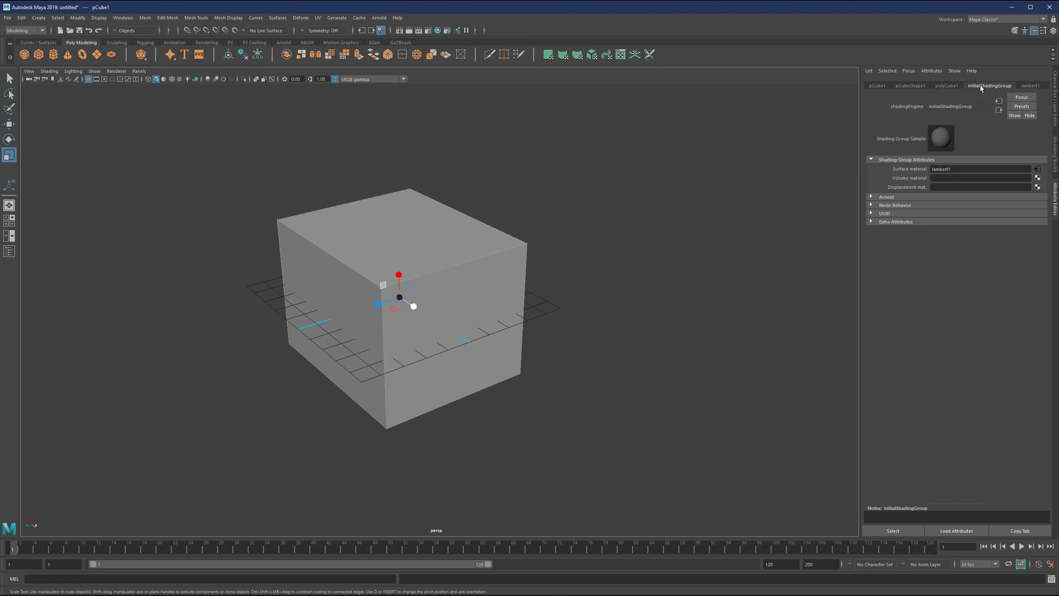
{"action": "left_click", "coordinate": [1031, 86]}
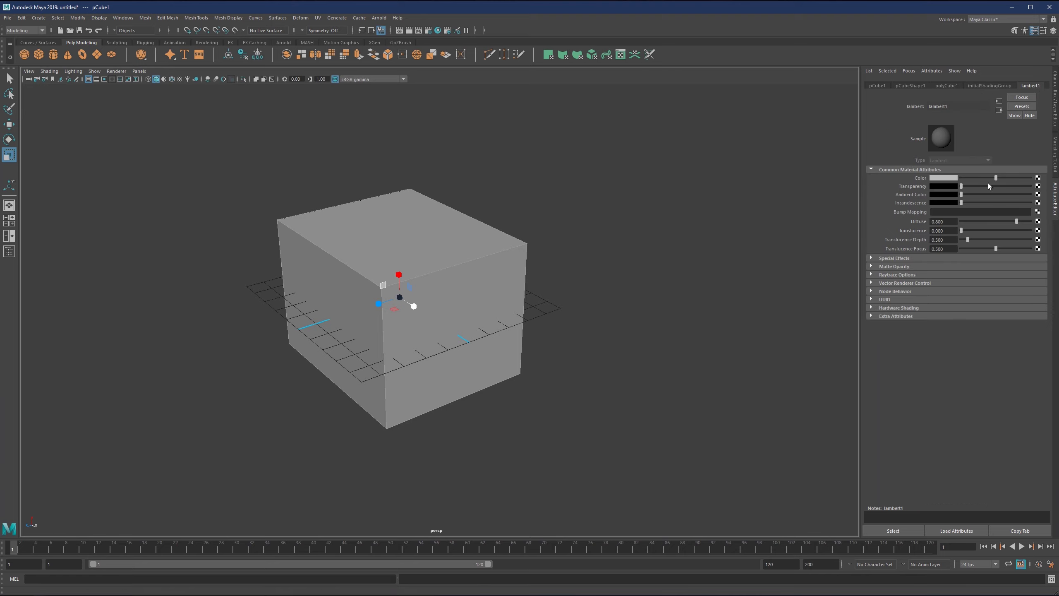
{"action": "left_click_drag", "start_coordinate": [995, 178], "coordinate": [978, 181]}
Show the material attributes directly from the cube and reselect the cube to bring back all its nodes
{"action": "right_click", "coordinate": [416, 216]}
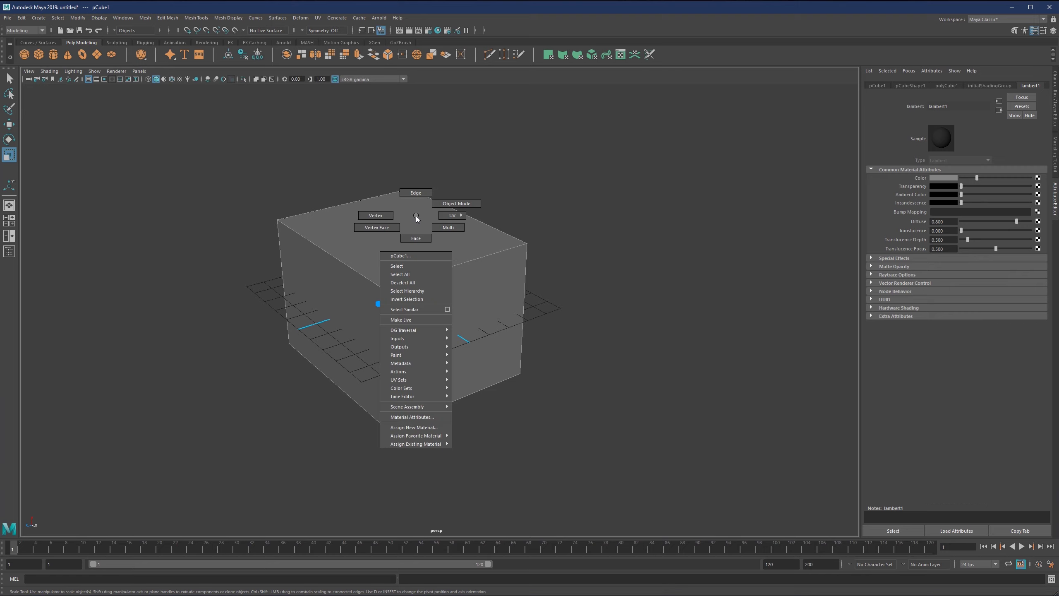
{"action": "left_click", "coordinate": [406, 416]}
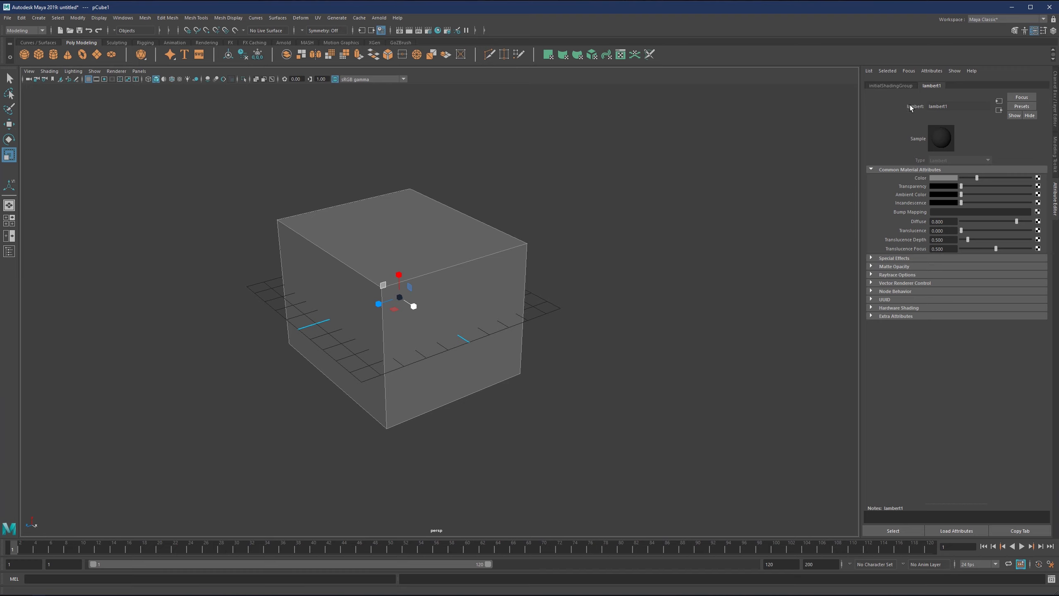
{"action": "left_click", "coordinate": [447, 241]}
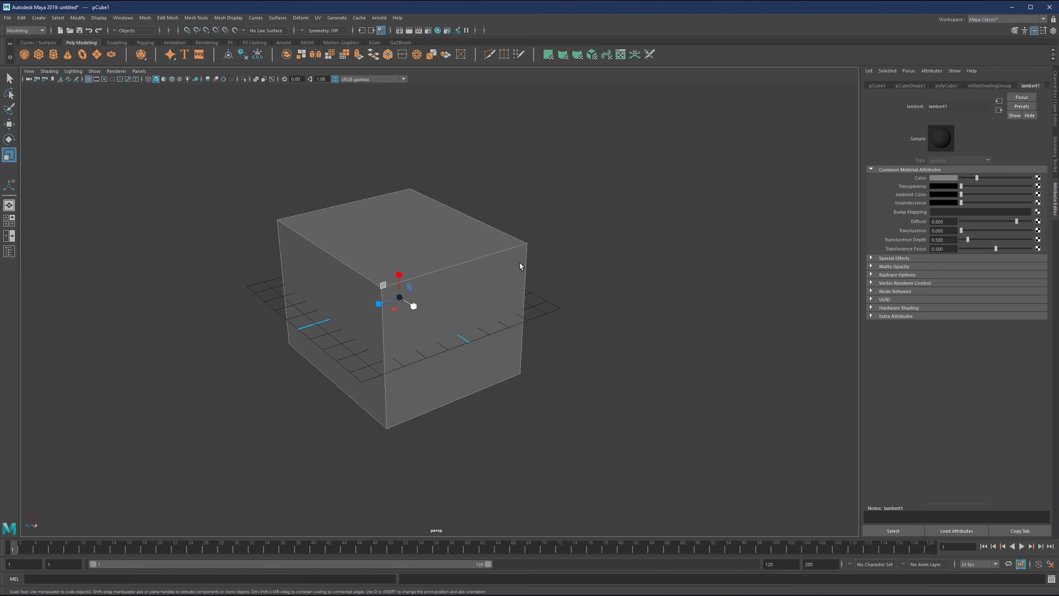
Review the cube's transform and shape nodes, expand the Smooth Mesh attributes and toggle Smooth Mesh Preview on and off repeatedly
{"action": "left_click", "coordinate": [878, 89]}
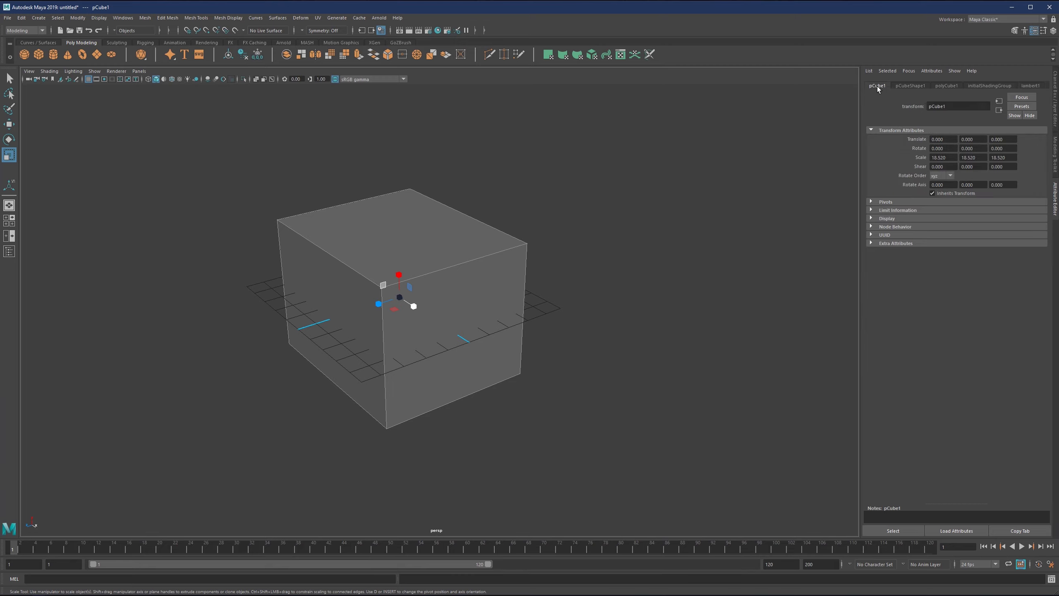
{"action": "left_click", "coordinate": [903, 89]}
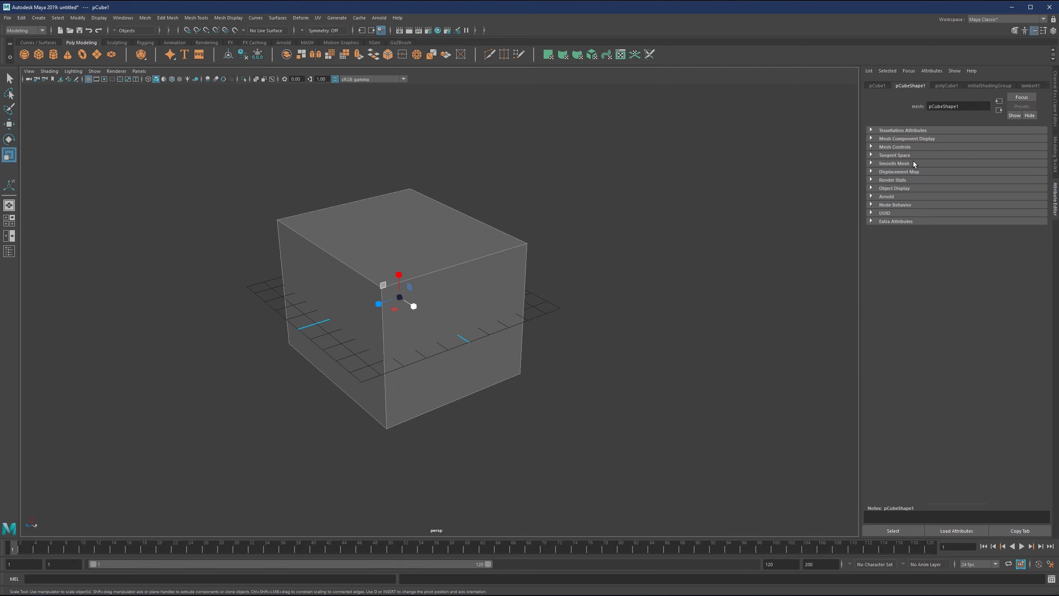
{"action": "left_click", "coordinate": [895, 164]}
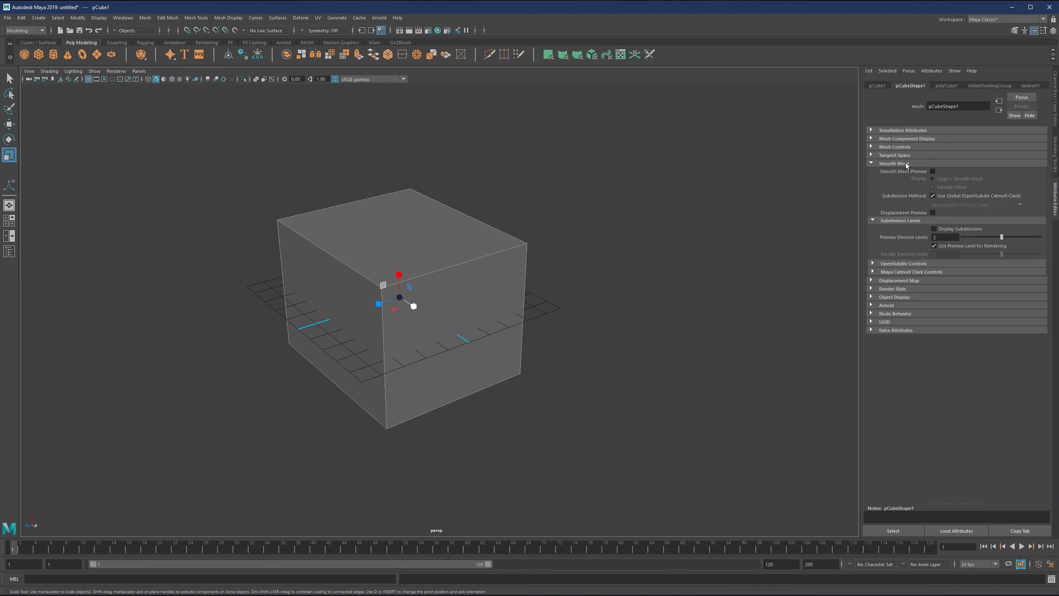
{"action": "left_click", "coordinate": [933, 171]}
{"action": "left_click", "coordinate": [933, 171]}
{"action": "left_click", "coordinate": [933, 171]}
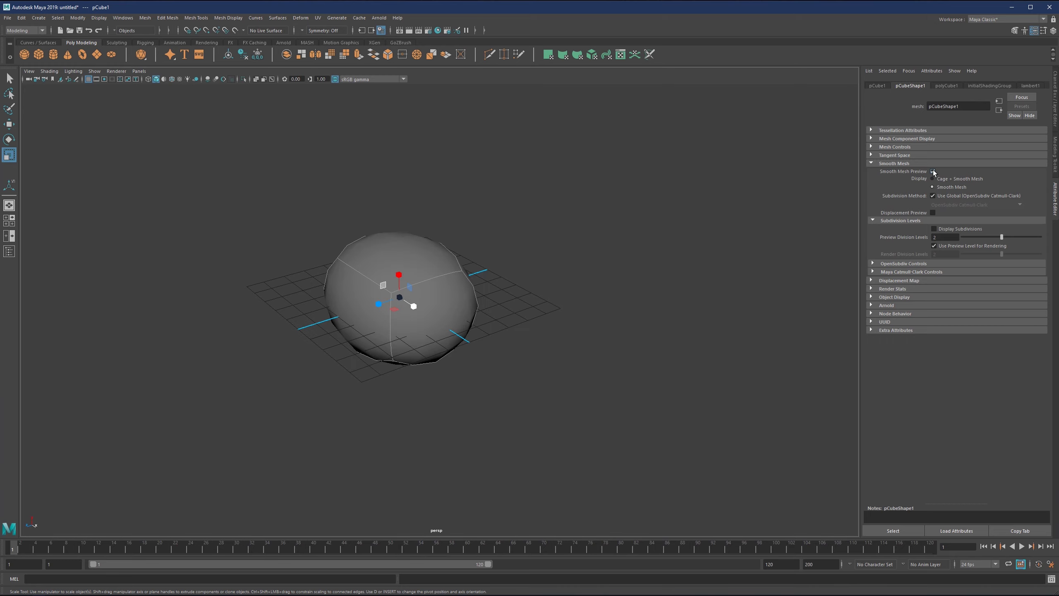
{"action": "left_click", "coordinate": [933, 171]}
{"action": "left_click", "coordinate": [933, 171]}
{"action": "left_click", "coordinate": [933, 172]}
{"action": "left_click", "coordinate": [933, 171]}
{"action": "left_click", "coordinate": [933, 171]}
{"action": "left_click", "coordinate": [933, 172]}
{"action": "left_click", "coordinate": [933, 171]}
Alternate the cube between smoothed and unsmoothed display to compare it with the Smooth Mesh Preview option, finishing in smoothed display
{"action": "key", "text": "3"}
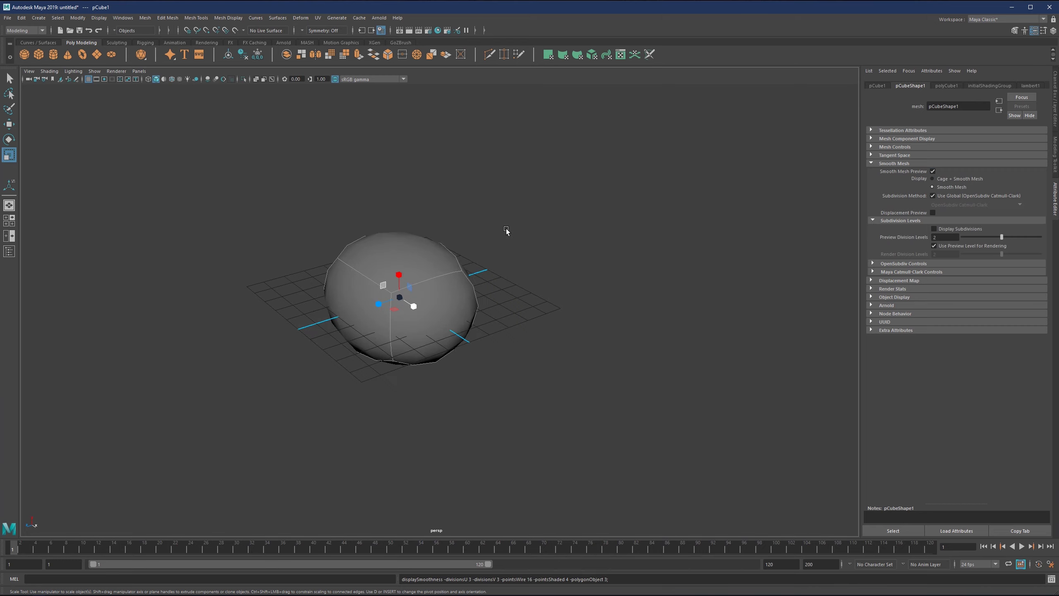
{"action": "key", "text": "1"}
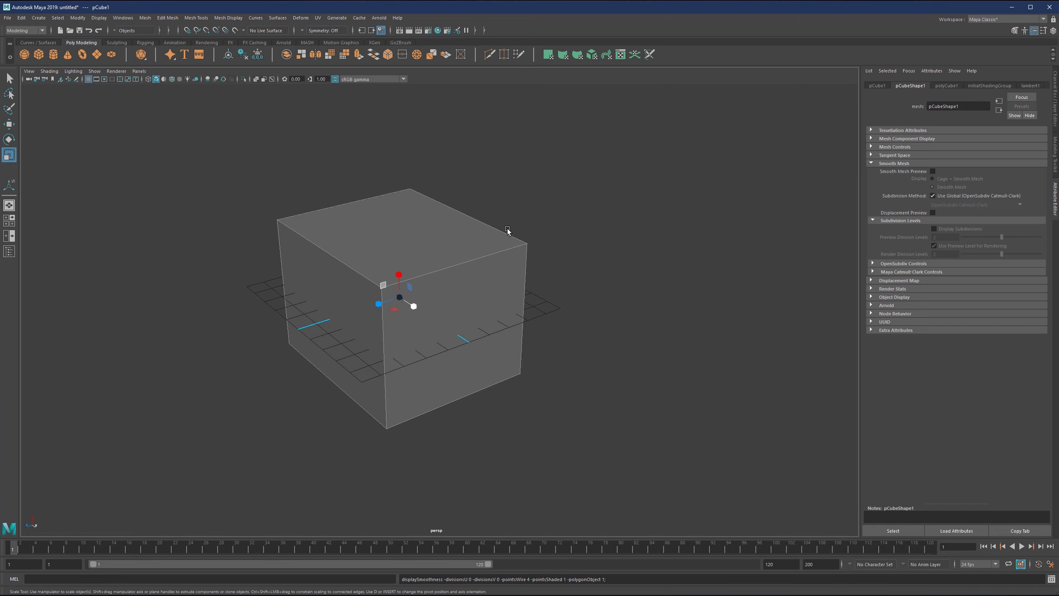
{"action": "key", "text": "3"}
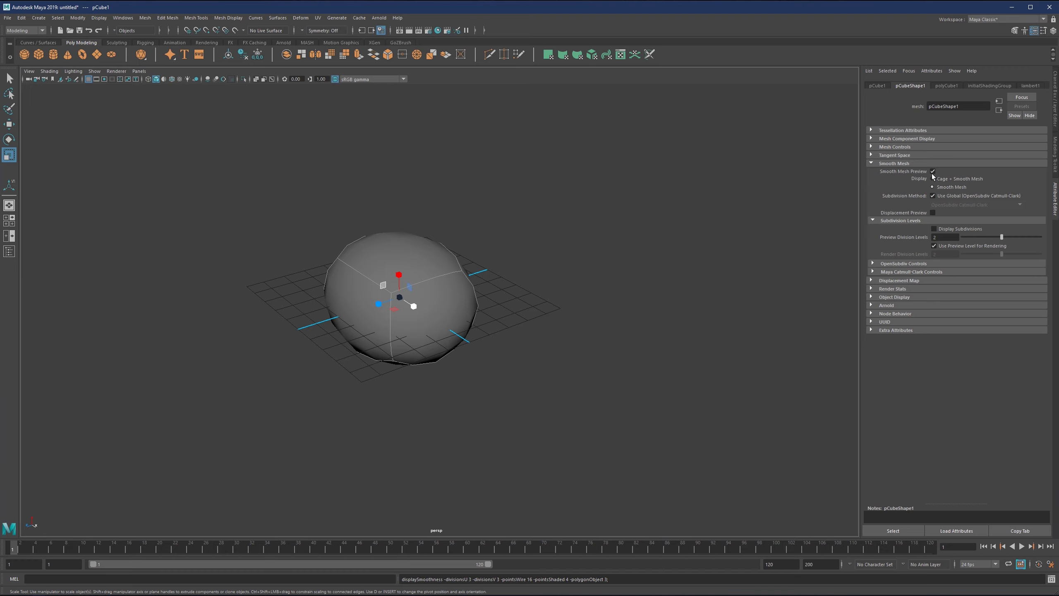
{"action": "key", "text": "1"}
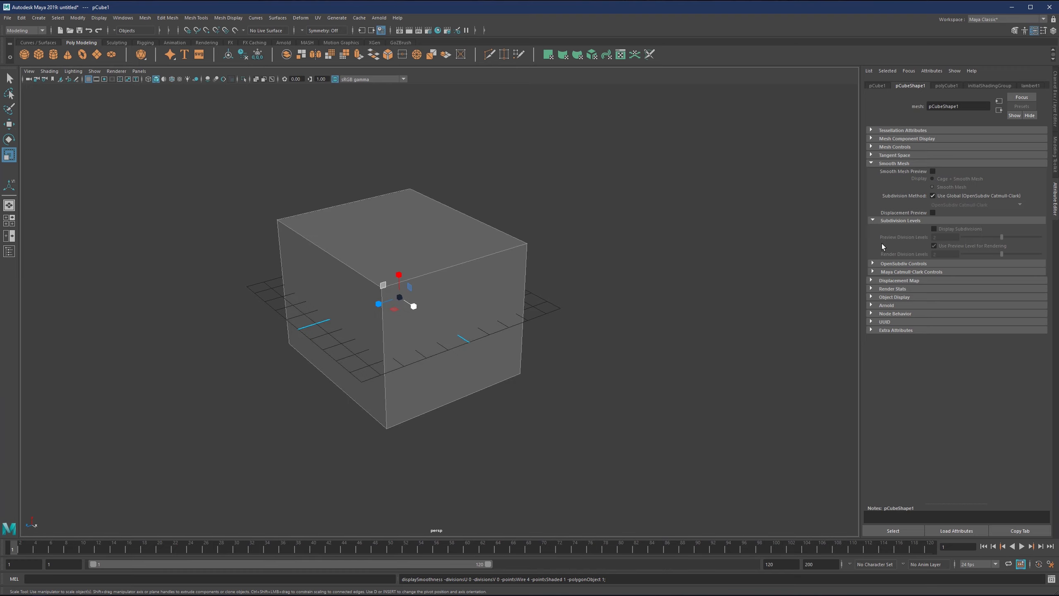
{"action": "key", "text": "3"}
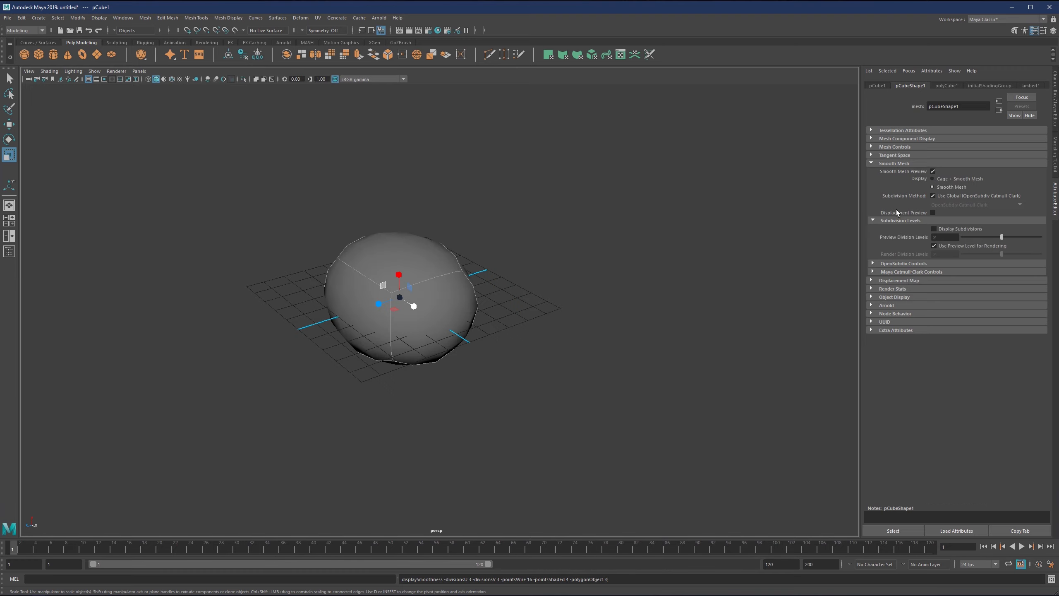
{"action": "key", "text": "1"}
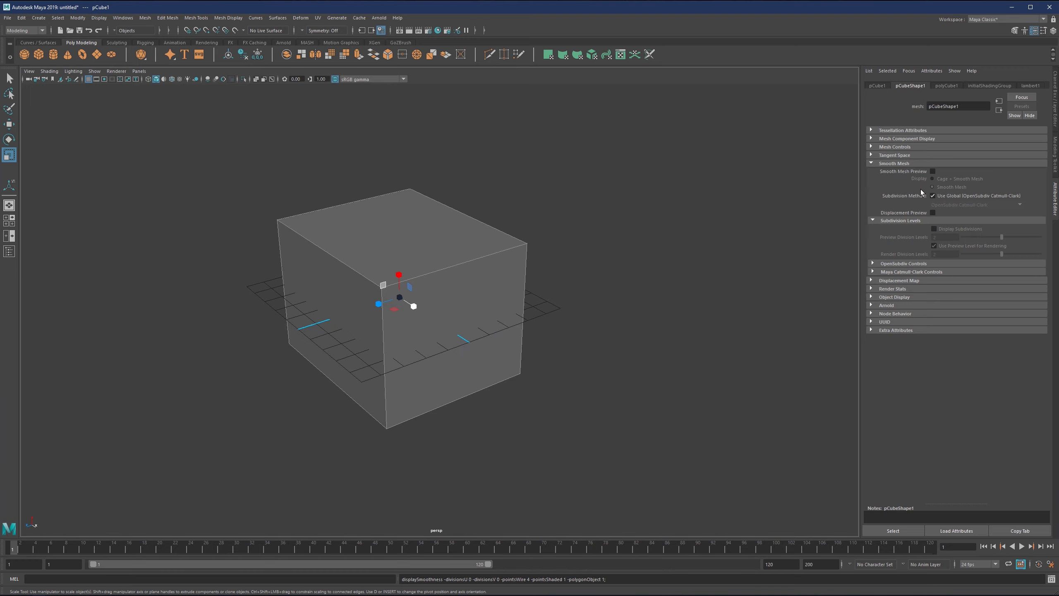
{"action": "key", "text": "3"}
{"action": "key", "text": "1"}
{"action": "key", "text": "3"}
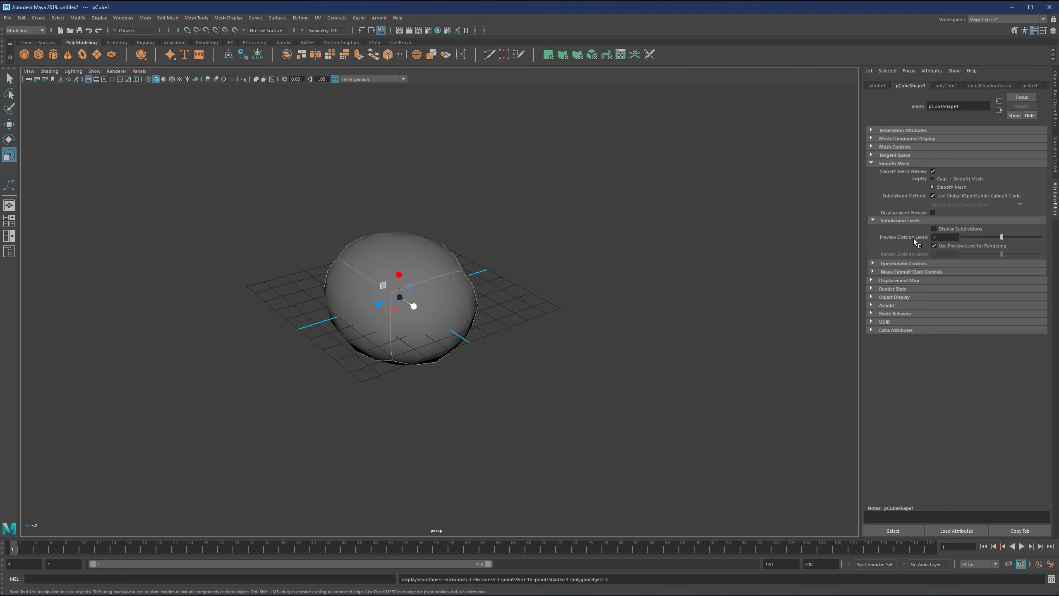
Lower the Preview Division Levels to 0, cycle them up and down, return them to 2 and restore the unsmoothed display
{"action": "left_click_drag", "start_coordinate": [1003, 237], "coordinate": [961, 234]}
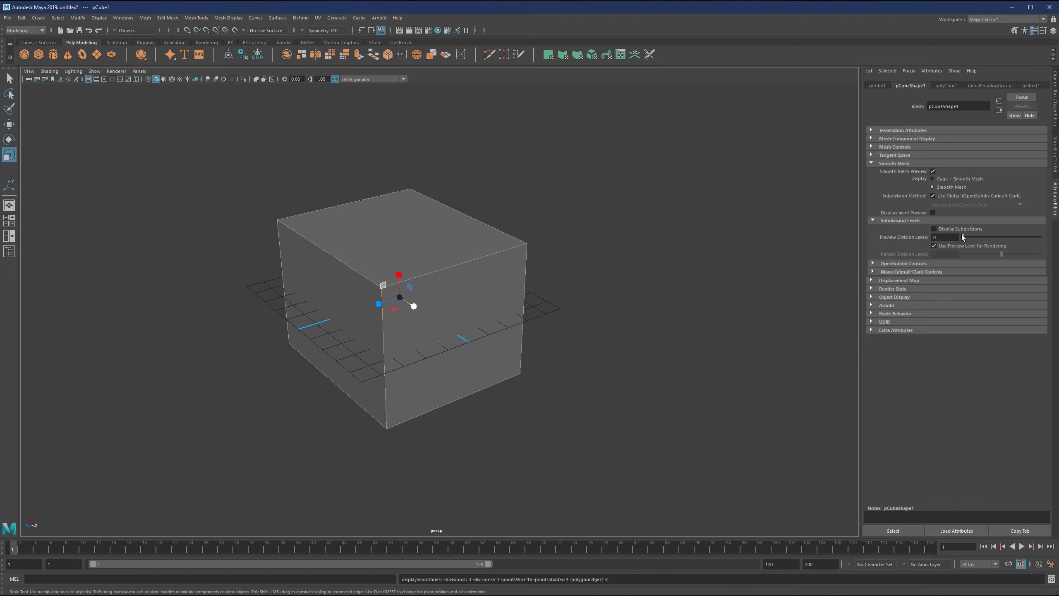
{"action": "key", "text": "Page_Up"}
{"action": "key", "text": "Page_Up"}
{"action": "key", "text": "Page_Down"}
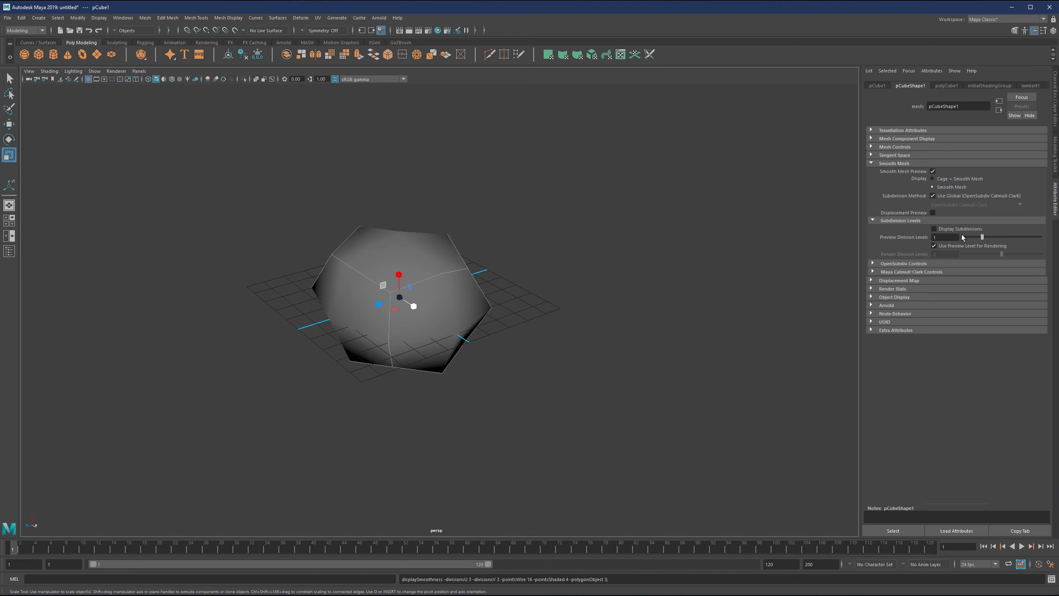
{"action": "key", "text": "Page_Down"}
{"action": "key", "text": "Page_Up"}
{"action": "key", "text": "Page_Up"}
{"action": "key", "text": "Page_Up"}
{"action": "key", "text": "Page_Down"}
{"action": "key", "text": "Page_Down"}
{"action": "key", "text": "Page_Down"}
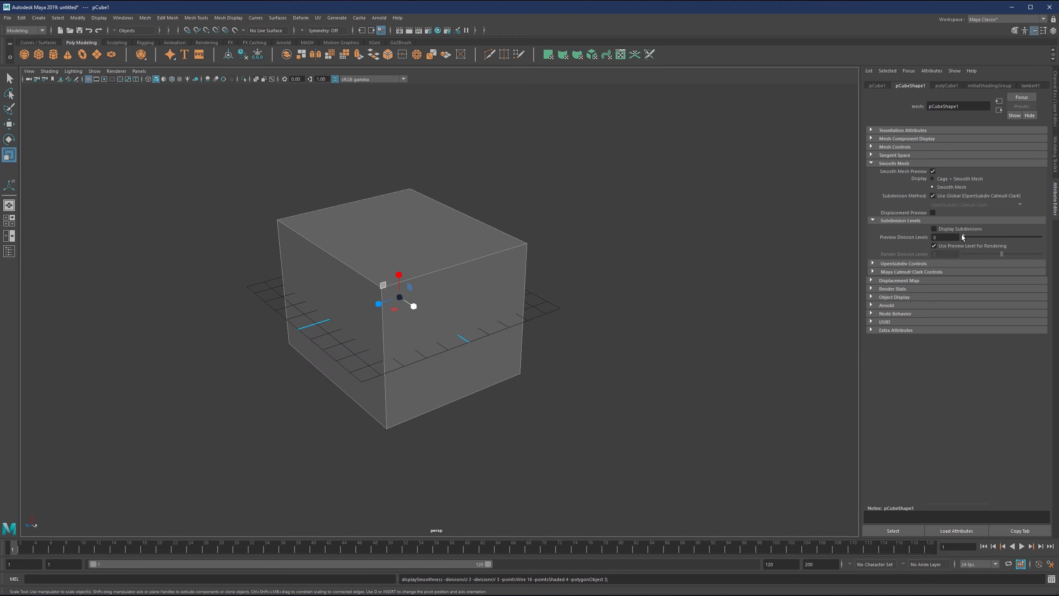
{"action": "key", "text": "Page_Up"}
{"action": "key", "text": "Page_Up"}
{"action": "key", "text": "1"}
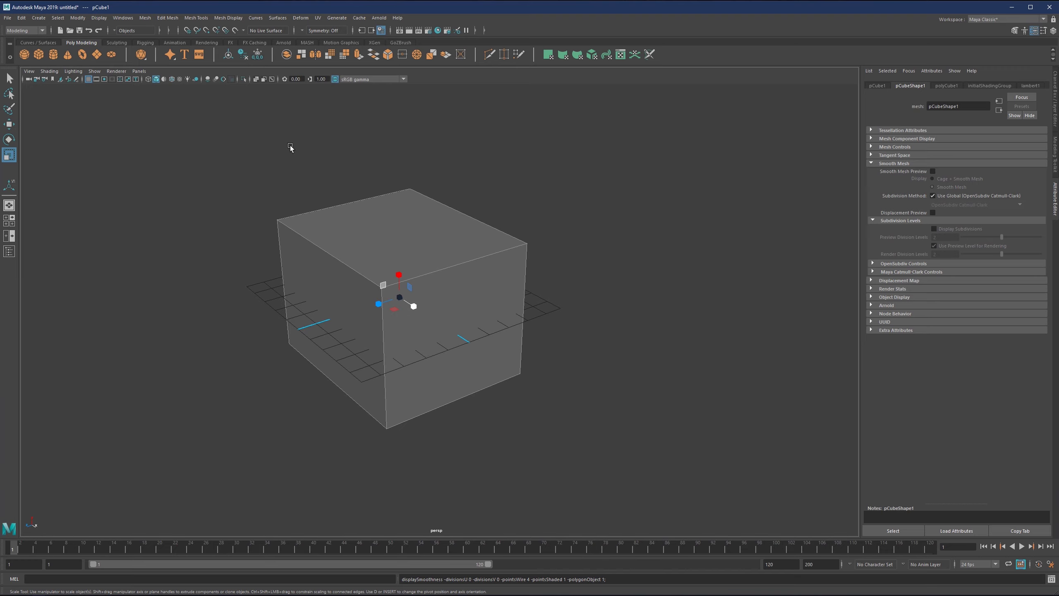
Duplicate the cube with the Move tool, placing the copy slightly above and behind the original, in unsmoothed display
{"action": "key", "text": "w"}
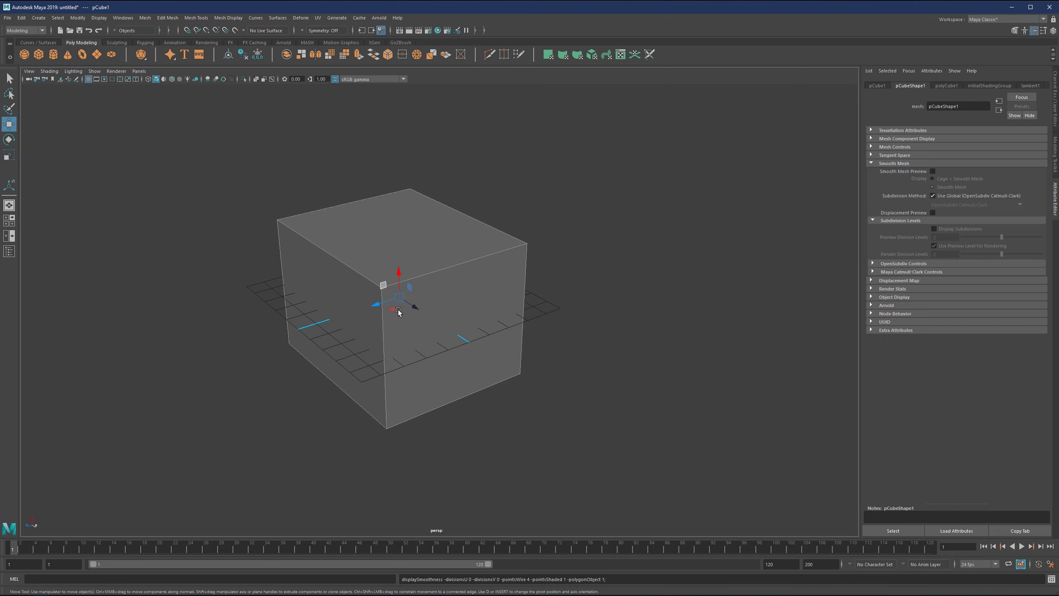
{"action": "mouse_move", "coordinate": [380, 304]}
{"action": "left_mouse_down", "text": "shift"}
{"action": "mouse_move", "coordinate": [444, 298]}
{"action": "mouse_move", "coordinate": [466, 277]}
{"action": "mouse_move", "coordinate": [466, 240]}
{"action": "mouse_move", "coordinate": [507, 274]}
{"action": "left_mouse_up", "text": "shift"}
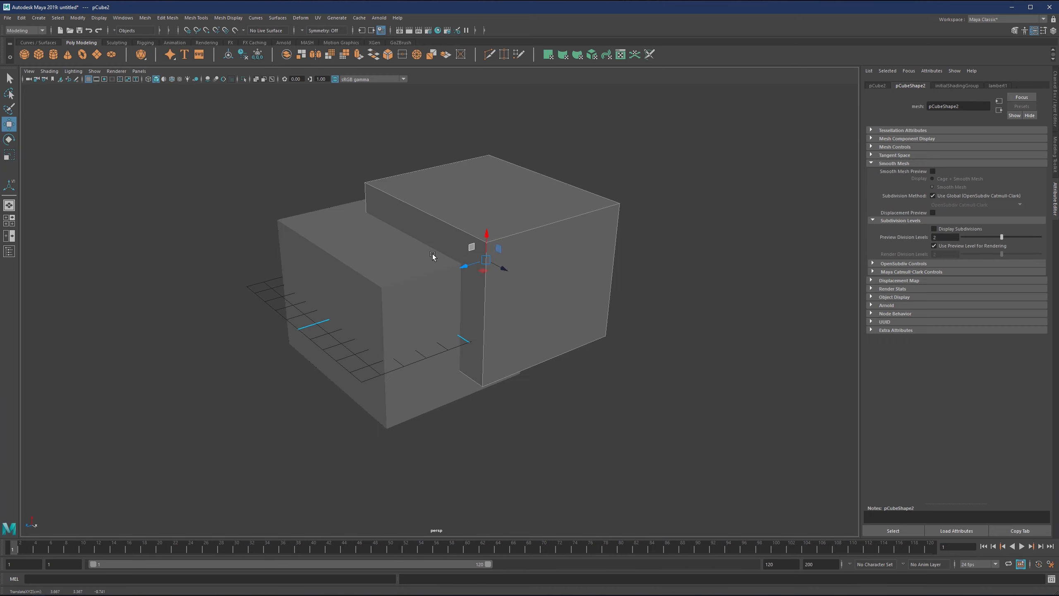
{"action": "key", "text": "1"}
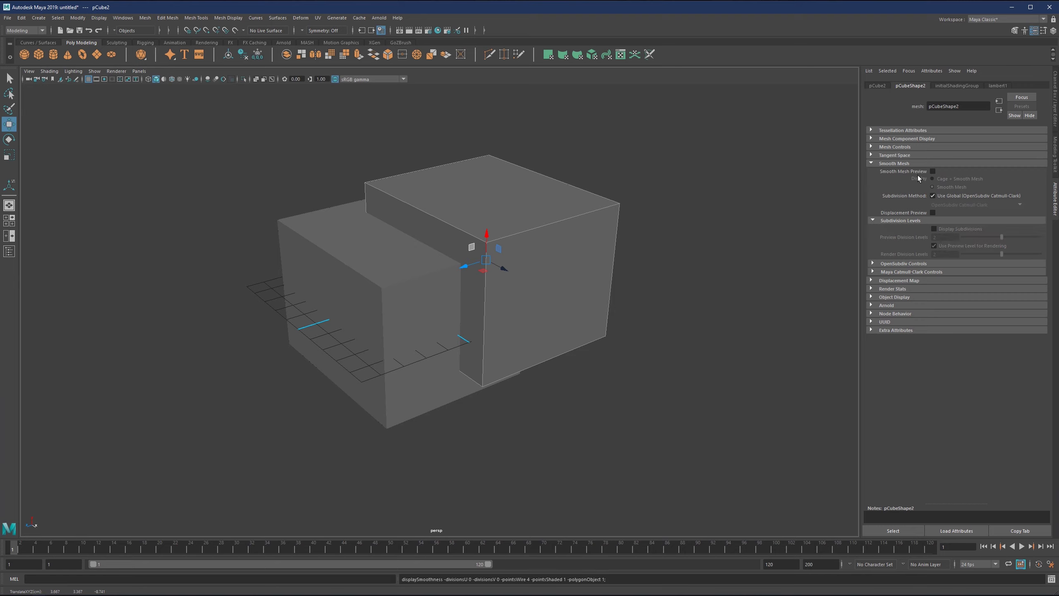
Toggle the copy's Smooth Mesh Preview, show it as Cage + Smooth Mesh and return it to unsmoothed display
{"action": "left_click", "coordinate": [933, 171]}
{"action": "left_click", "coordinate": [933, 171]}
{"action": "key", "text": "2"}
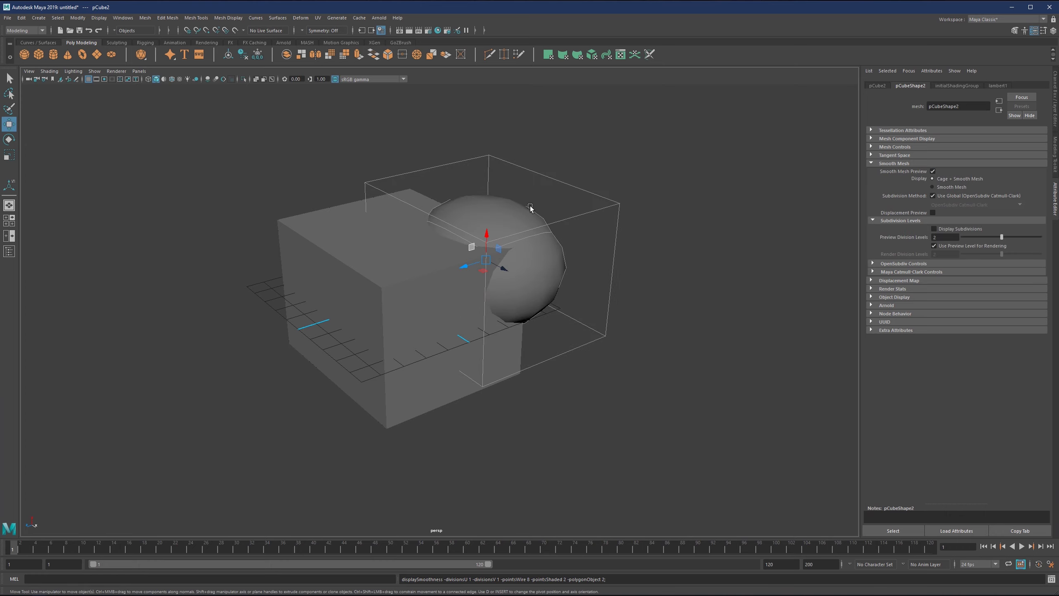
{"action": "key", "text": "1"}
Toggle the viewport between wireframe and shaded display several times, finishing in shaded display
{"action": "key", "text": "4"}
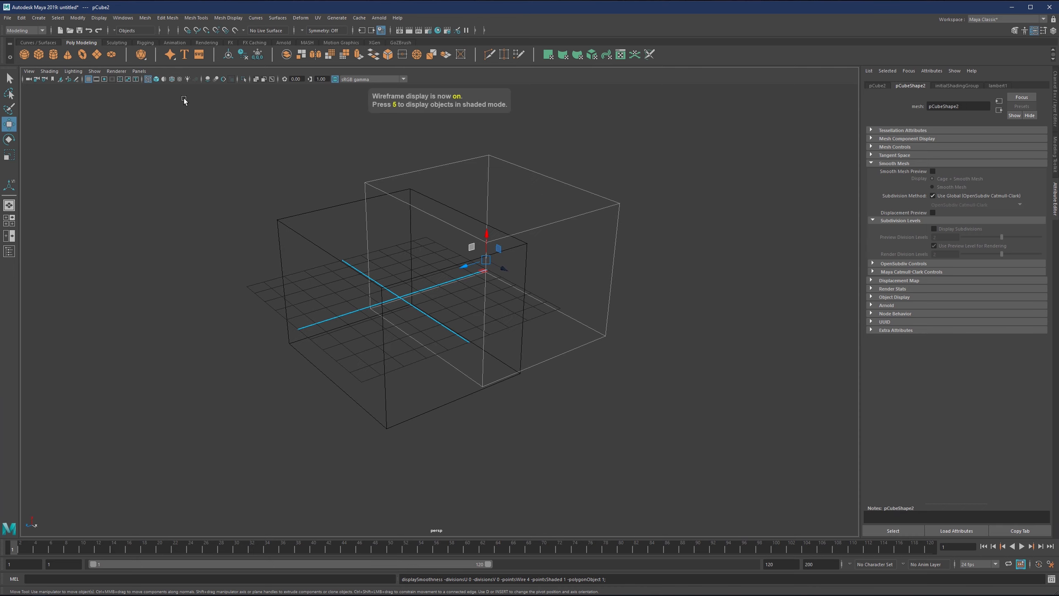
{"action": "left_click", "coordinate": [149, 80]}
{"action": "left_click", "coordinate": [149, 80]}
{"action": "left_click", "coordinate": [147, 80]}
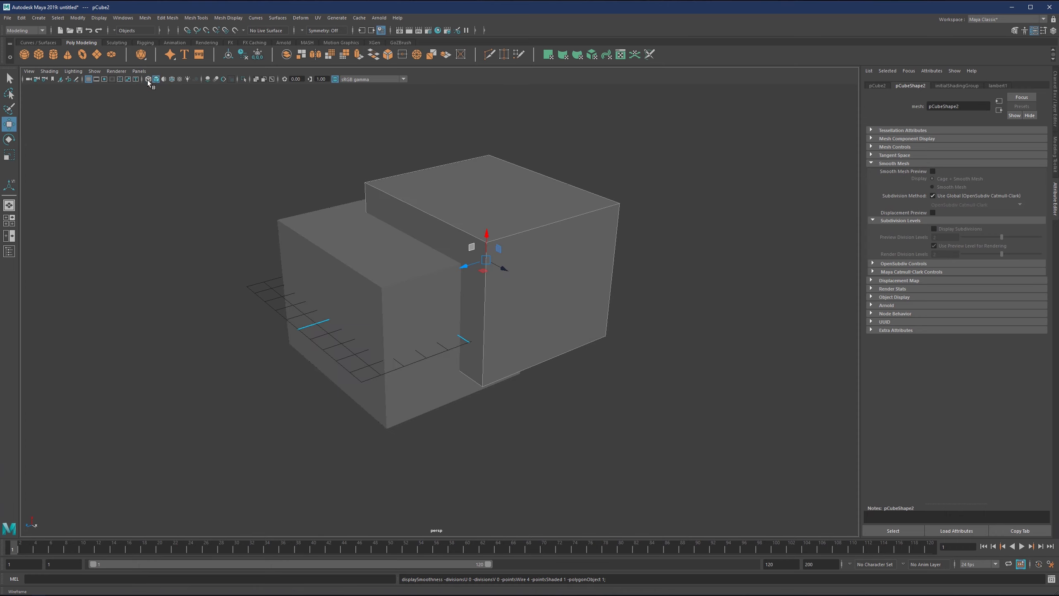
{"action": "left_click", "coordinate": [149, 80]}
{"action": "left_click", "coordinate": [149, 80]}
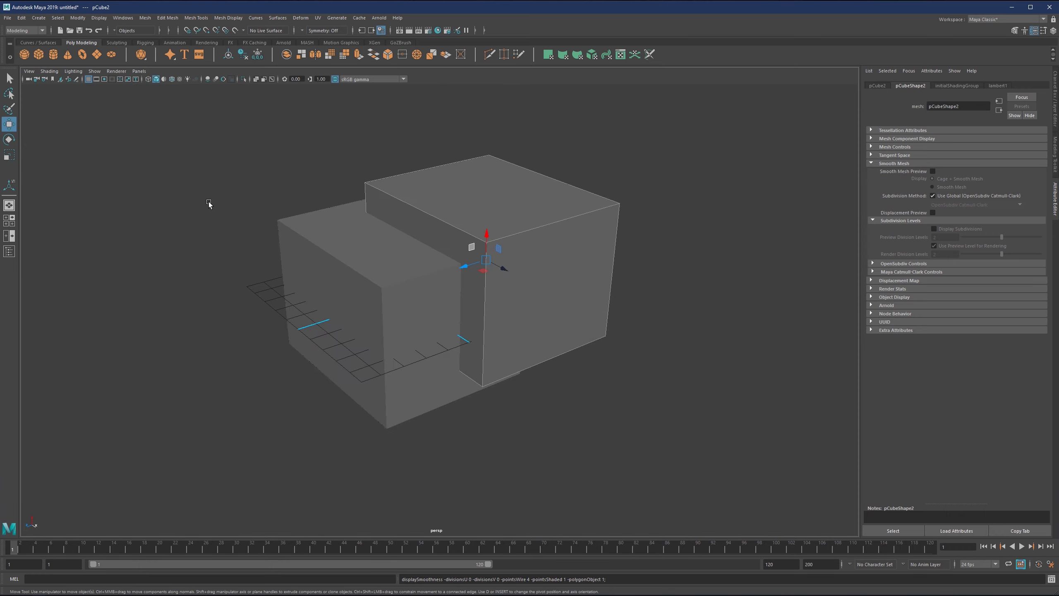
Switch the viewport through shaded and textured display and turn on the use of all scene lights
{"action": "key", "text": "5"}
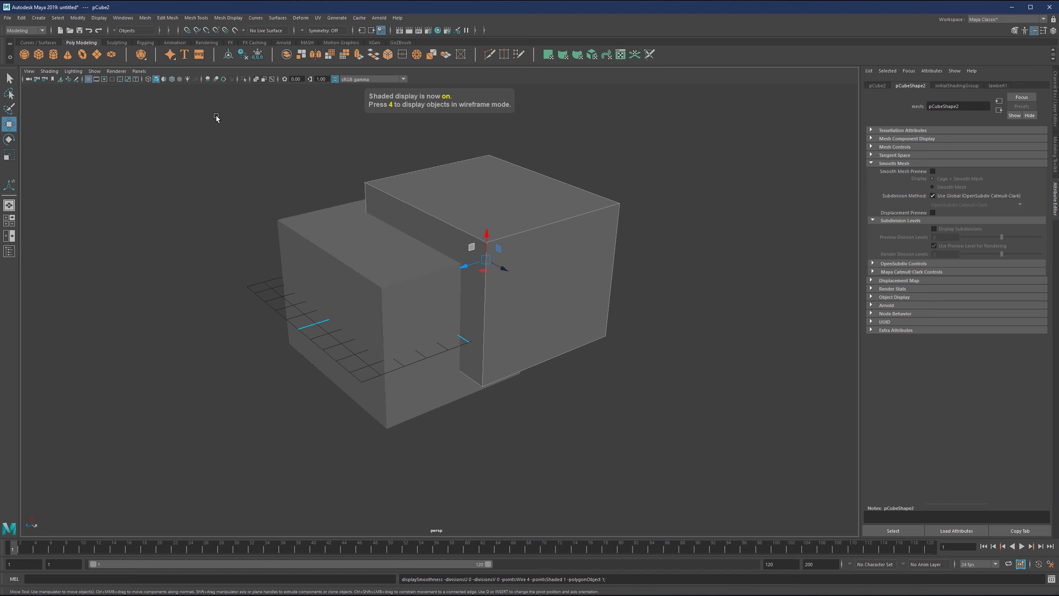
{"action": "key", "text": "6"}
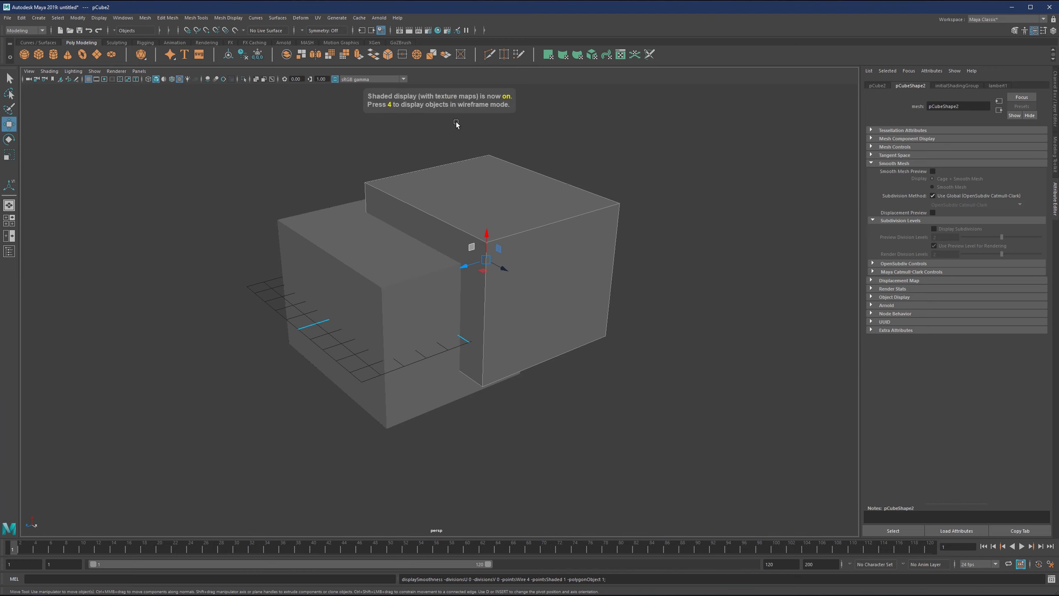
{"action": "key", "text": "7"}
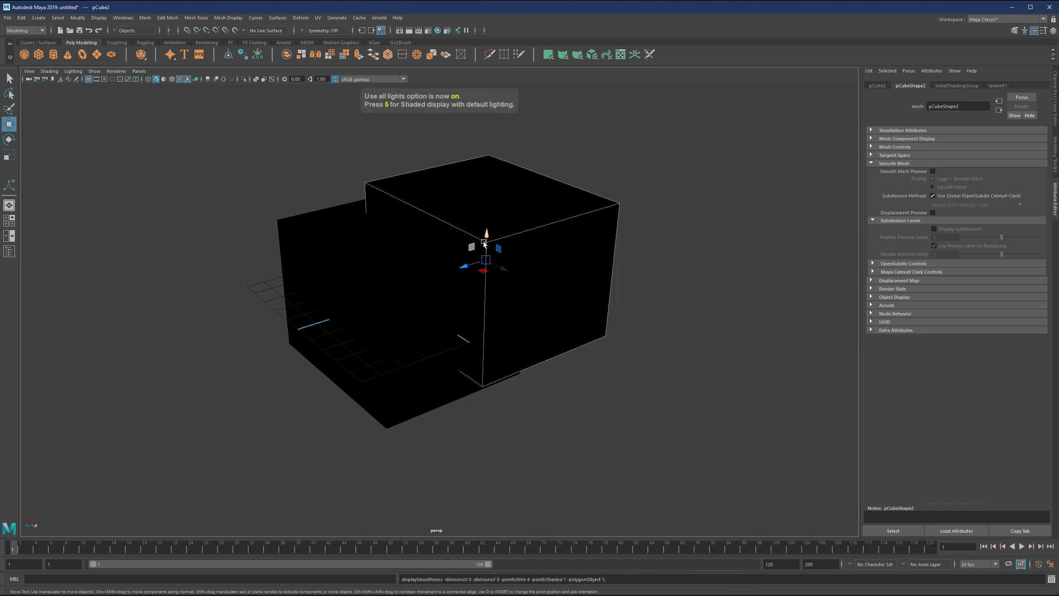
Turn off the use of all scene lights and enable screen space ambient occlusion in the viewport
{"action": "left_click", "coordinate": [186, 79]}
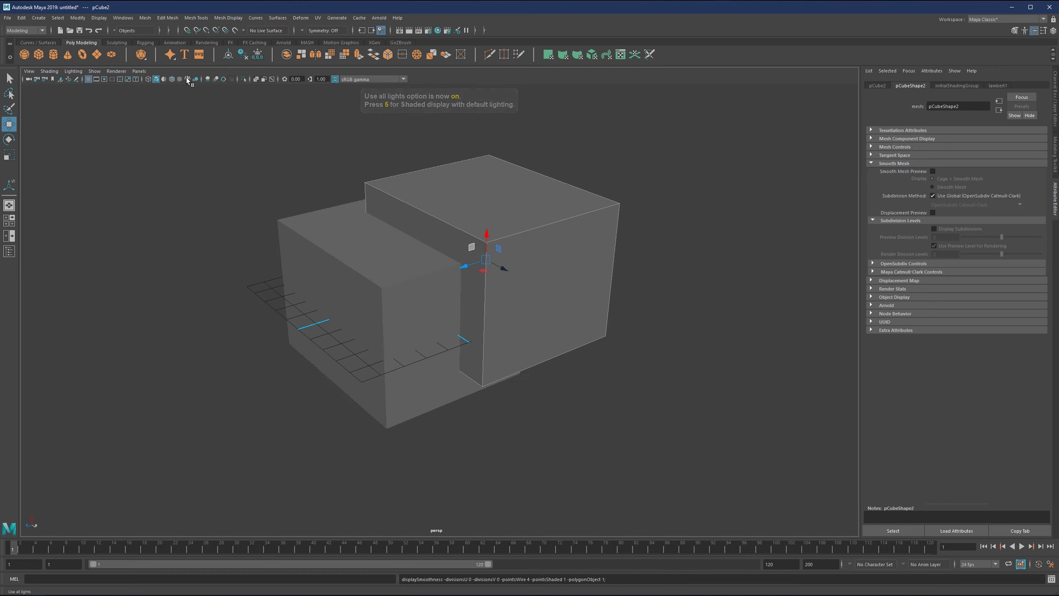
{"action": "left_click", "coordinate": [207, 80]}
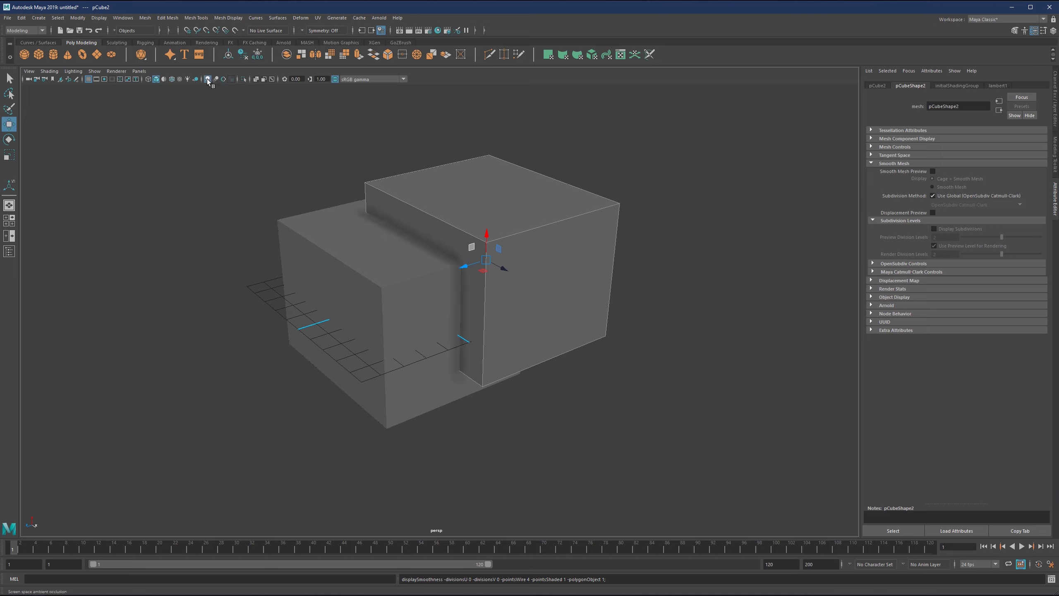
Turn on X-ray display in the viewport and view the two see-through cubes from a slightly different angle
{"action": "left_click", "coordinate": [255, 80]}
{"action": "left_click_drag", "start_coordinate": [419, 198], "coordinate": [464, 213], "text": "alt"}
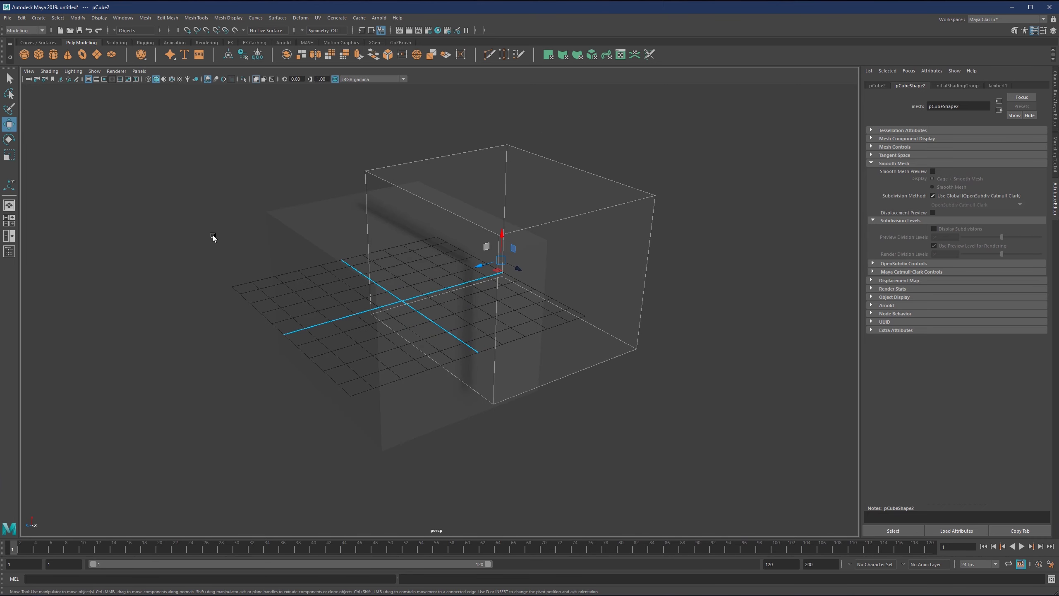
{"action": "mouse_move", "coordinate": [361, 209]}
{"action": "left_mouse_down", "text": "alt"}
{"action": "mouse_move", "coordinate": [380, 205]}
{"action": "mouse_move", "coordinate": [360, 210]}
{"action": "left_mouse_up", "text": "alt"}
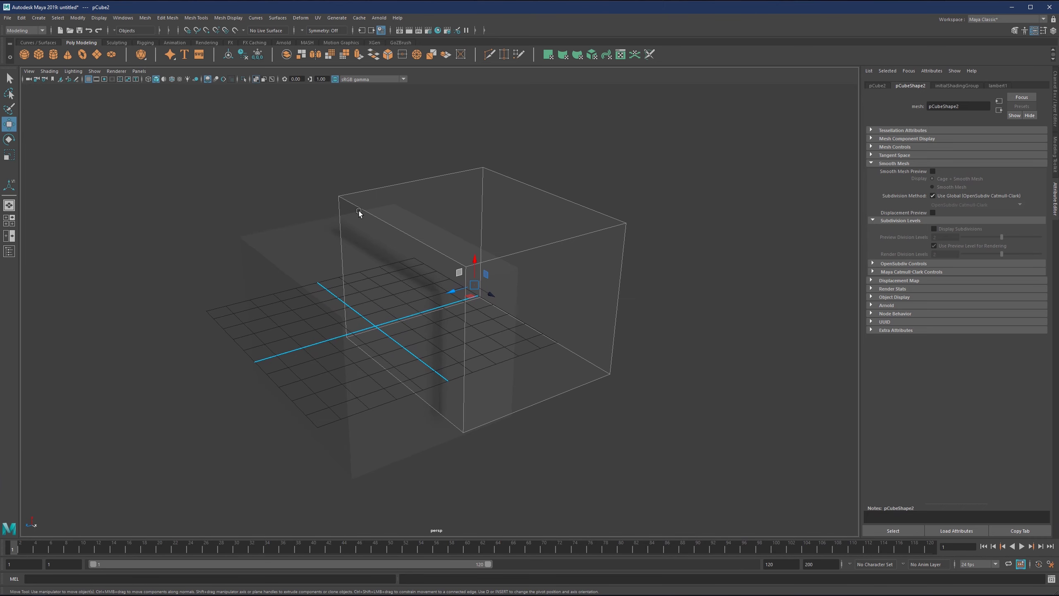
Collapse the Attribute Editor and show the Modeling Toolkit in its place
{"action": "left_click", "coordinate": [1056, 199]}
{"action": "left_click", "coordinate": [1056, 199]}
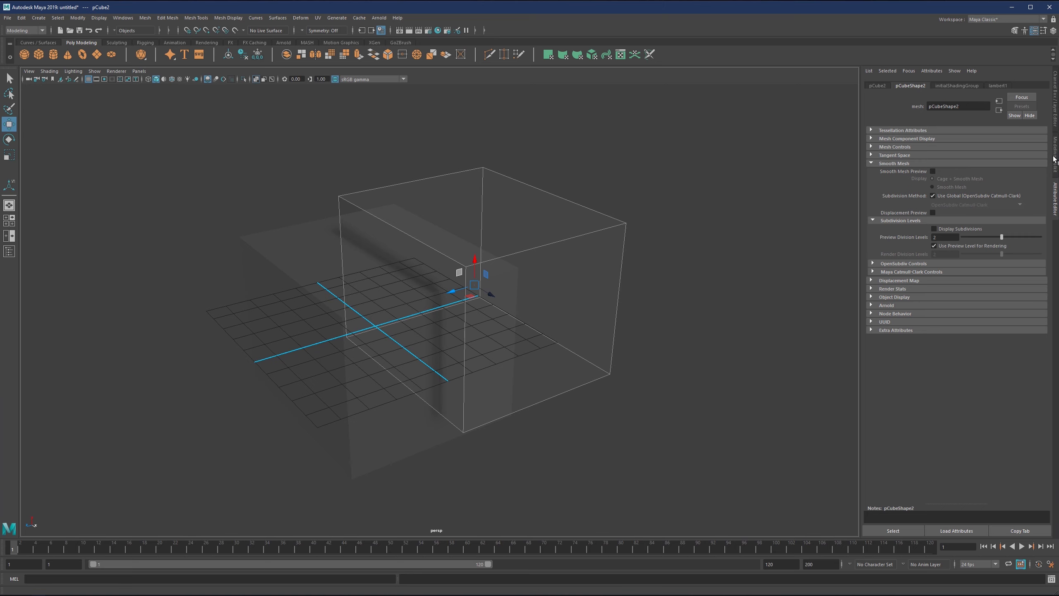
{"action": "left_click", "coordinate": [1056, 162]}
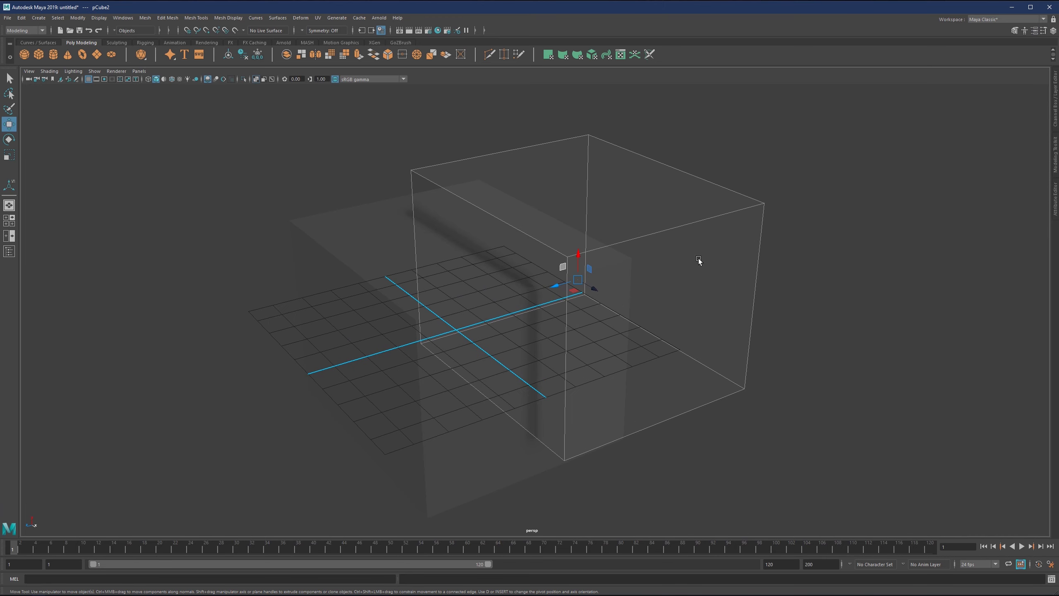
{"action": "left_click", "coordinate": [1055, 160]}
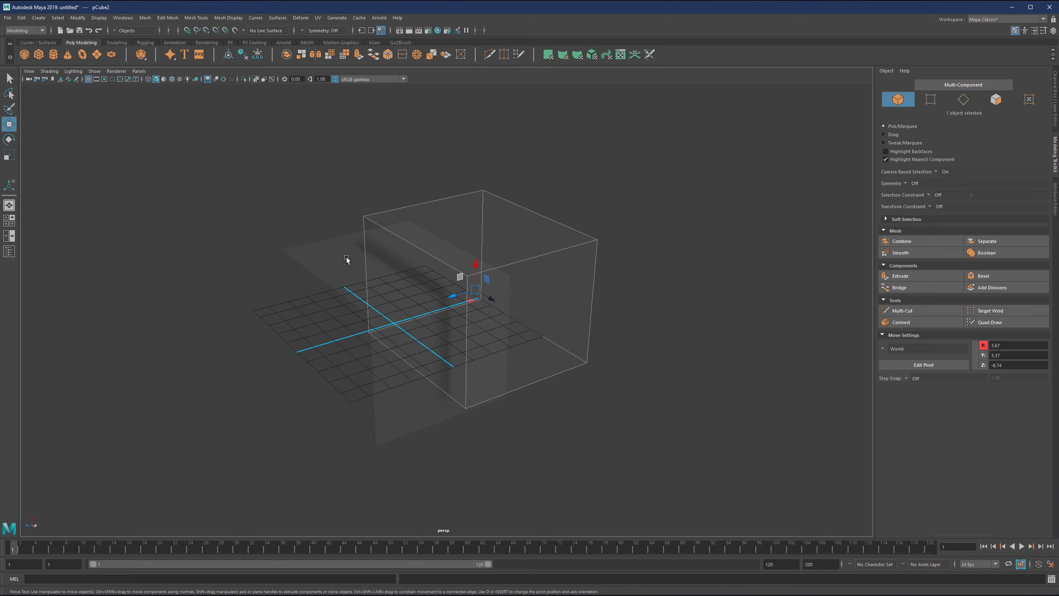
Turn off X-ray display and deselect the copied cube
{"action": "left_click", "coordinate": [256, 80]}
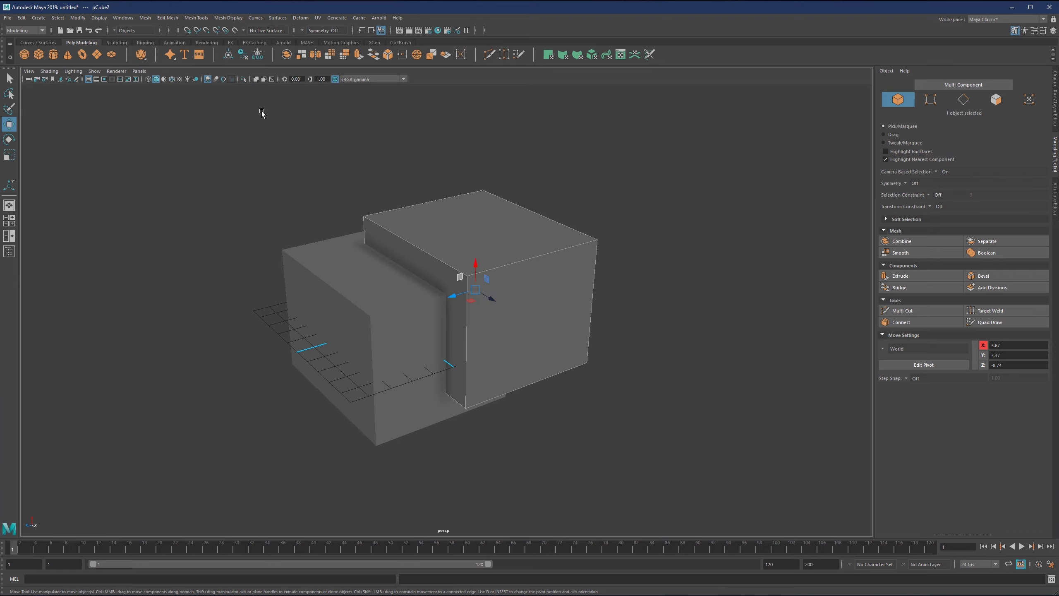
{"action": "left_click", "coordinate": [289, 129]}
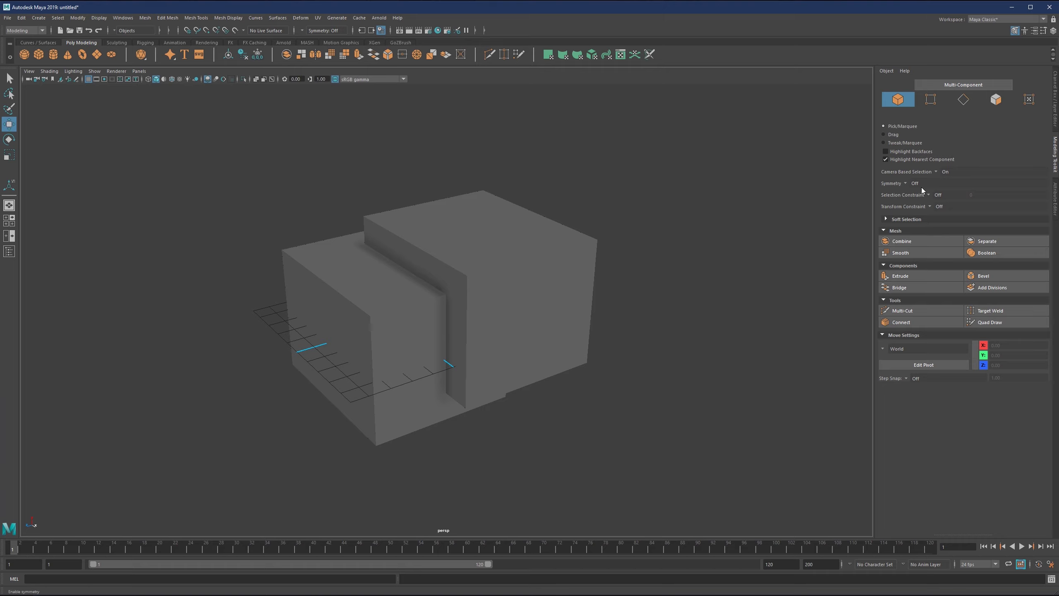
{"action": "left_click_drag", "start_coordinate": [486, 240], "coordinate": [483, 208]}
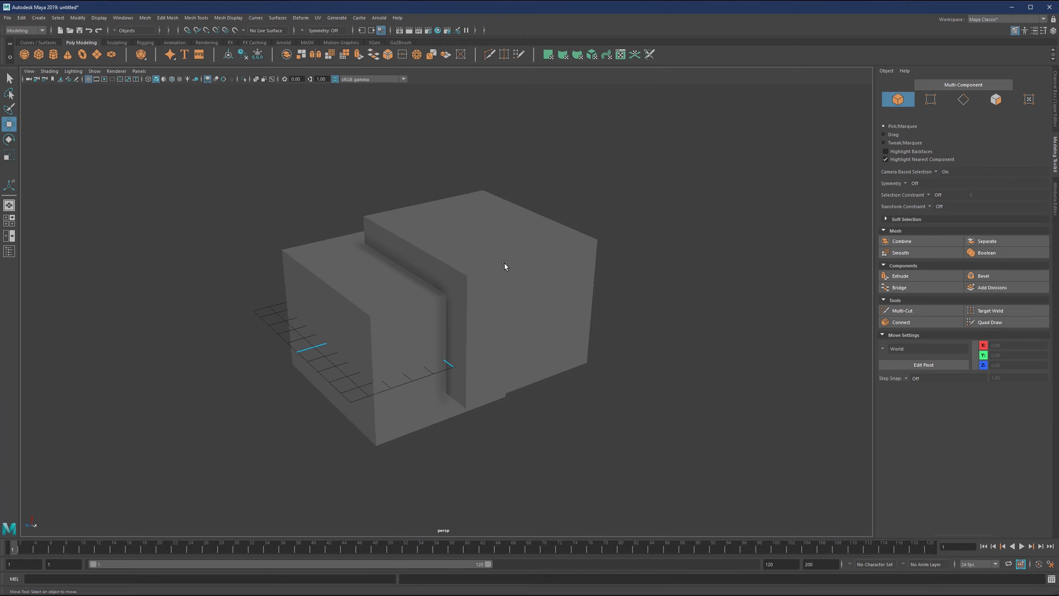